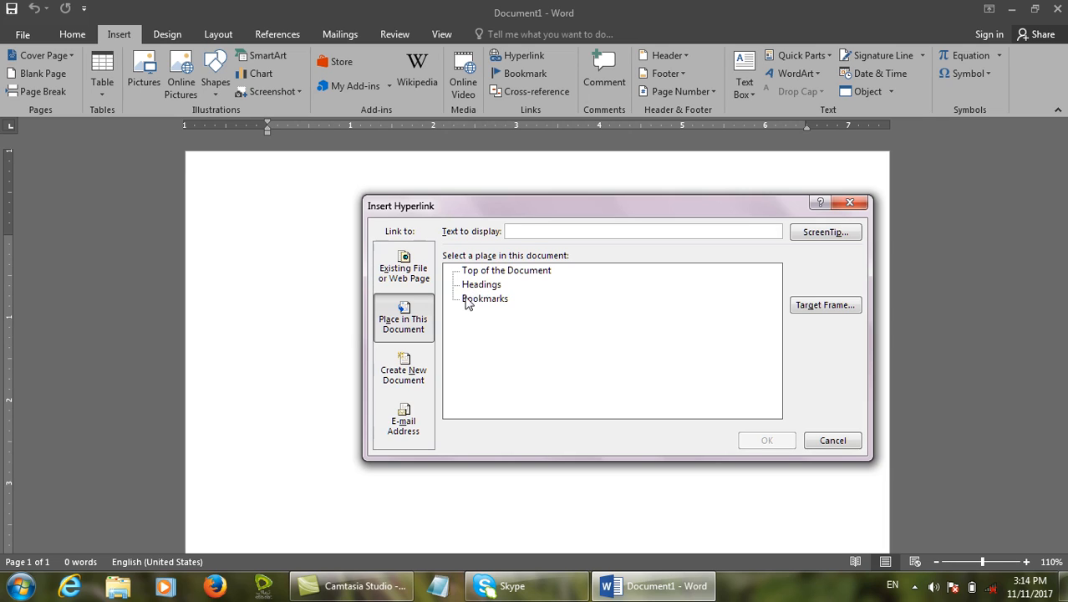
Preview the Create New Document link options, then cancel the Insert Hyperlink dialog.
click(410, 366)
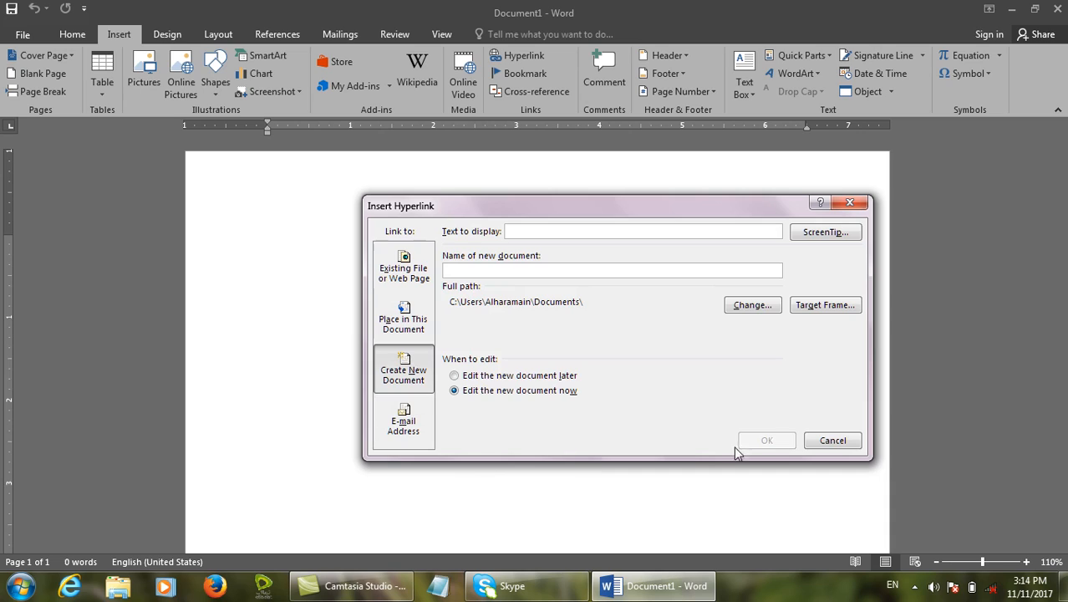
click(825, 440)
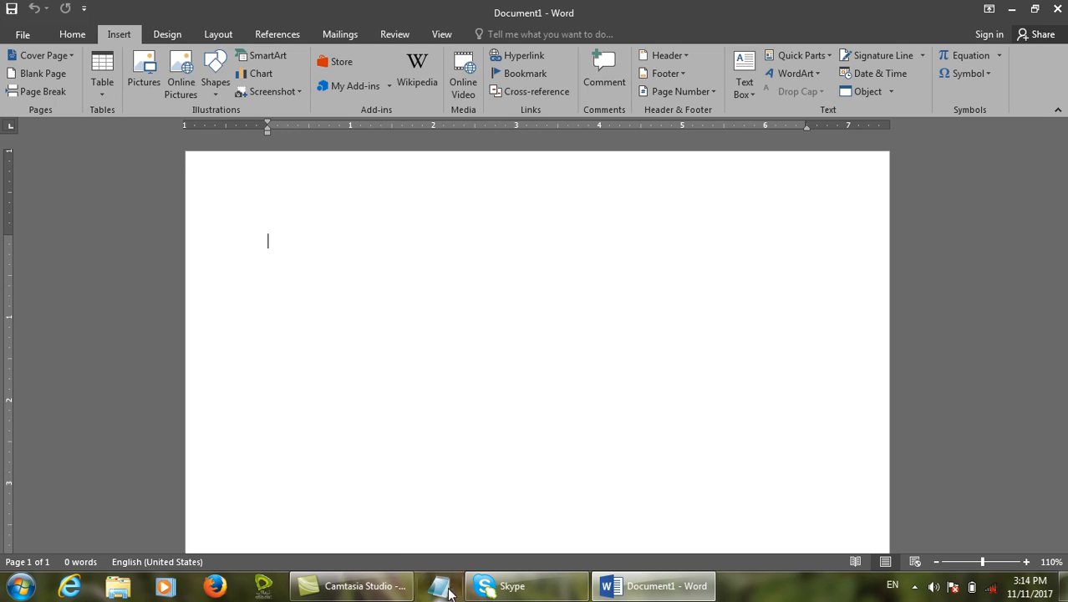
click(449, 592)
Add a time/date stamp and a 'Link (New Document)' line to the Notepad notes.
key(F5)
key(Return)
text(Link)
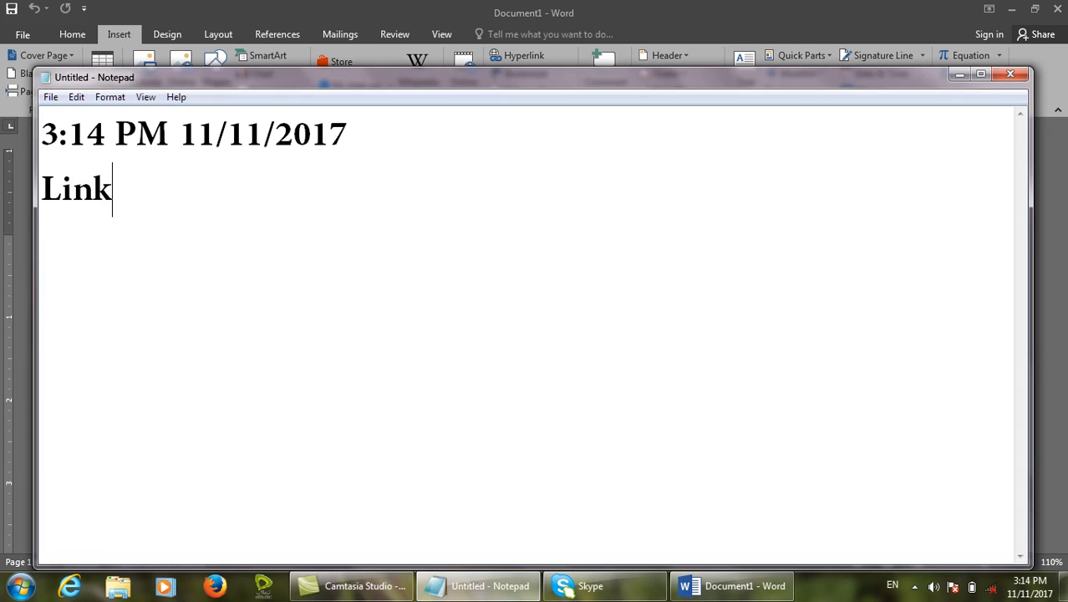
text( (NE)
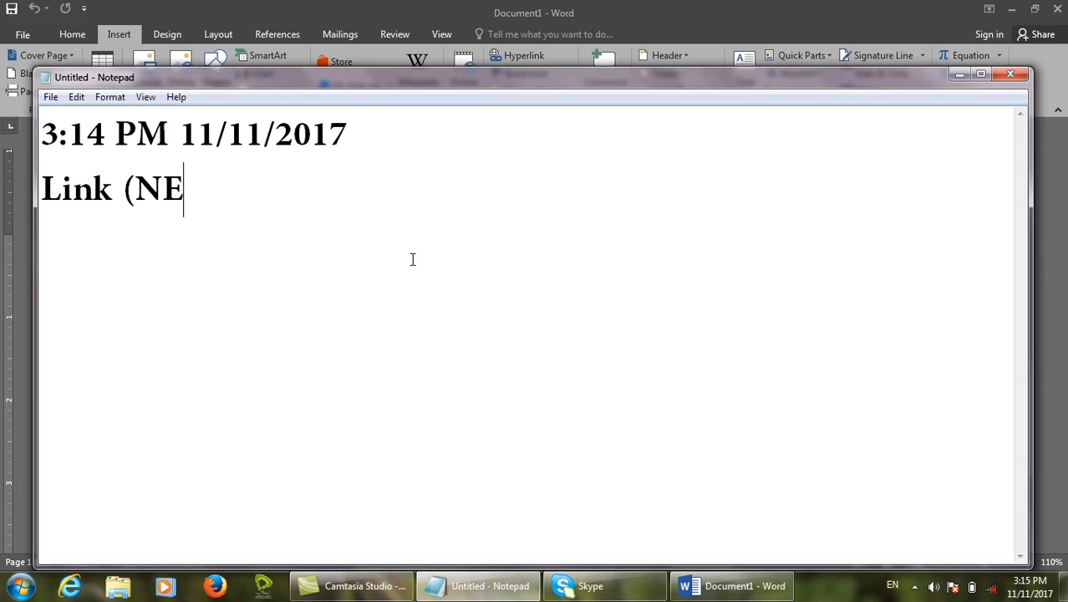
key(BackSpace)
text(ew Document))
key(Return)
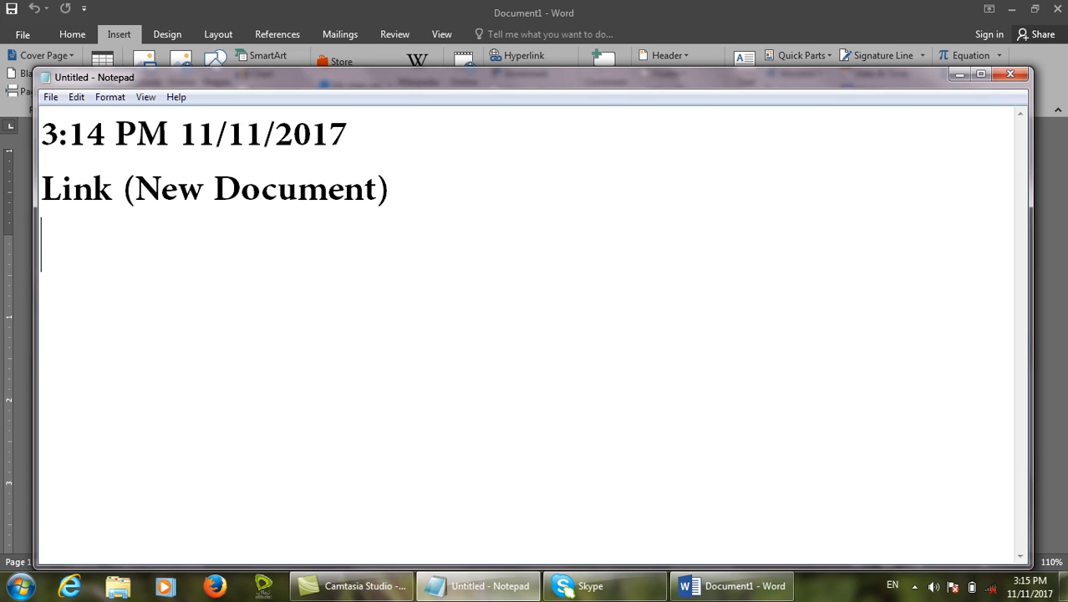
click(961, 74)
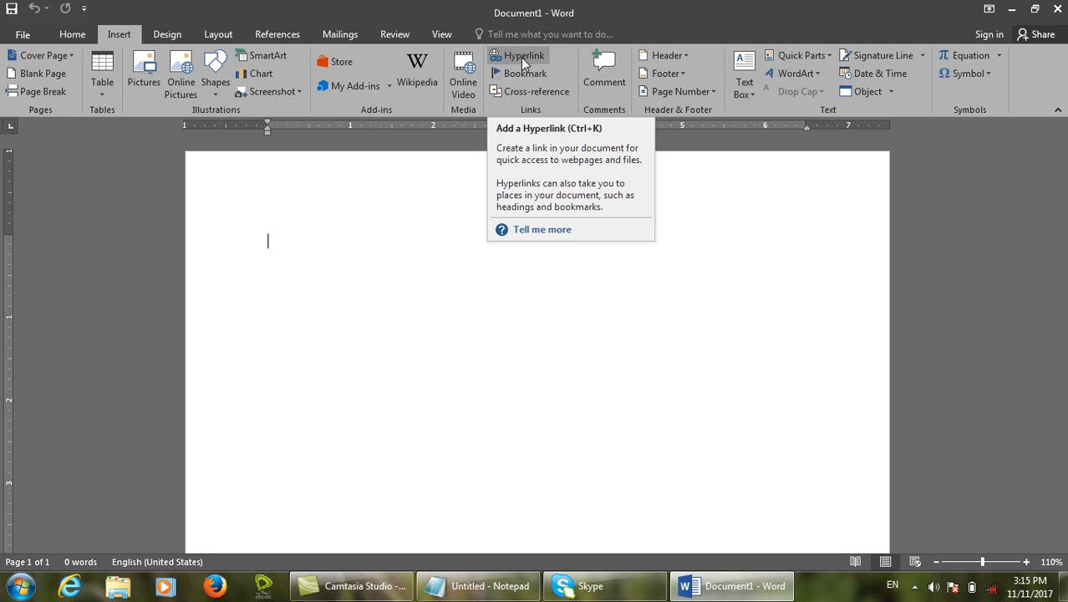
Create a new folder named 'link' on Local Disk (D:).
click(1013, 8)
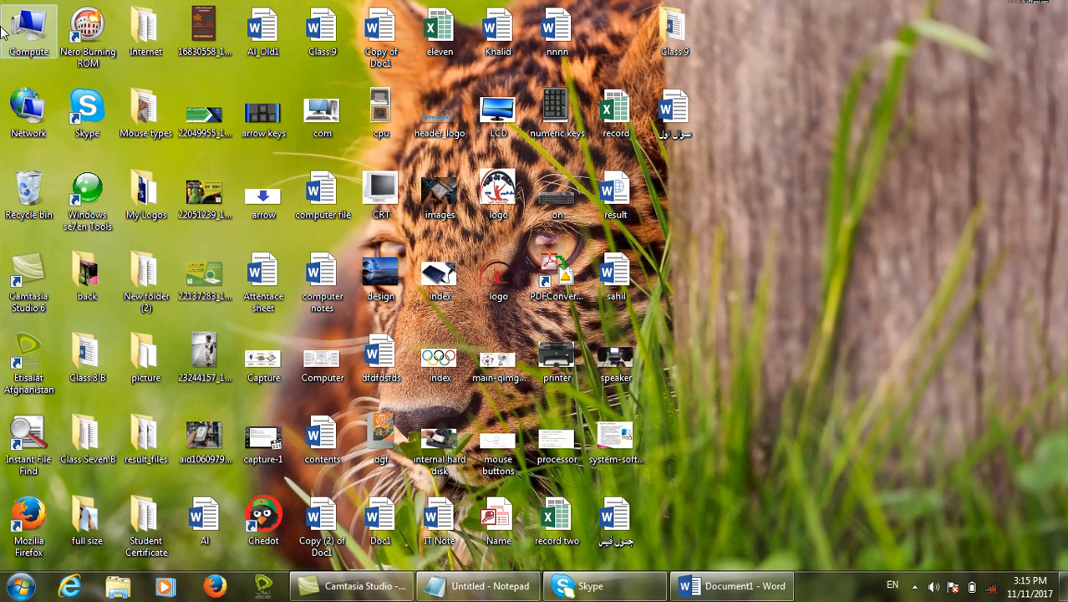
double_click(31, 24)
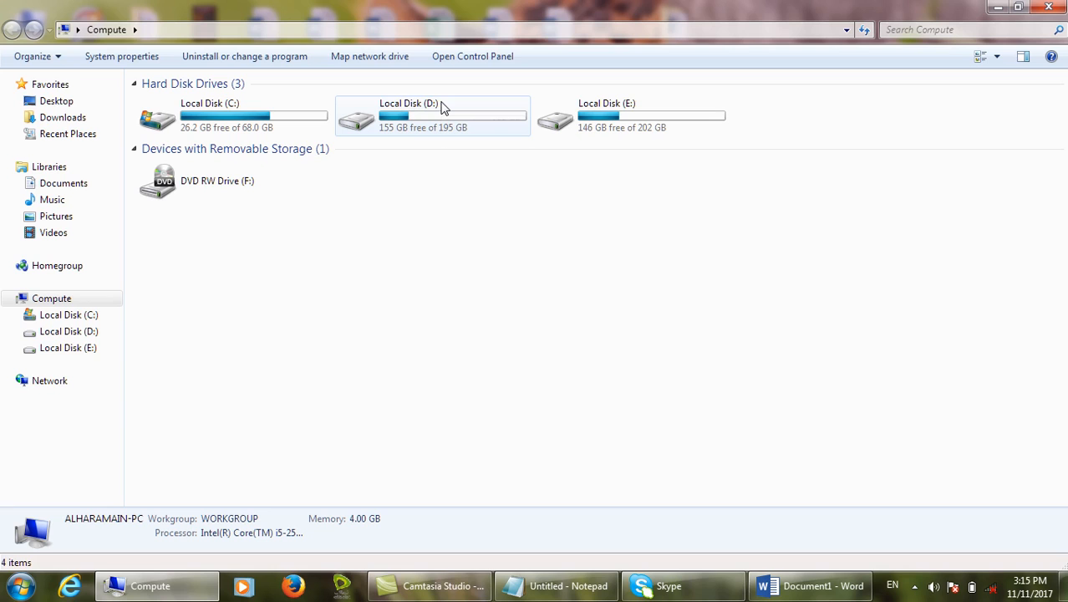
click(443, 109)
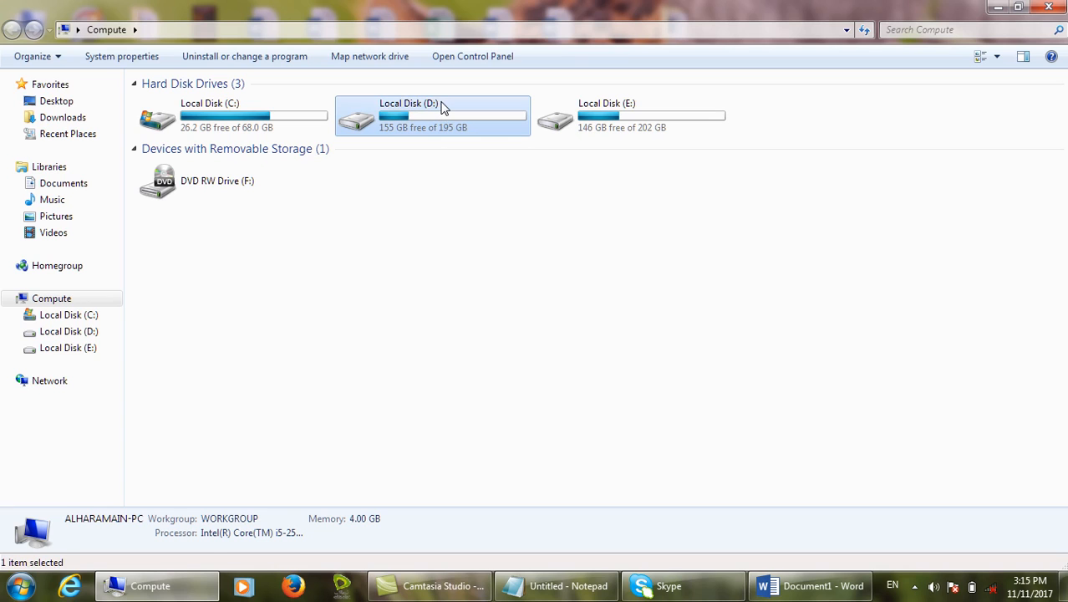
double_click(443, 107)
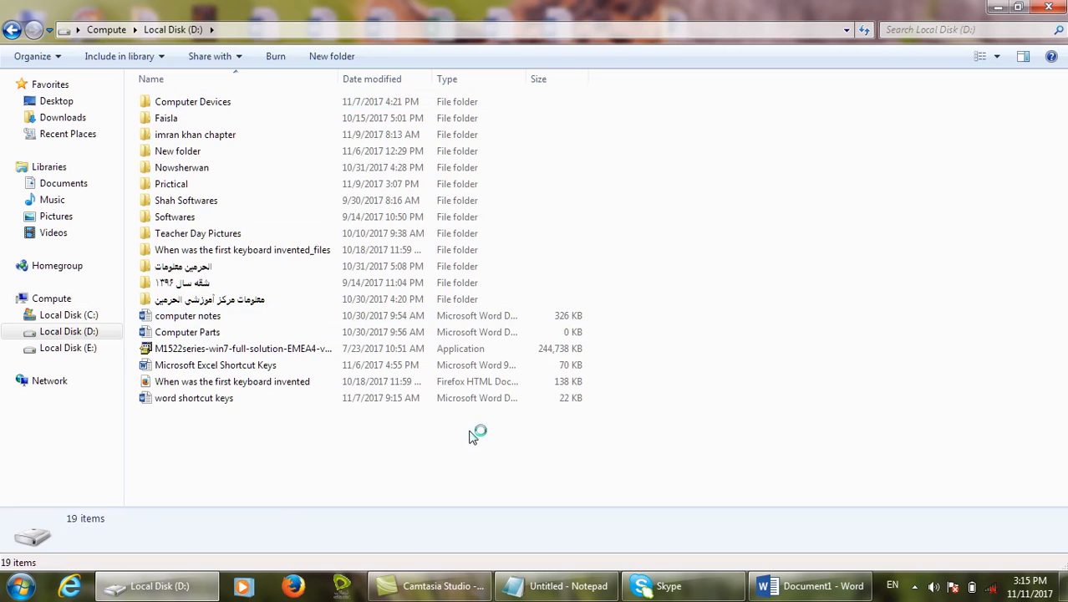
key(ctrl+shift+n)
text(link)
key(Return)
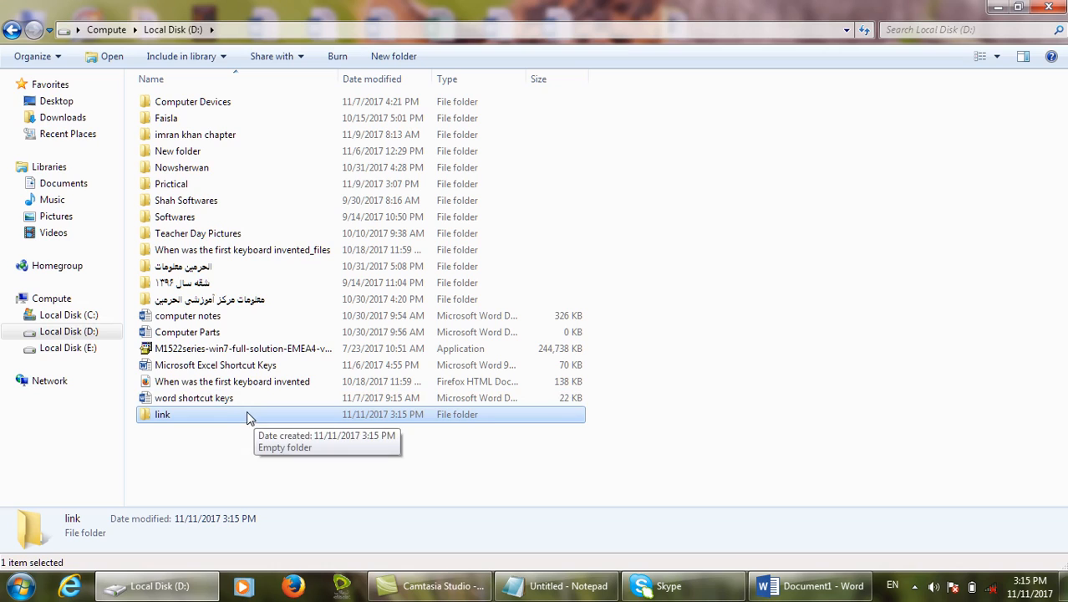
Copy the link folder's location D:\ from its Properties, then return to Word.
mouse_move(774, 585)
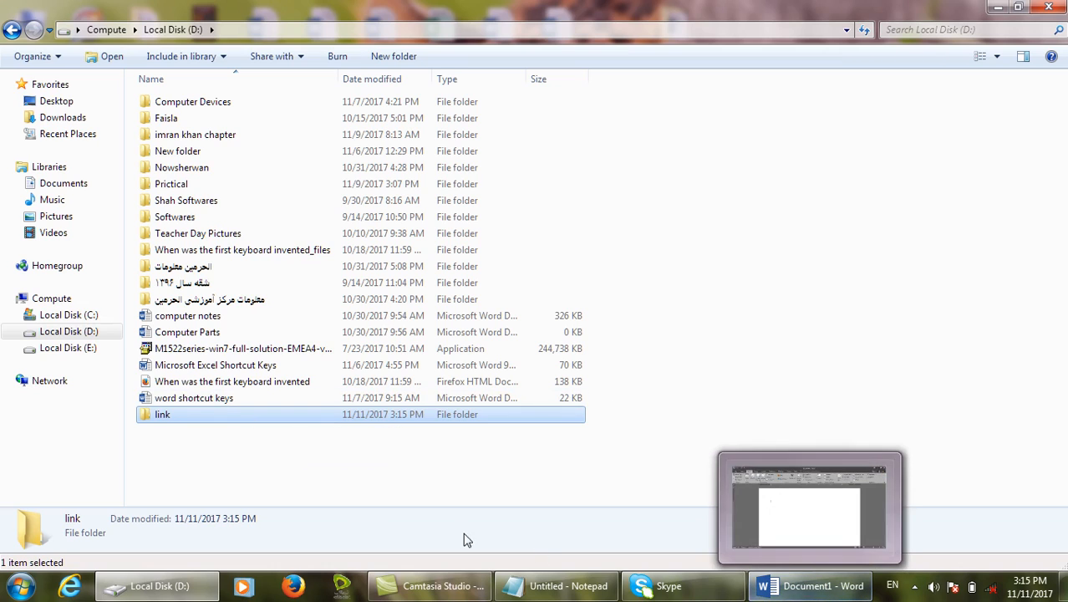
right_click(191, 416)
click(221, 397)
click(221, 399)
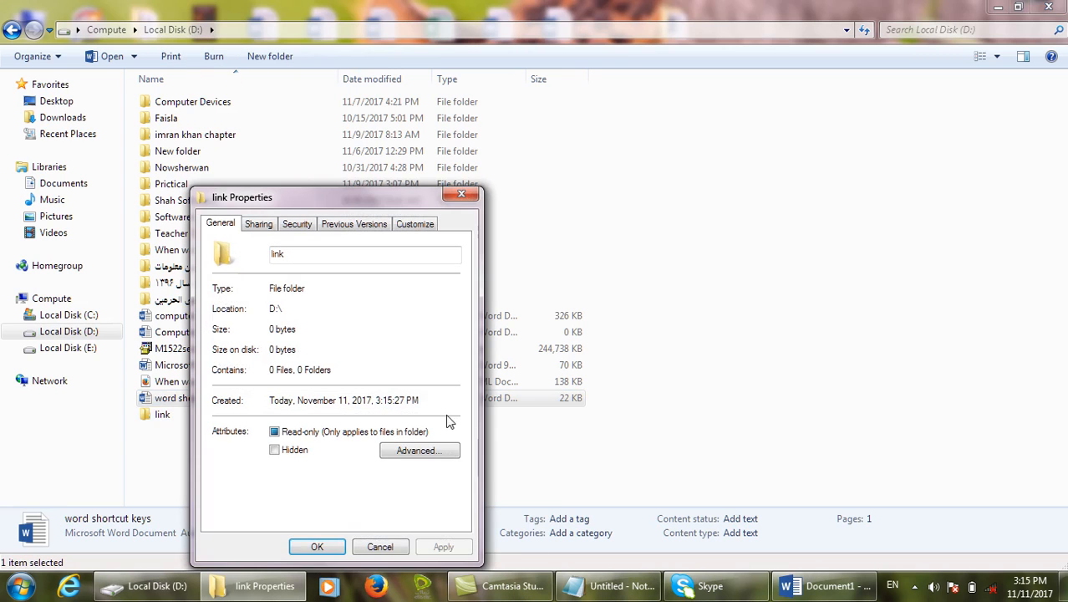
drag(379, 203, 491, 52)
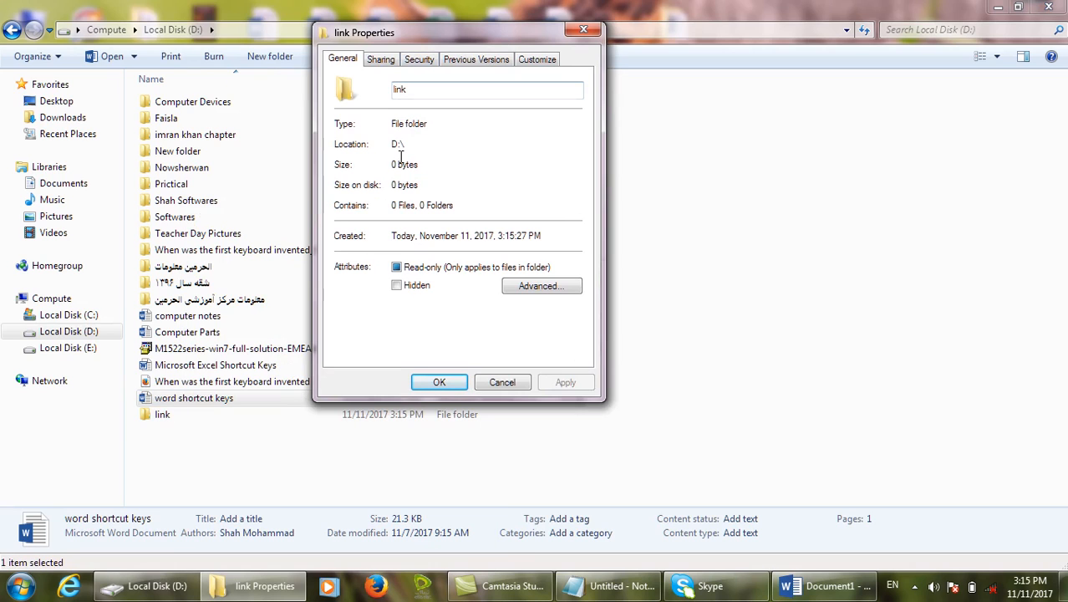
drag(403, 144, 390, 144)
right_click(398, 147)
click(435, 196)
click(520, 385)
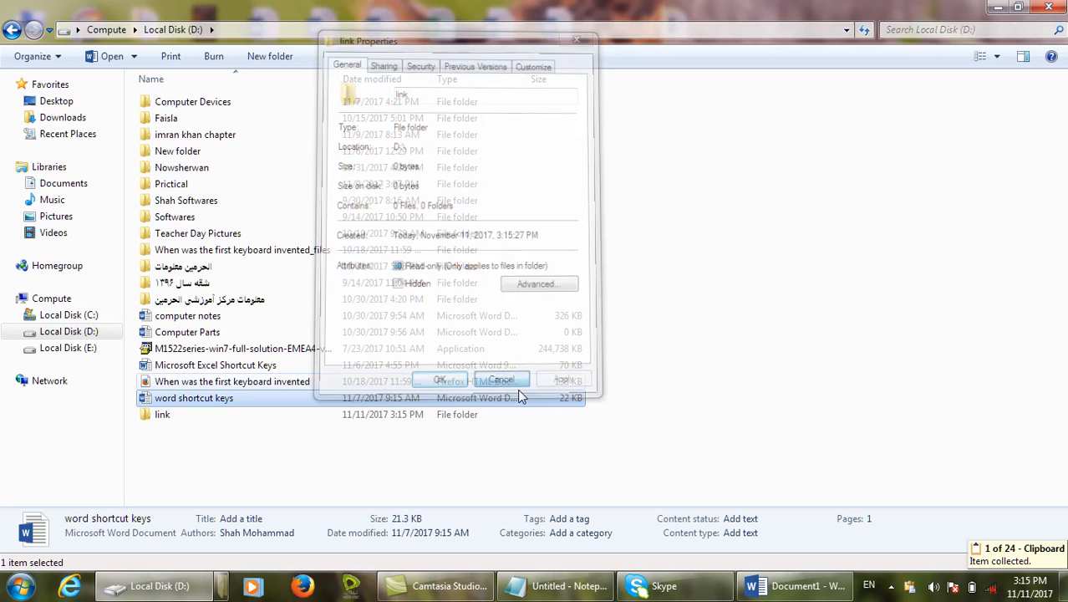
click(804, 586)
click(804, 586)
Set the document's Hyperlink base to D:\link in Advanced Properties.
click(804, 586)
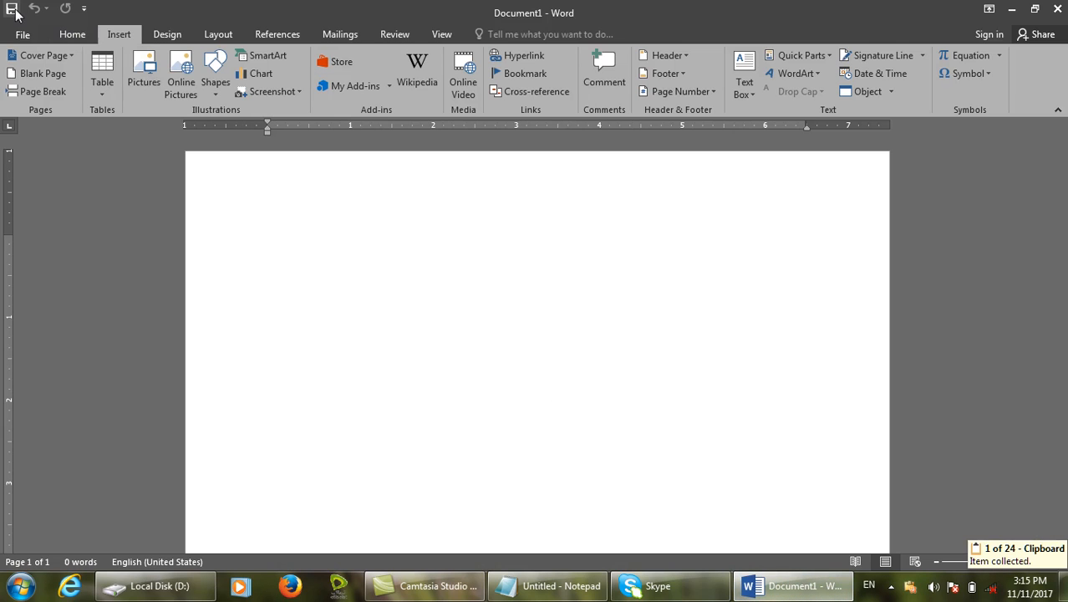
click(43, 37)
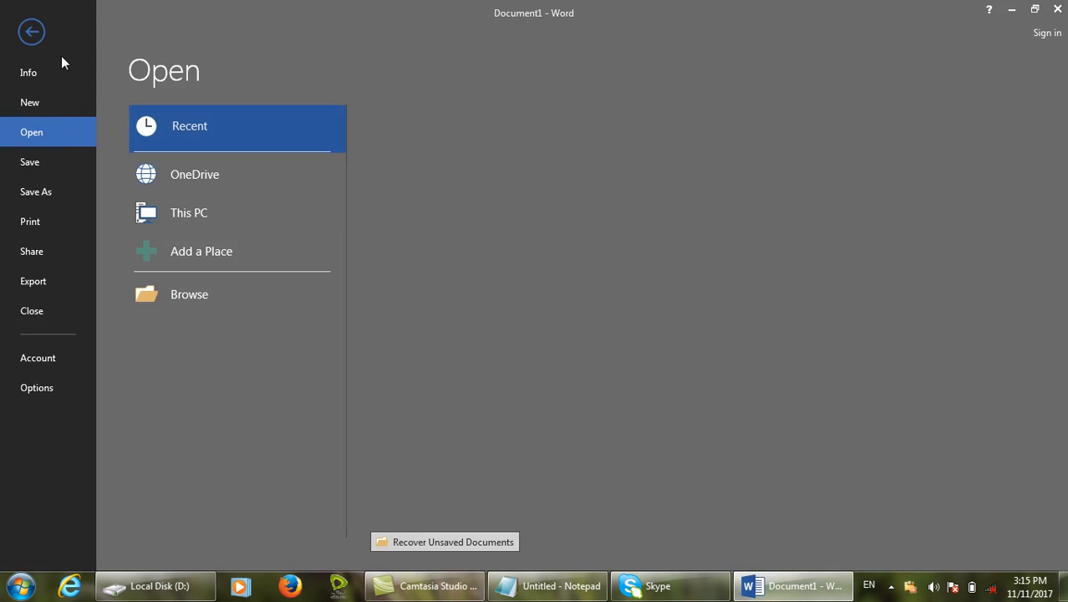
click(62, 62)
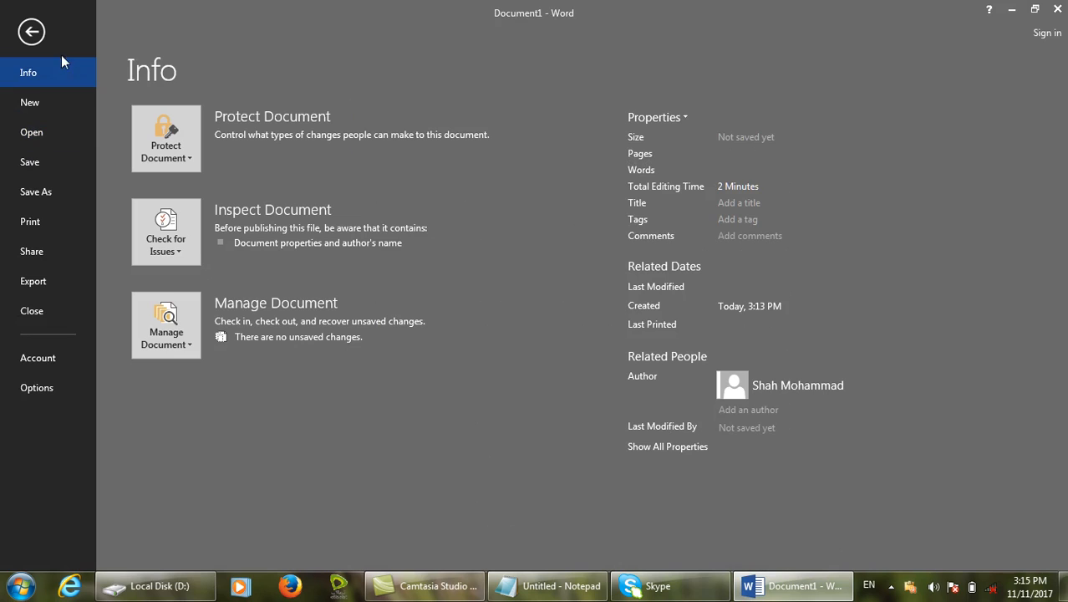
click(687, 117)
click(692, 171)
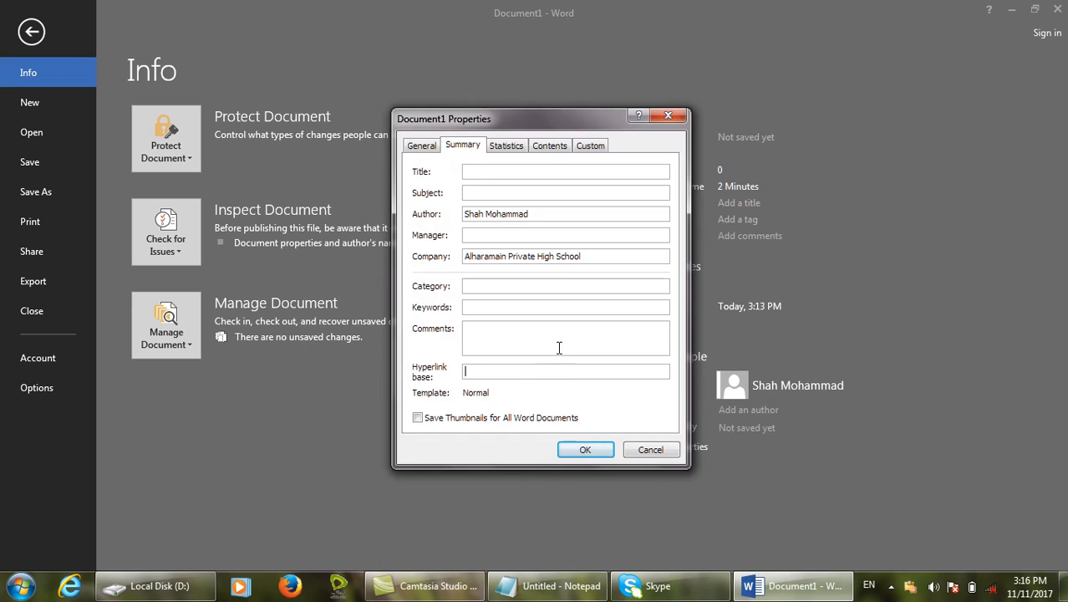
text(lkj)
key(BackSpace)
key(BackSpace)
key(BackSpace)
click(516, 367)
click(585, 451)
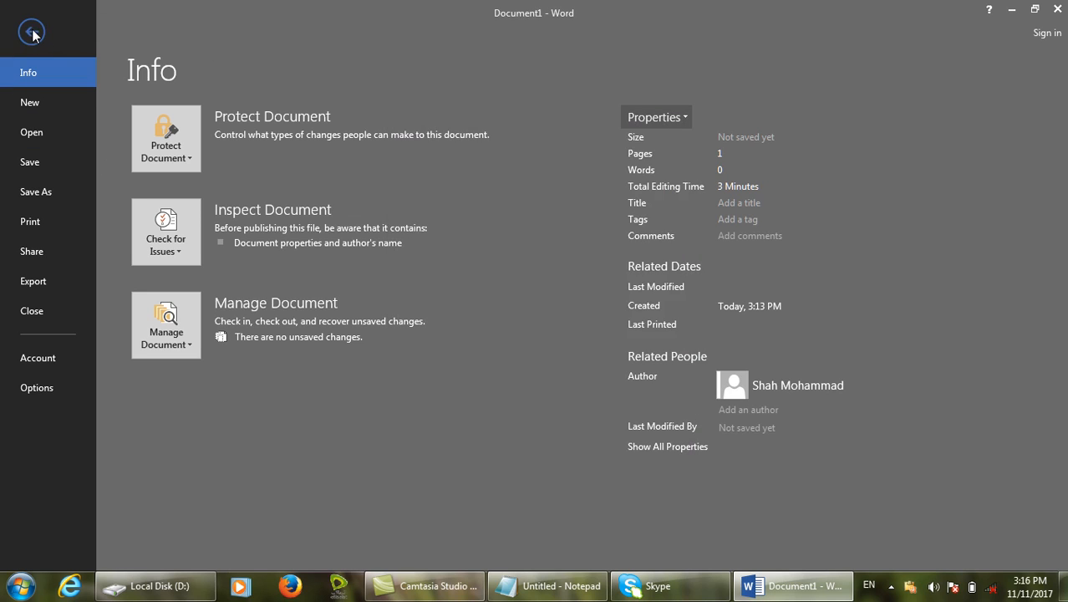
click(34, 38)
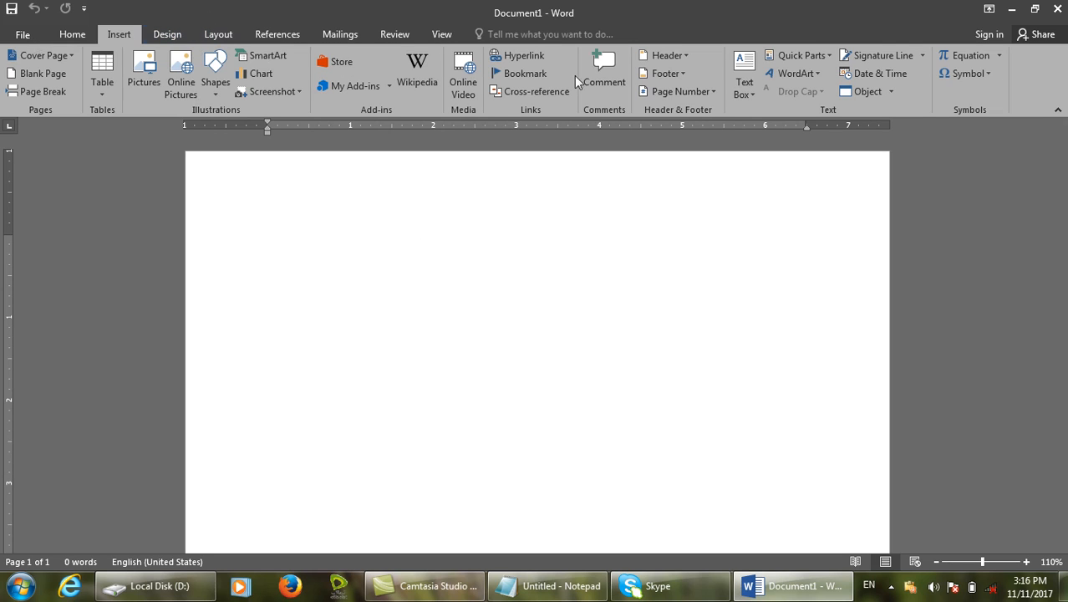
Insert a 'Click to create a new document' link creating afghanistan, set to edit now.
click(524, 55)
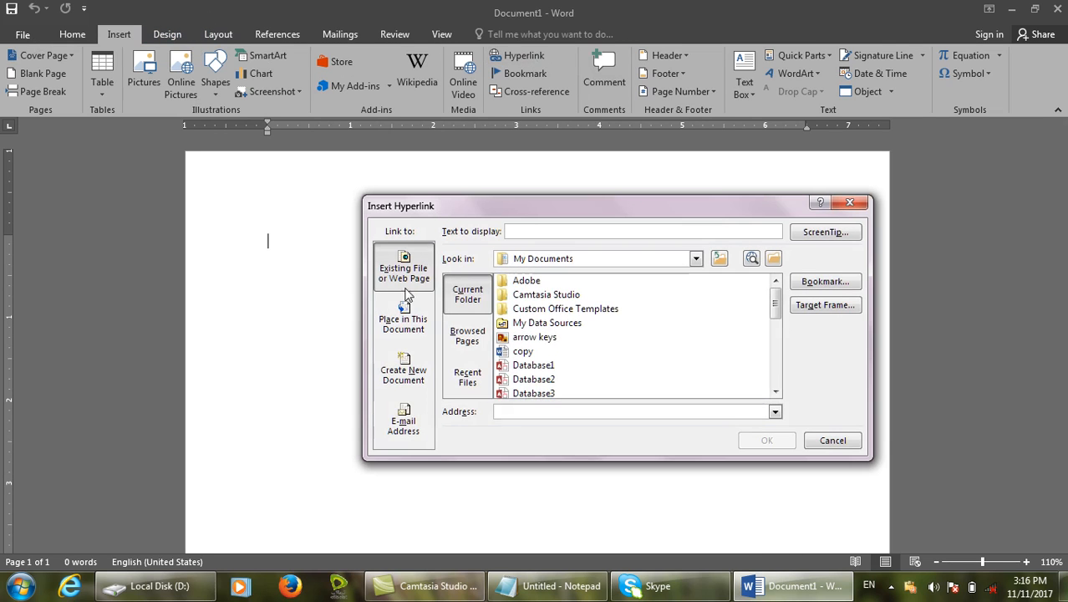
click(403, 370)
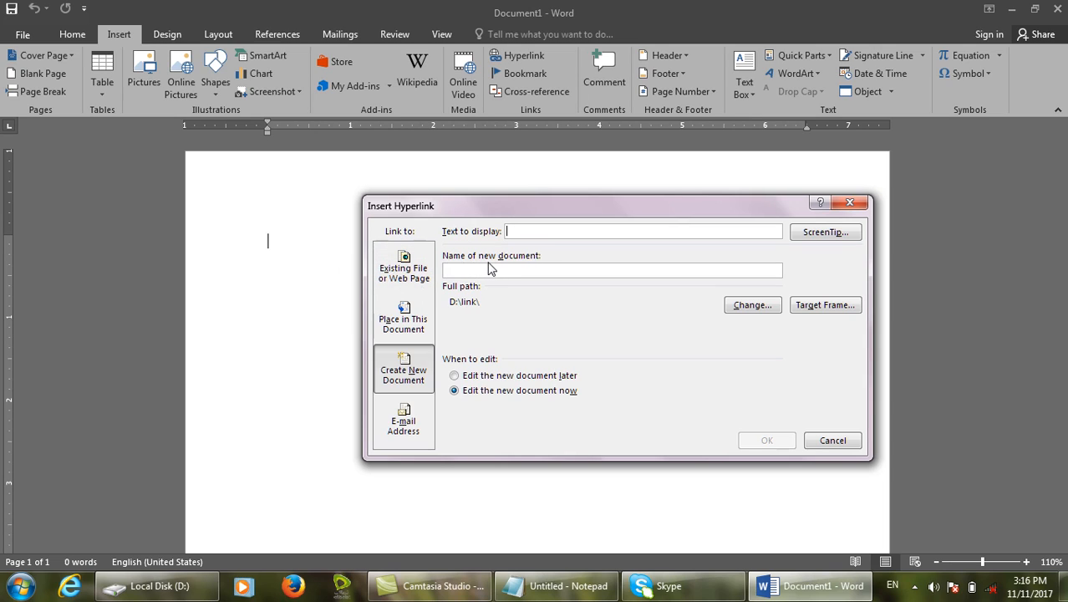
key(ctrl+shift+d)
drag(449, 243, 578, 273)
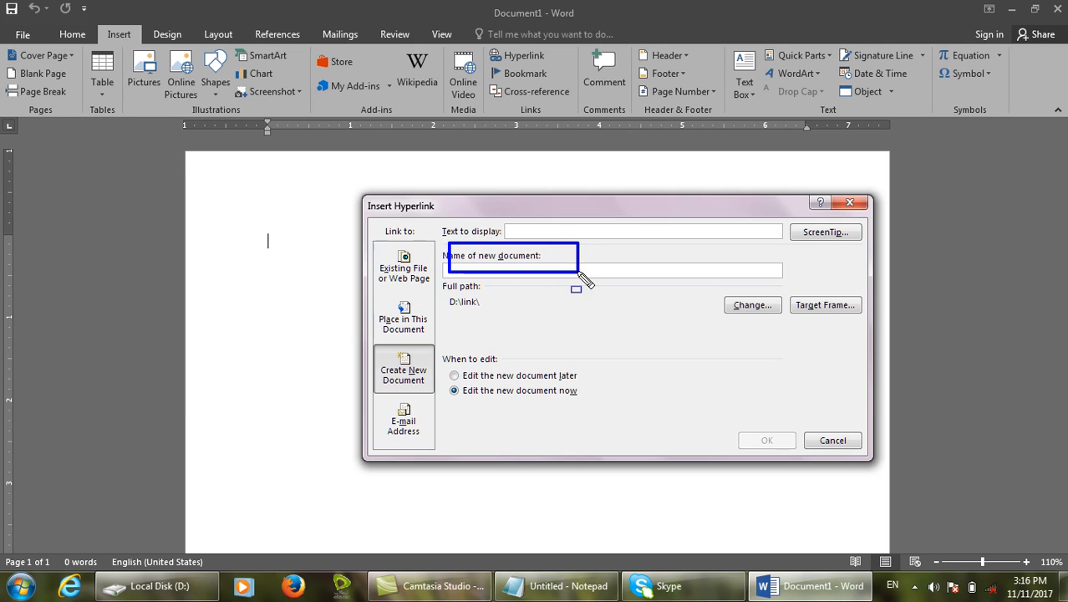
key(Escape)
text(Click to)
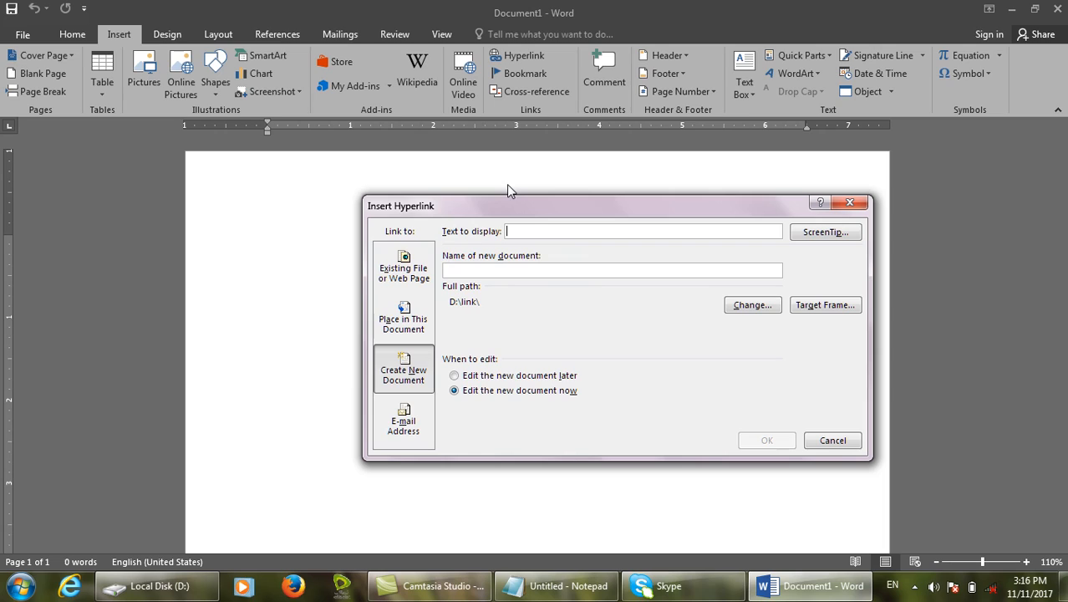
text( create a new document)
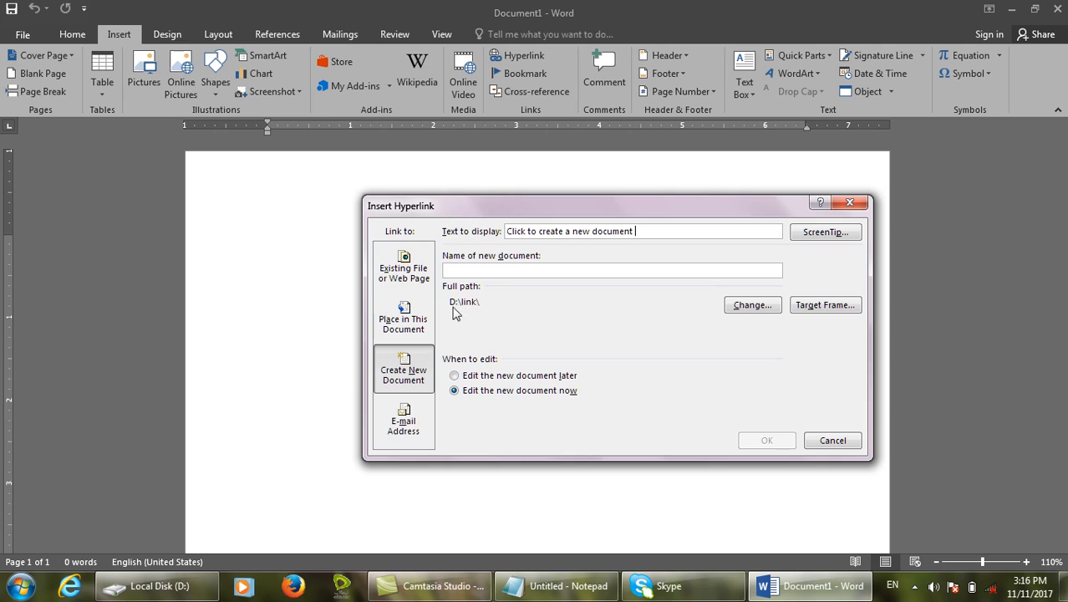
click(498, 271)
text(afghanistan)
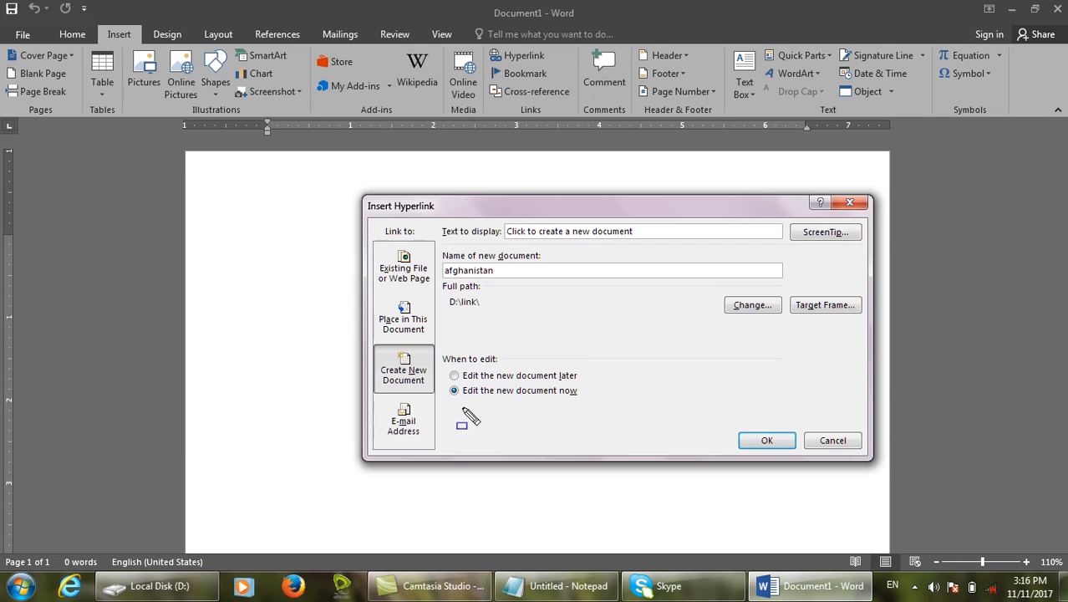
mouse_move(440, 360)
mouse_down()
mouse_move(547, 386)
mouse_move(611, 388)
mouse_move(612, 373)
mouse_up()
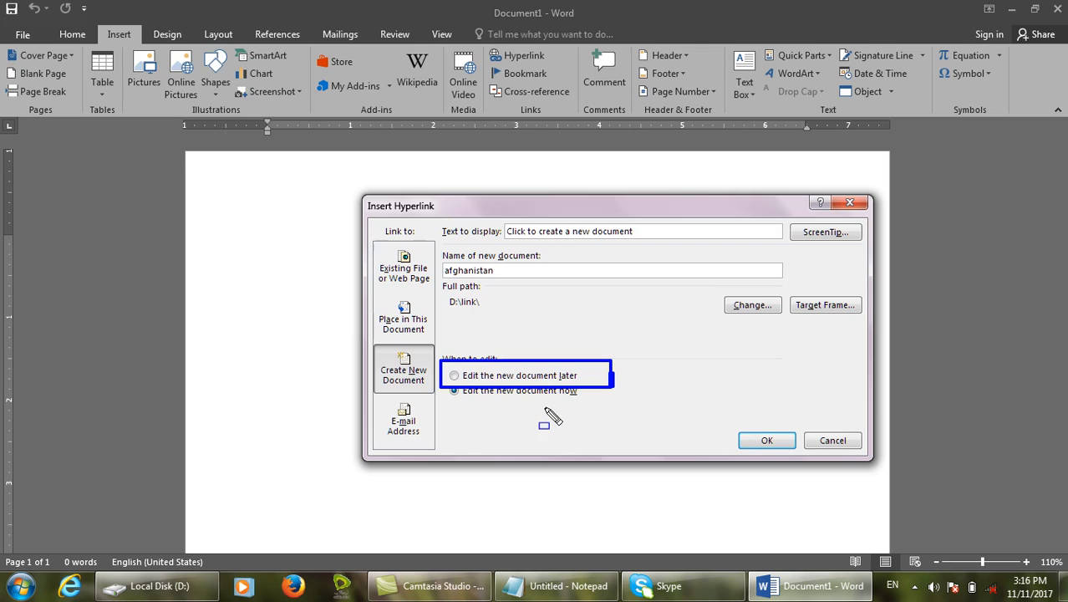
key(Escape)
click(518, 392)
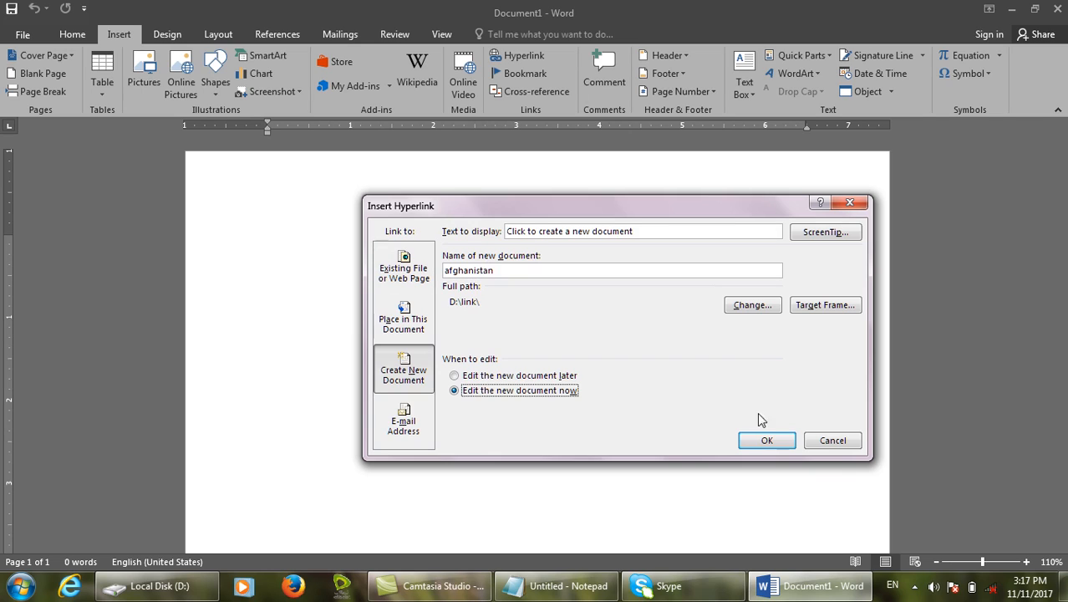
click(776, 447)
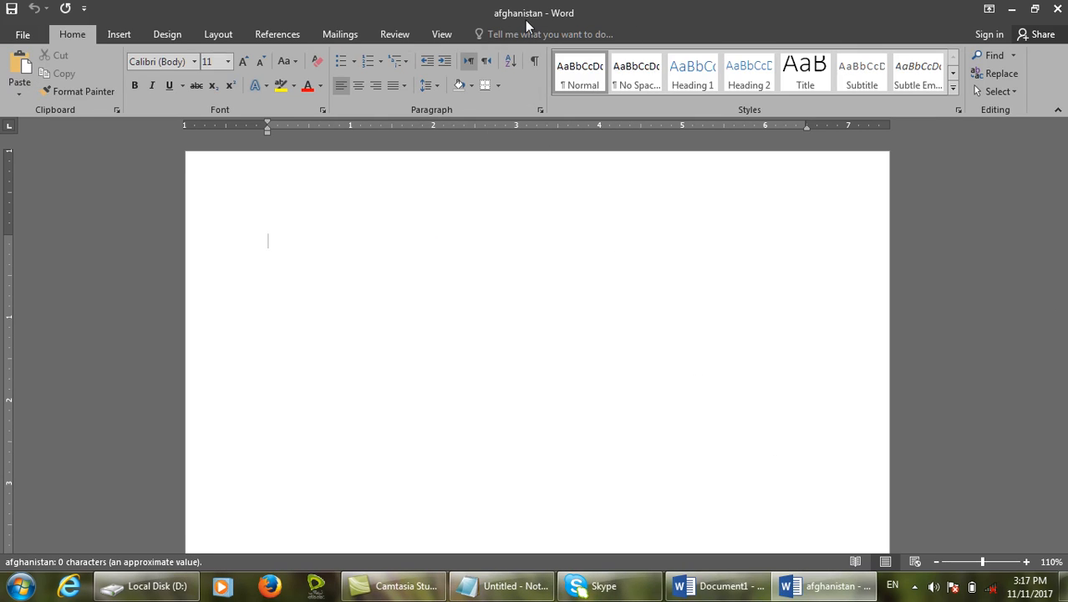
Check that the 0 KB afghanistan file appears in D:\link, then return to Document1.
click(720, 586)
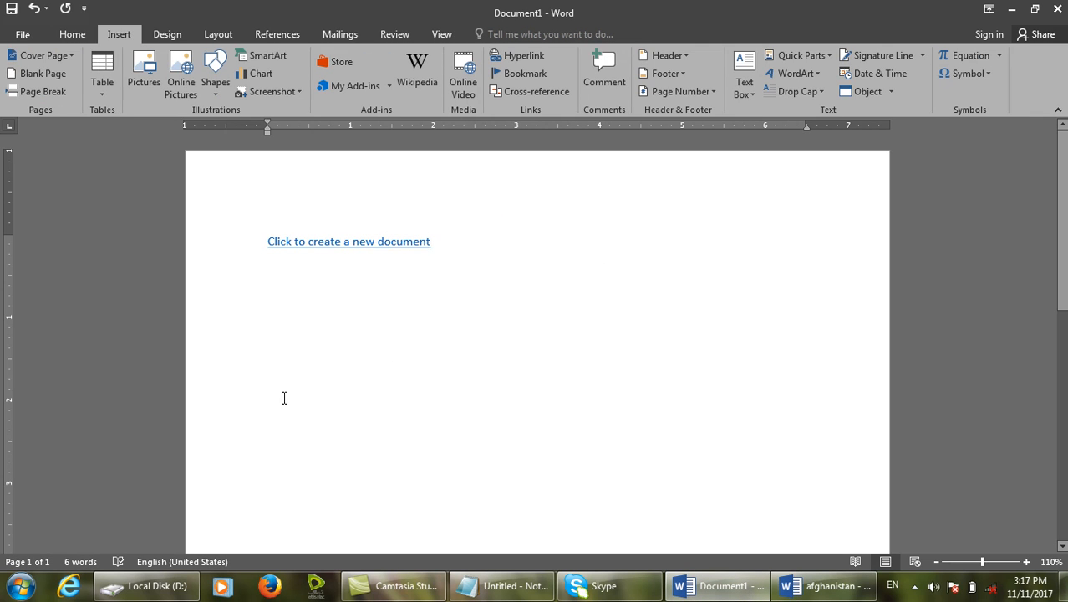
click(147, 585)
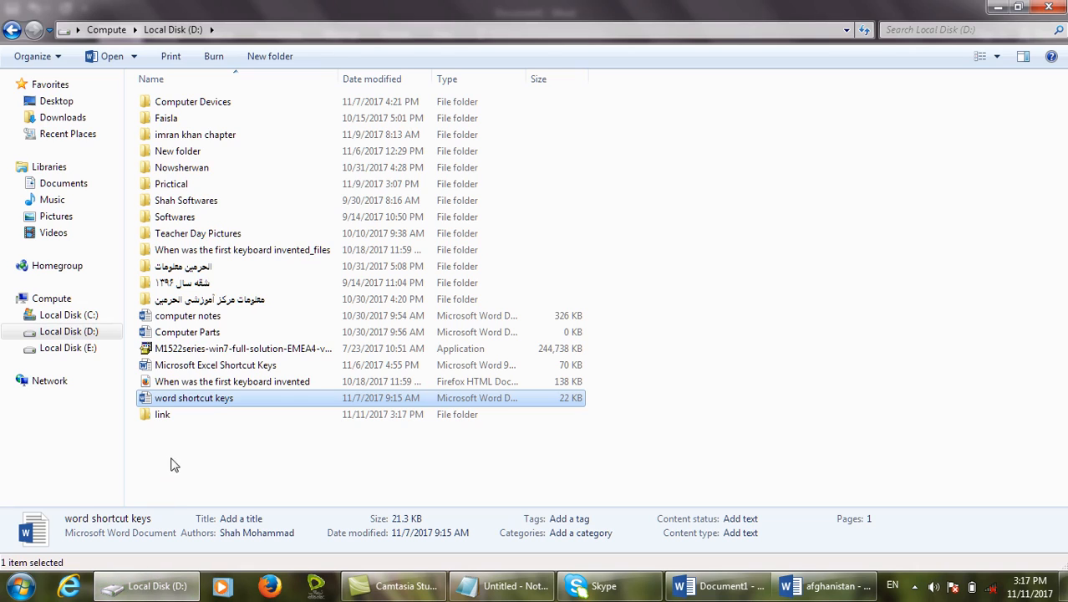
double_click(164, 414)
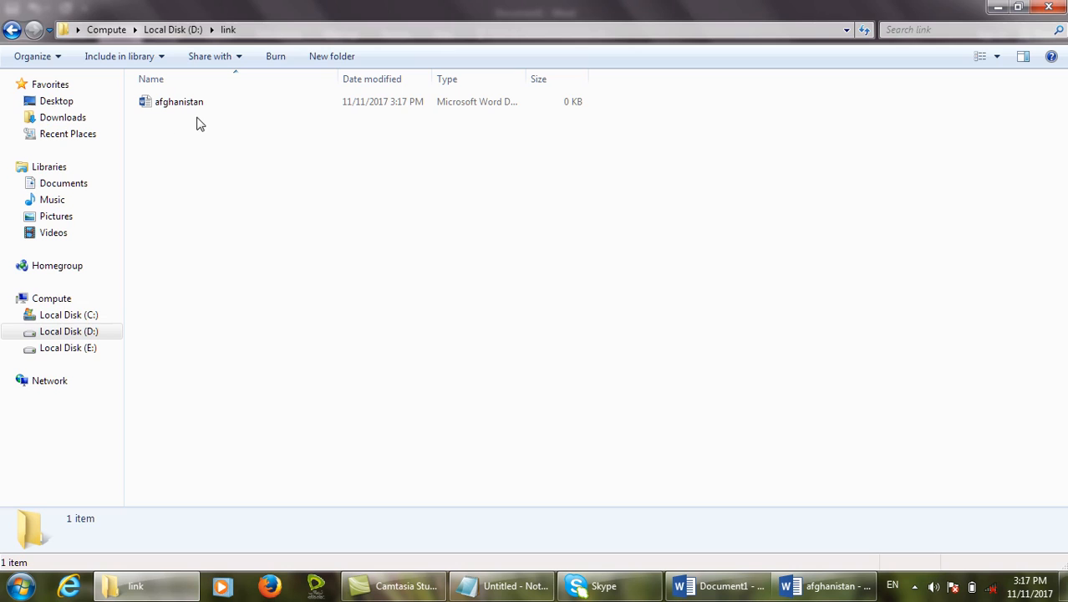
click(717, 586)
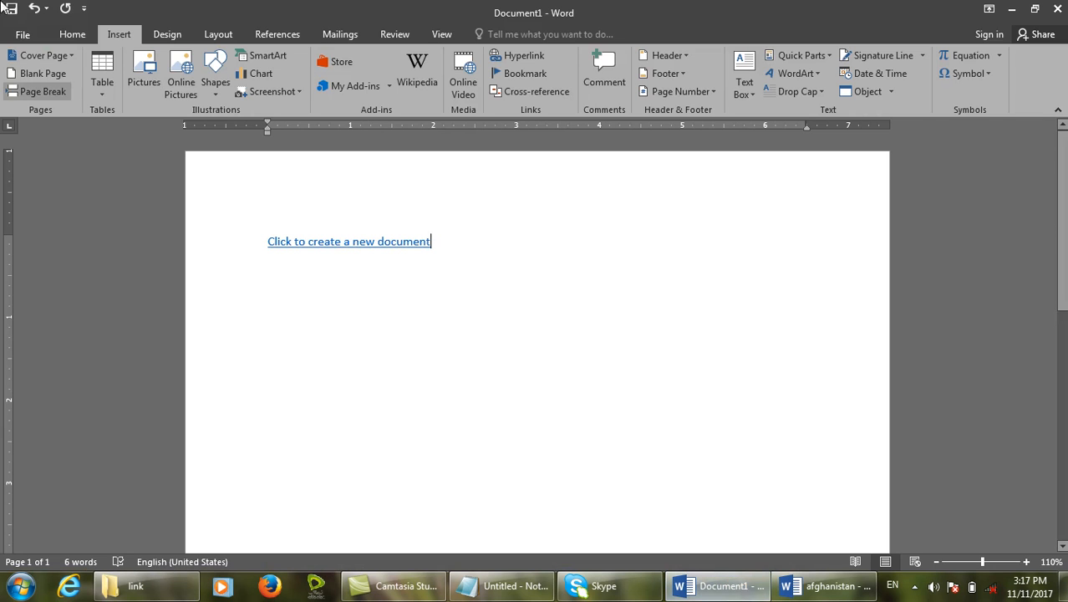
Review Document1's advanced properties, then delete the 'Click to create a new document' link.
click(20, 32)
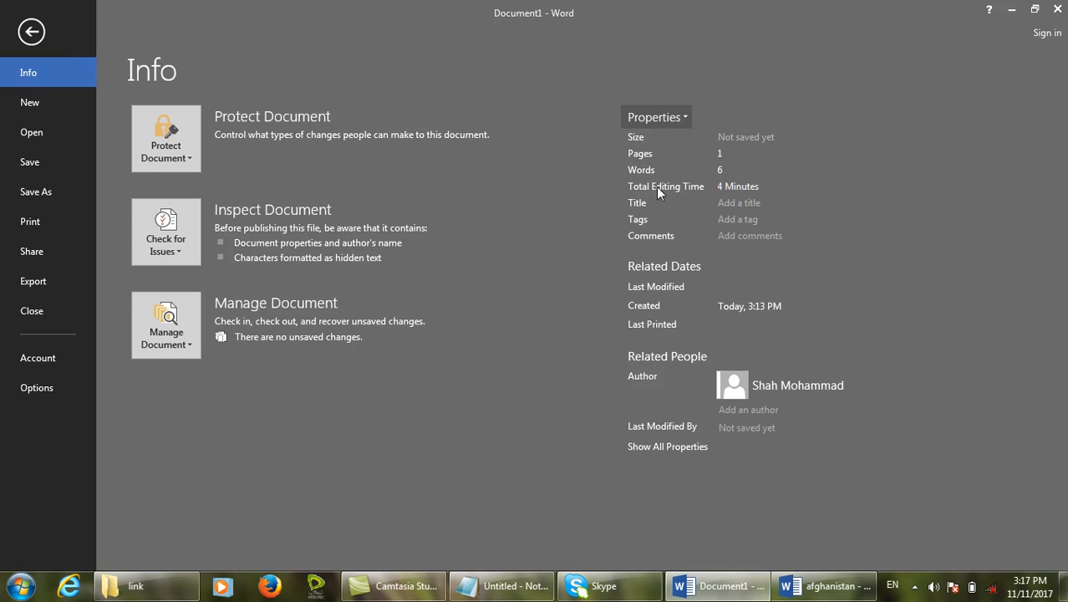
click(675, 121)
click(669, 163)
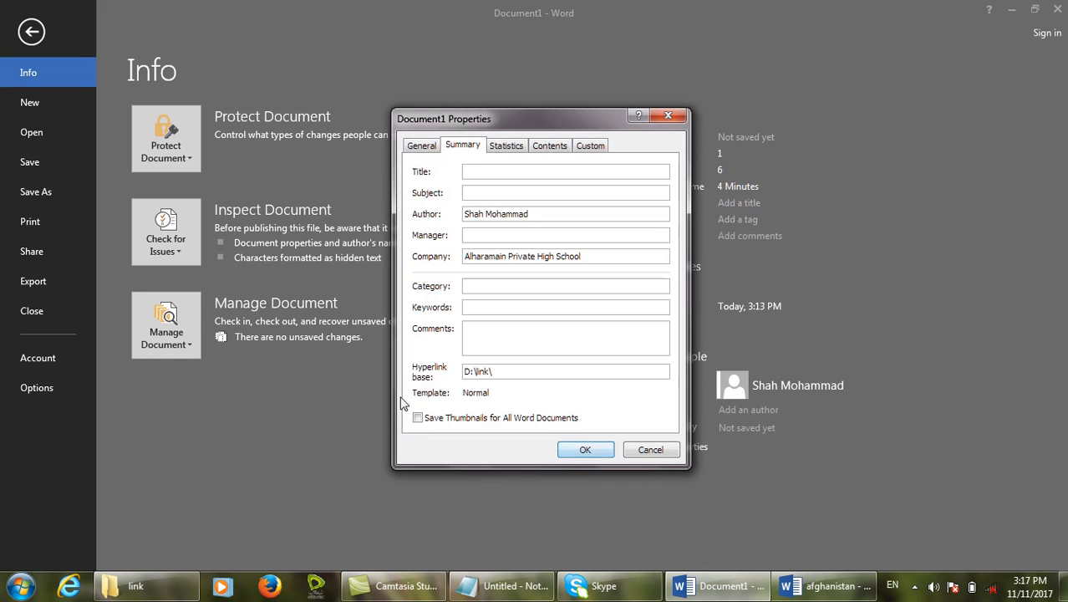
click(191, 588)
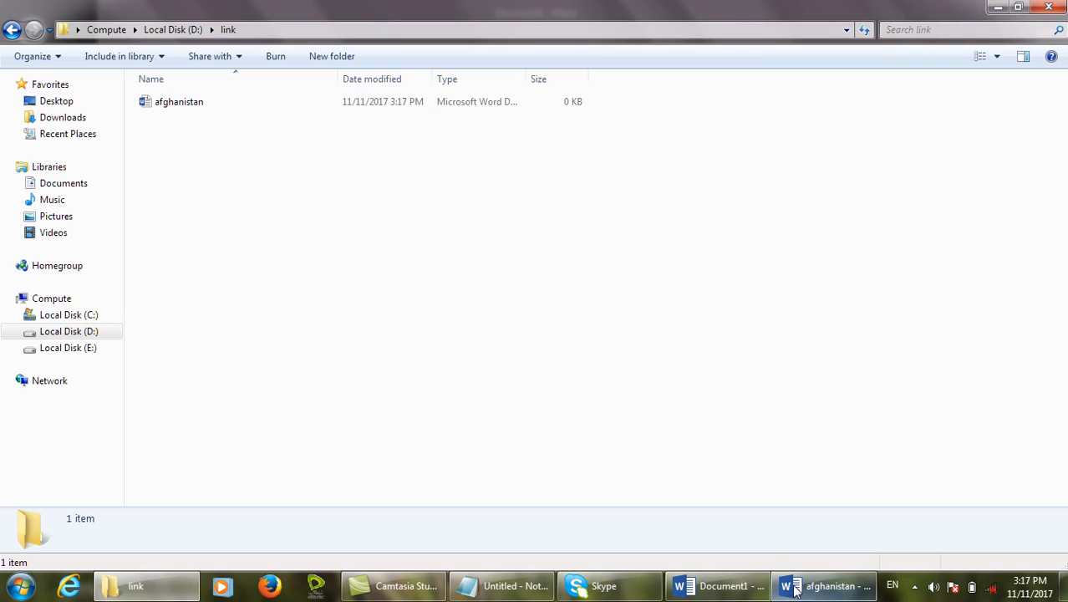
click(721, 586)
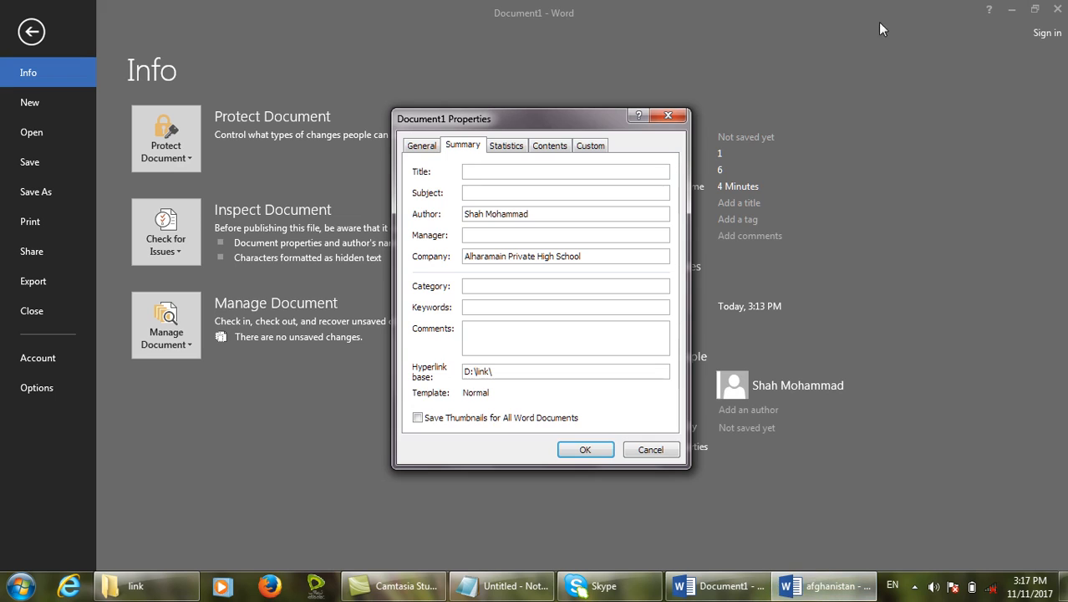
click(675, 116)
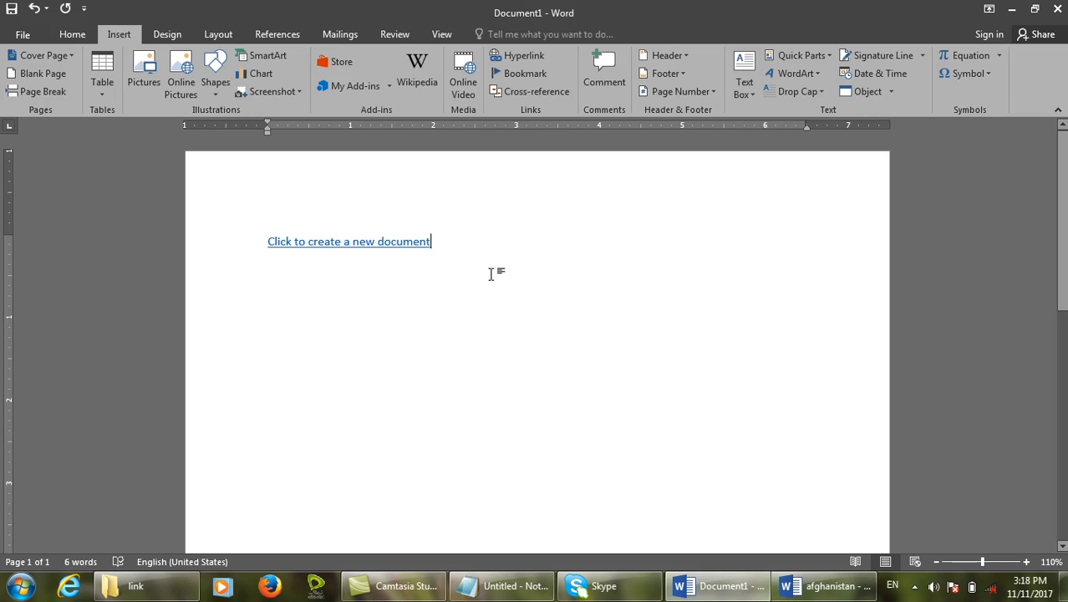
drag(491, 274, 274, 265)
key(Delete)
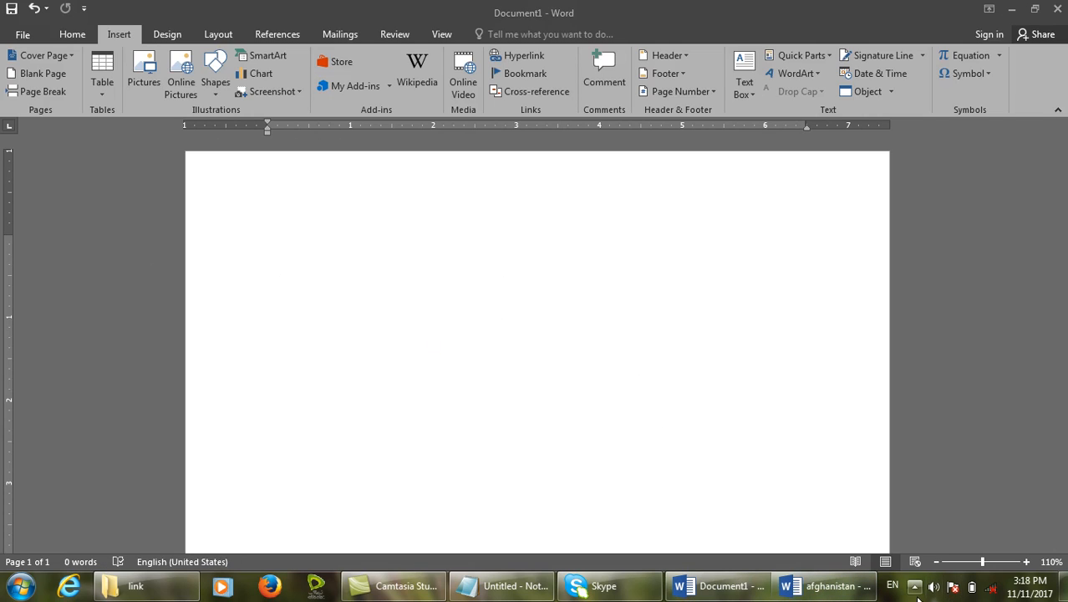
Close the afghanistan document without saving.
click(861, 588)
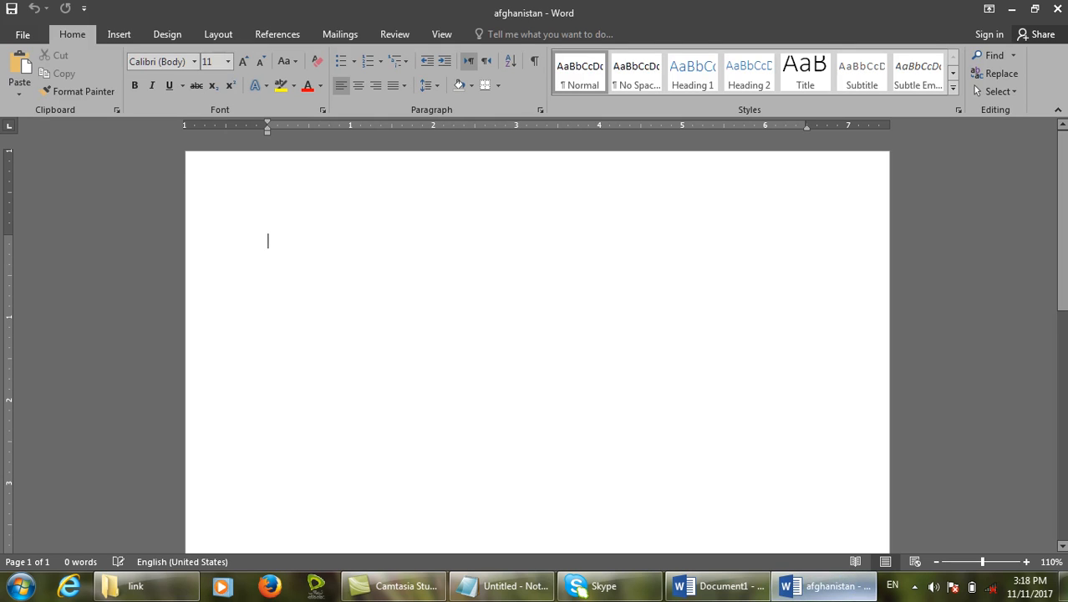
click(1056, 9)
click(1056, 10)
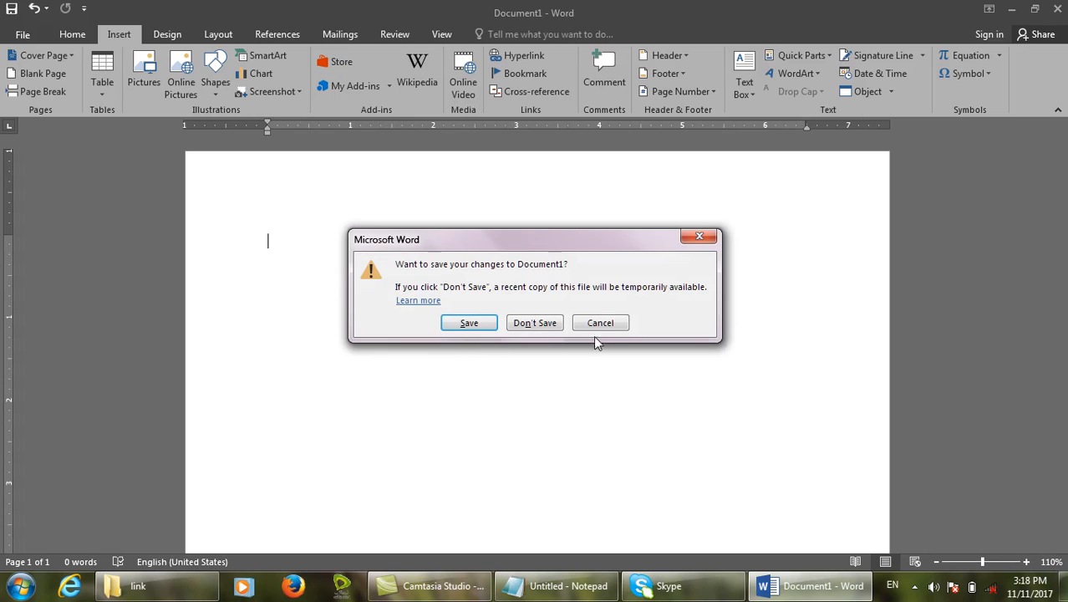
click(619, 327)
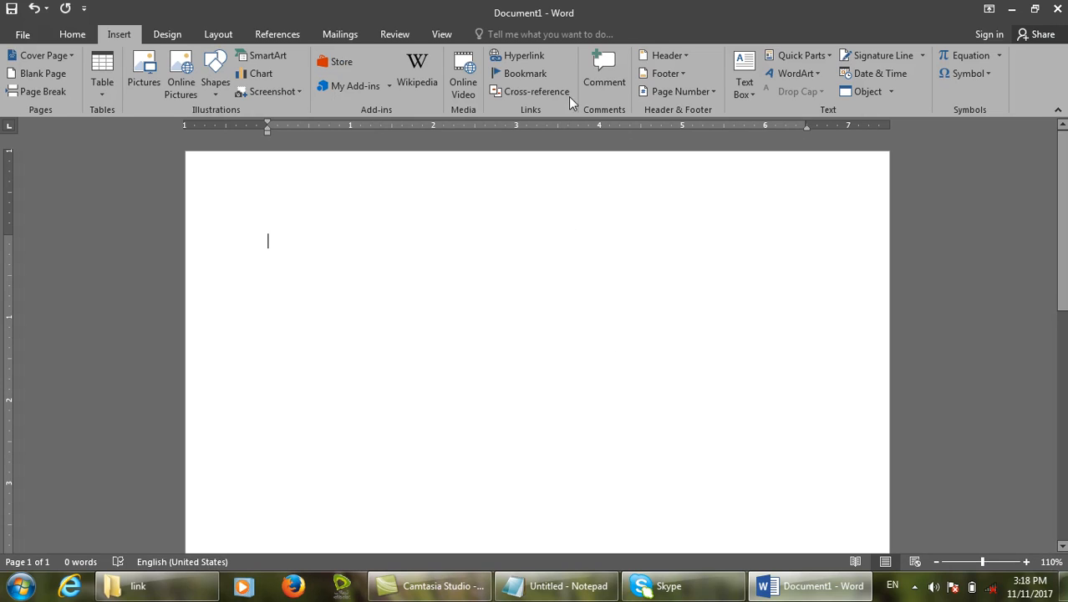
Insert a 'Click to open new file' link creating kabul, set to edit later.
click(538, 55)
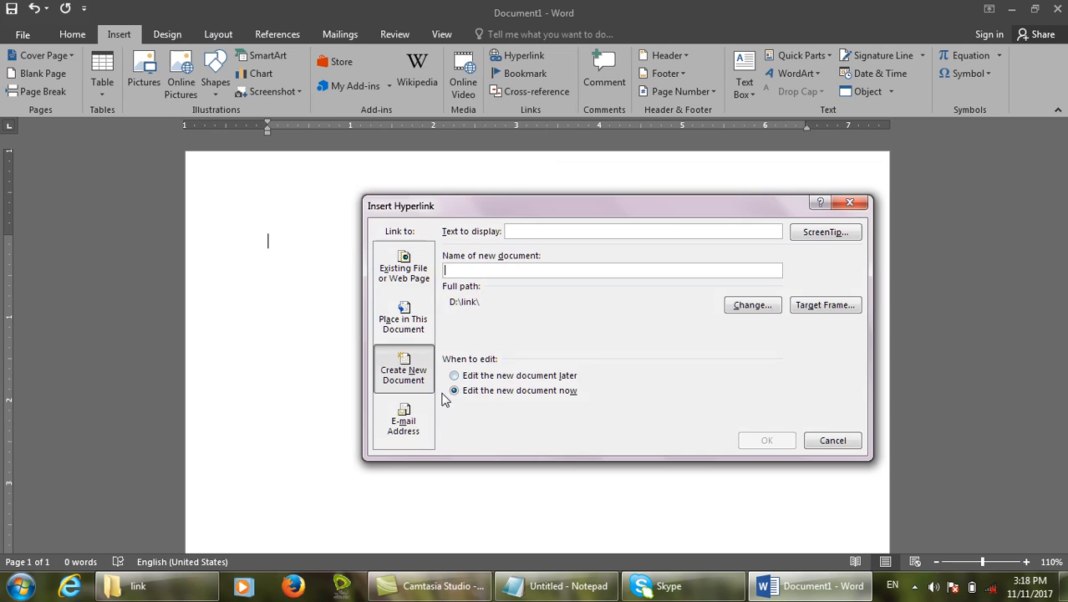
click(550, 234)
text(Click to open new file)
key(Tab)
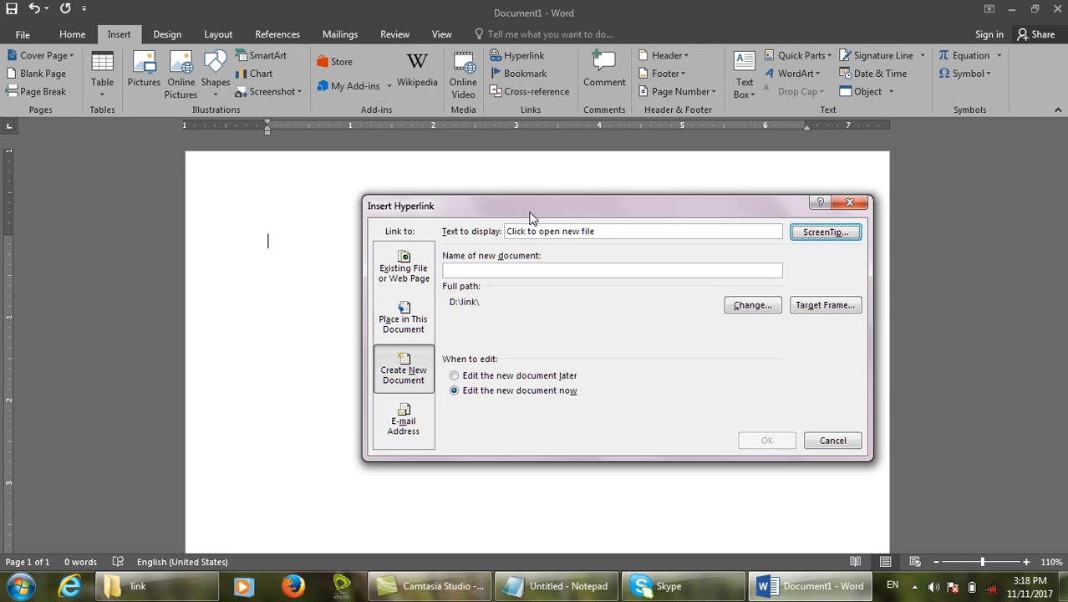
click(499, 271)
text(kabul)
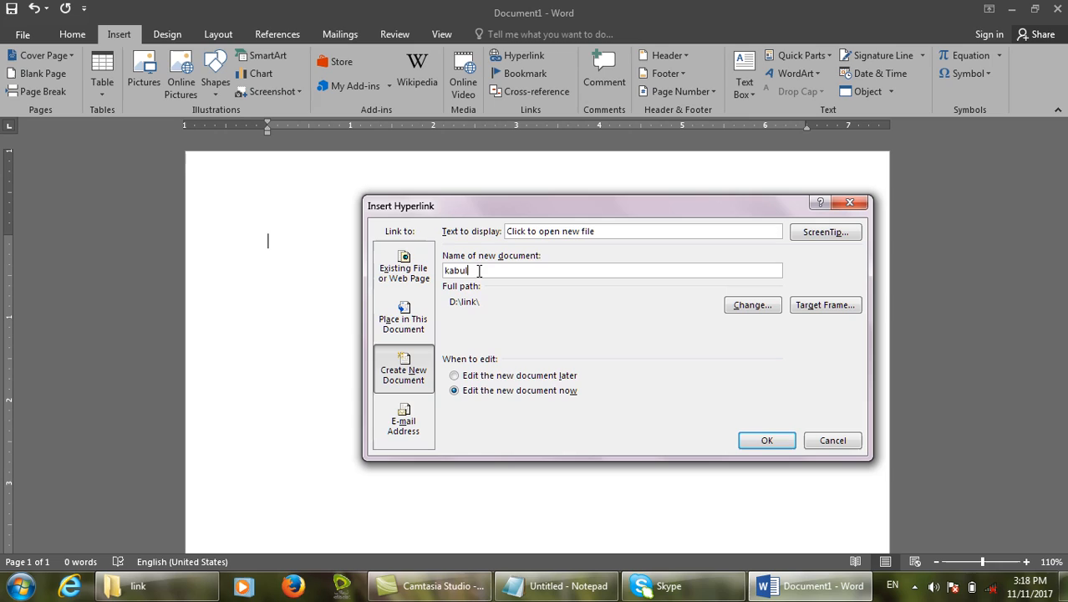
click(519, 375)
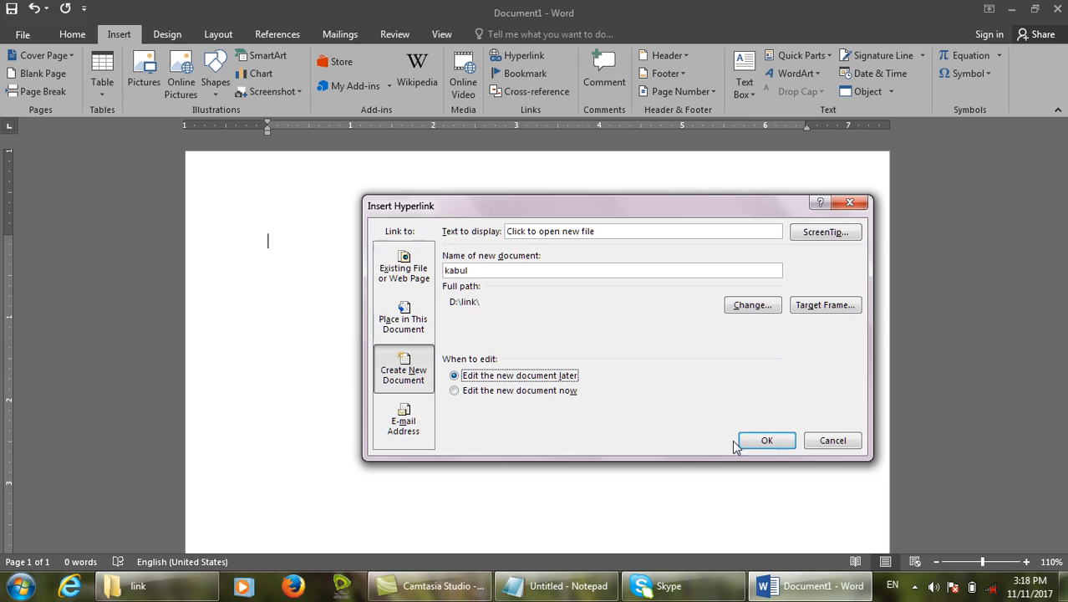
click(766, 441)
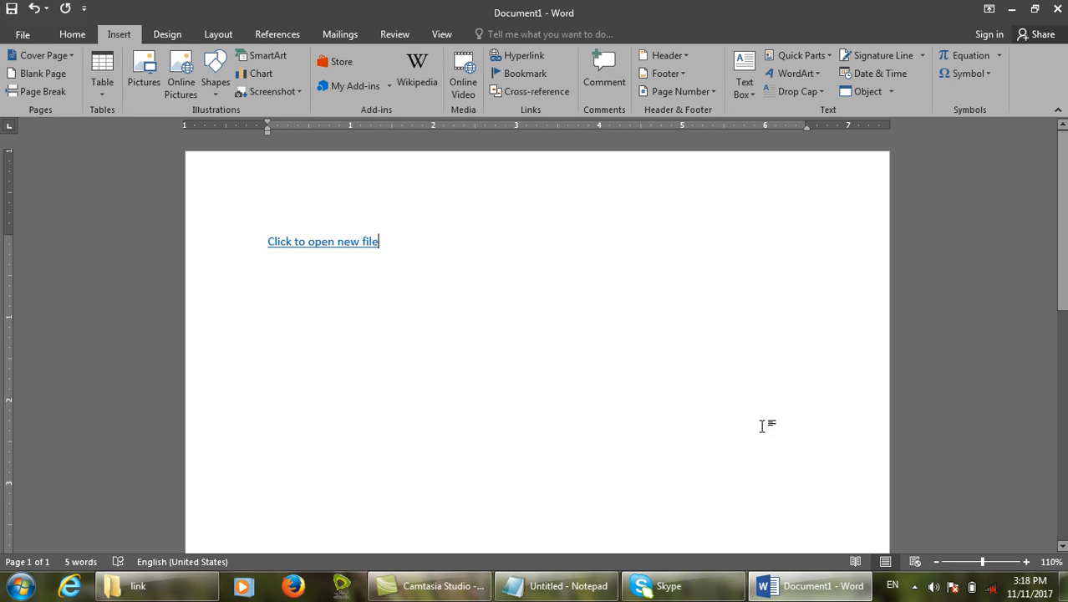
Follow the 'Click to open new file' link to open kabul, close it, and check D:\link.
ctrl+click(333, 241)
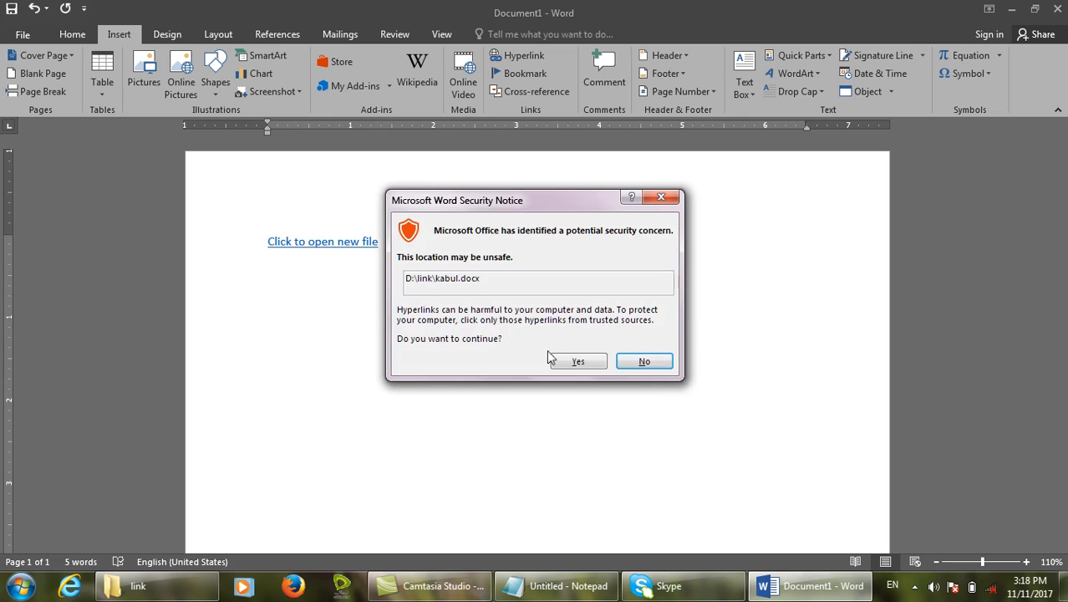
click(576, 361)
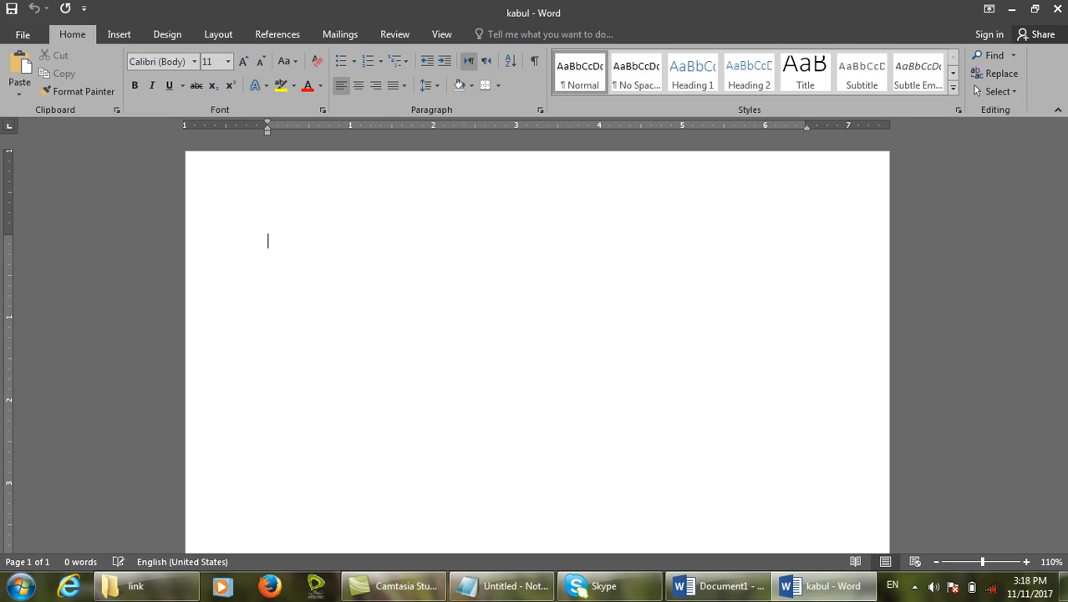
click(1056, 9)
click(203, 585)
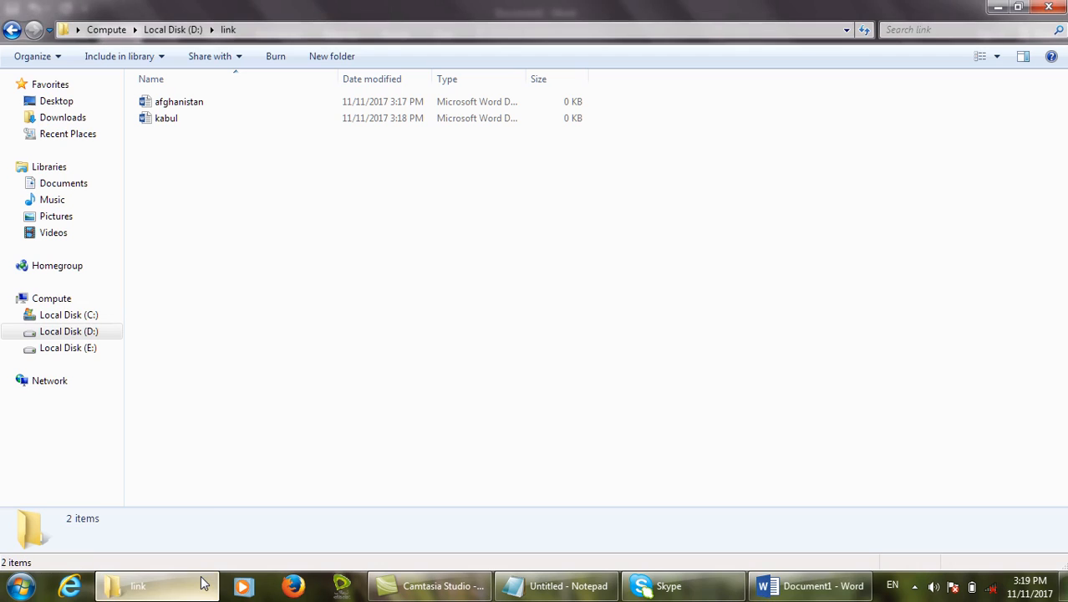
click(203, 585)
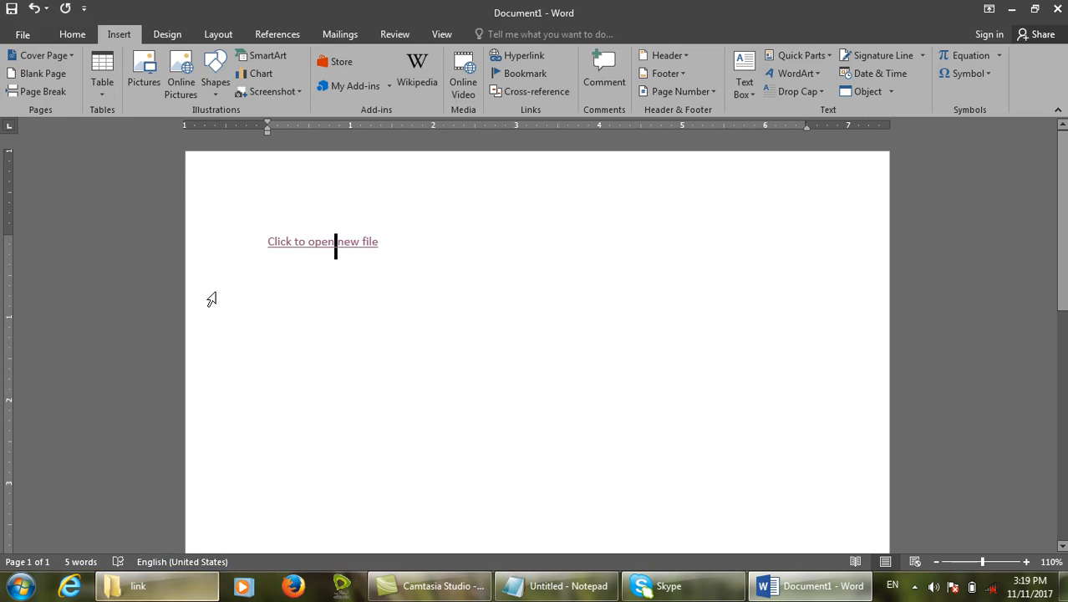
Delete the 'Click to open new file' link and bring up Insert Hyperlink again.
drag(419, 252, 233, 245)
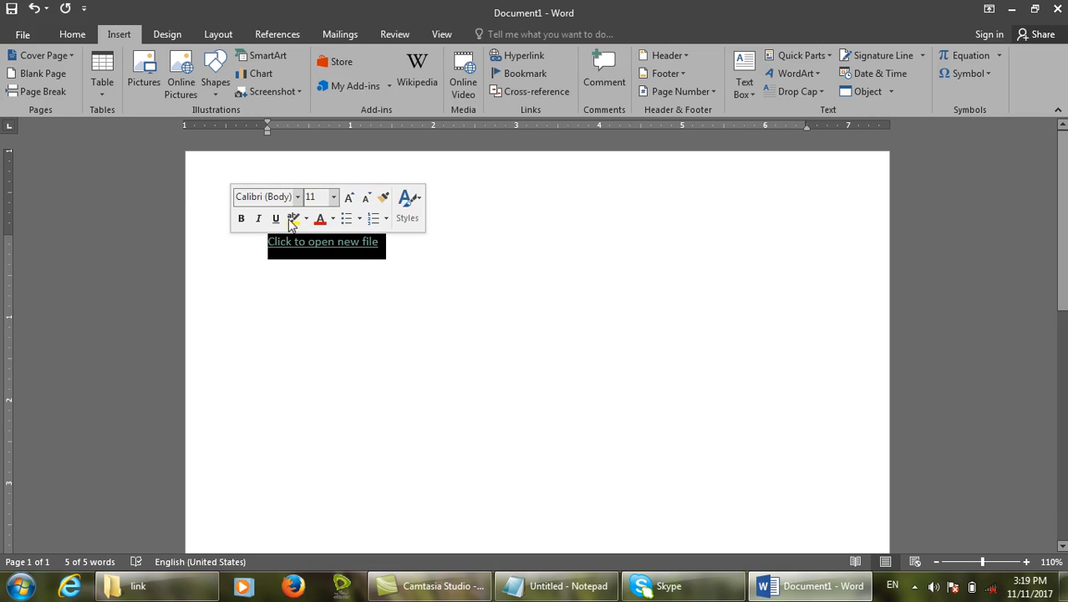
key(Delete)
click(538, 53)
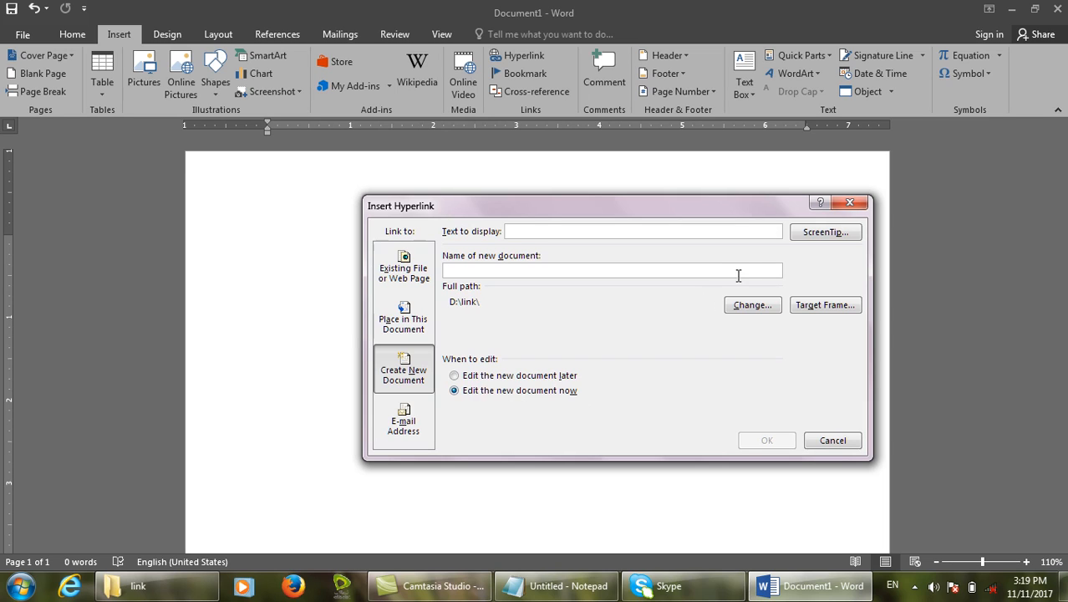
Abandon choosing a different folder and switch the link target to E-mail Address.
click(744, 306)
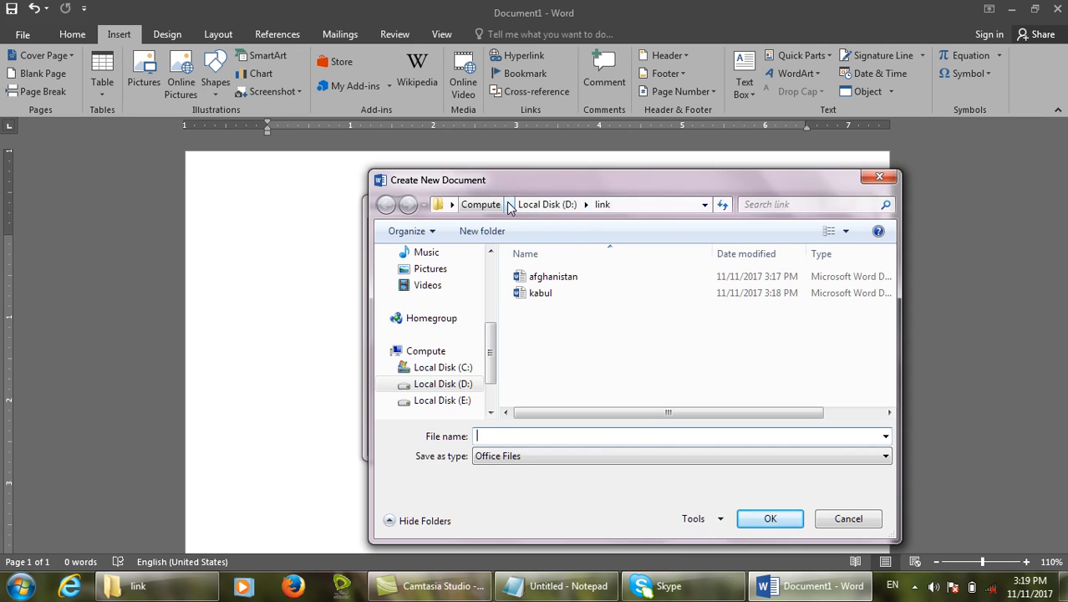
click(827, 518)
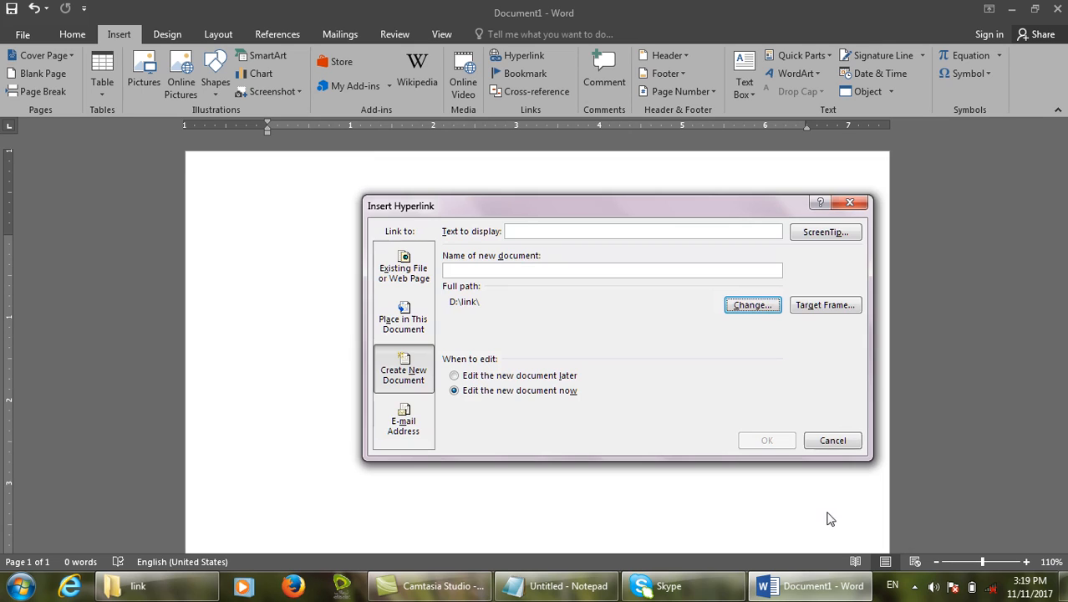
click(409, 413)
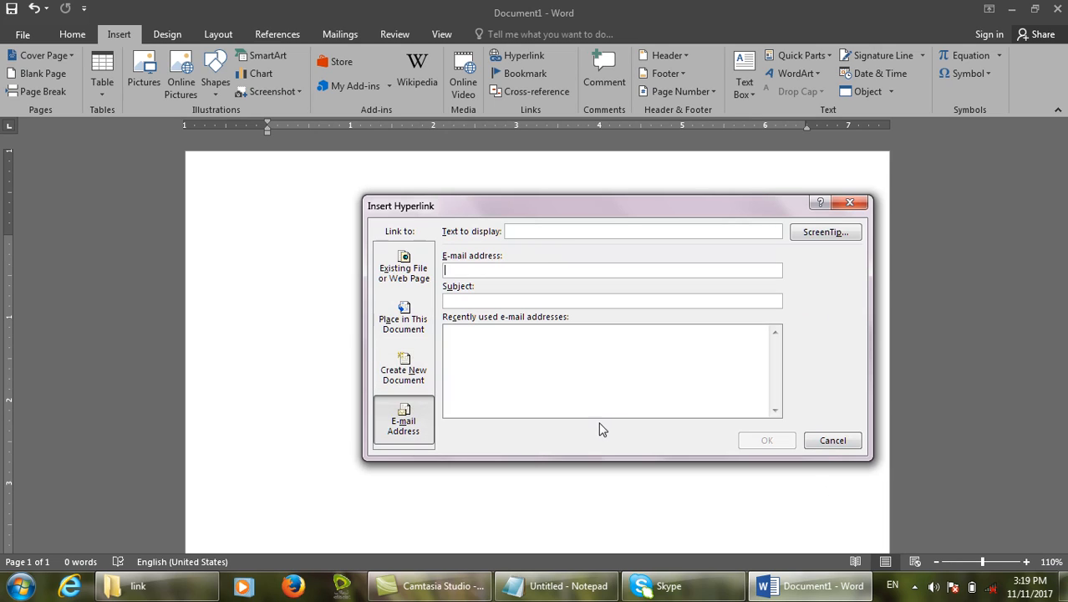
click(574, 596)
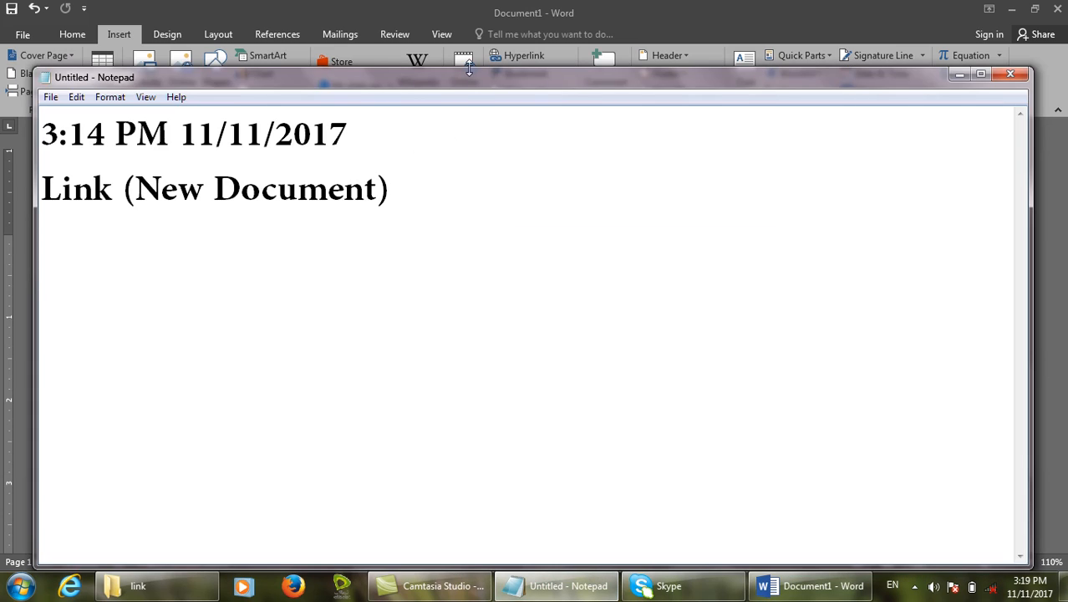
Maximize Notepad and add the line 'email' to the running notes.
double_click(458, 83)
text(email)
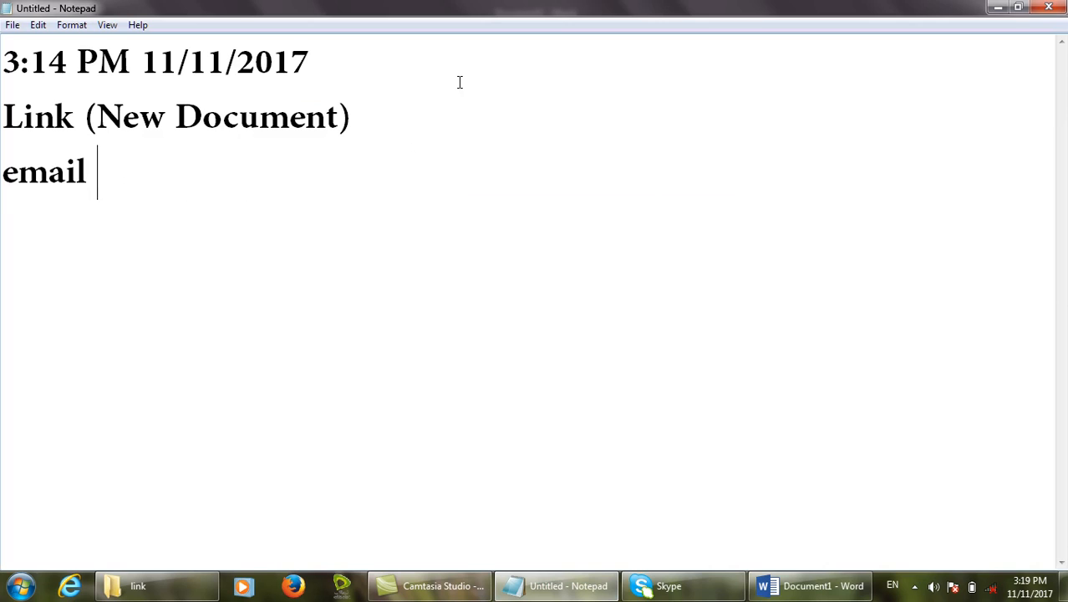
click(995, 7)
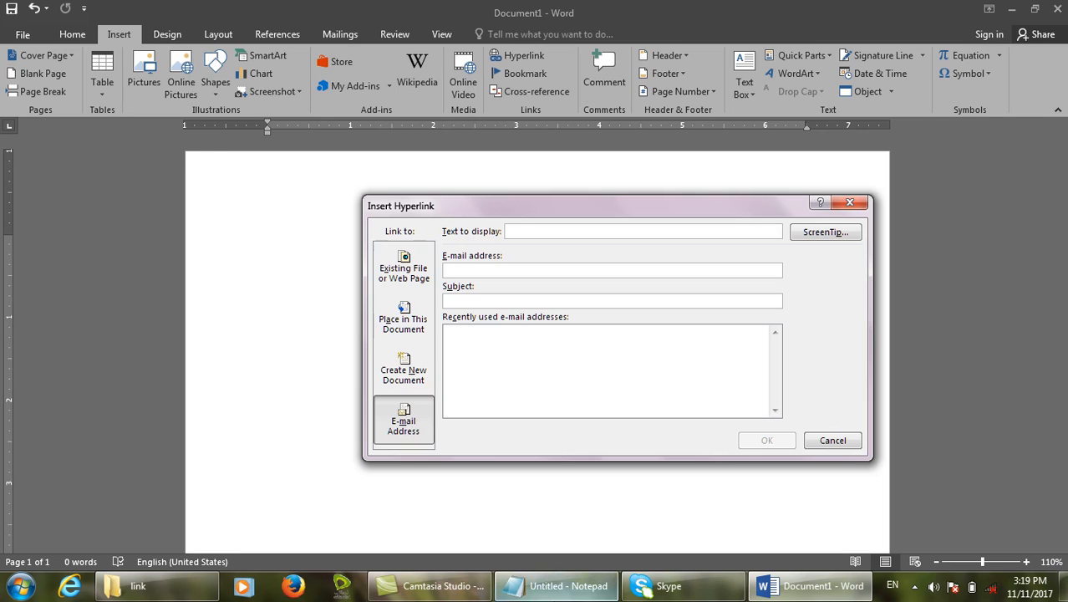
Add 'Microsoft Outlook' on a new line, select that line, and restore Notepad's size.
click(553, 585)
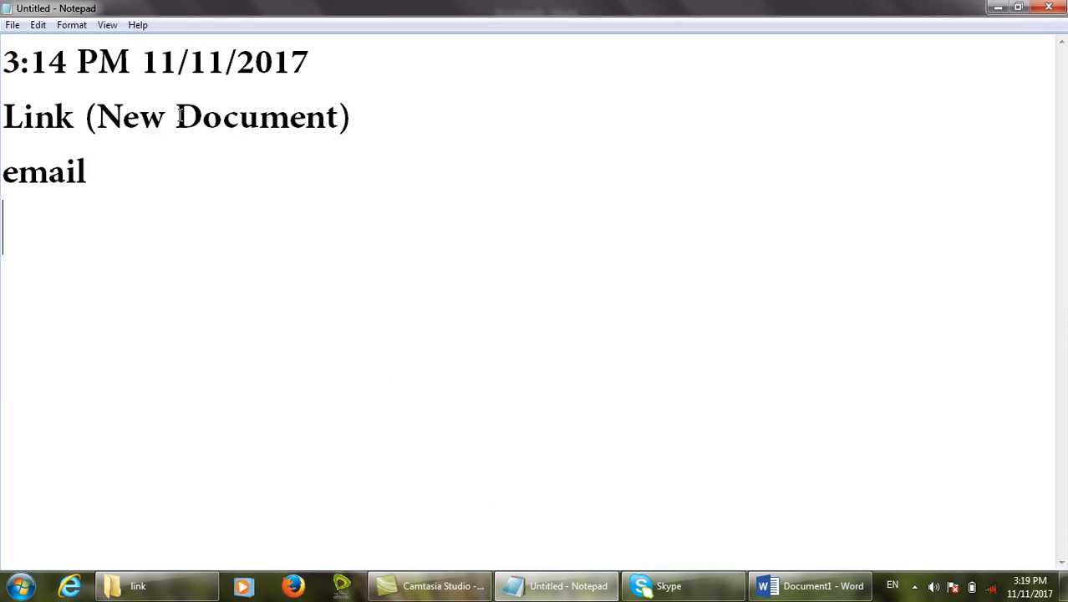
text(Microo)
key(BackSpace)
text(soft Outll)
text(ok)
key(BackSpace)
key(BackSpace)
key(BackSpace)
text(ook)
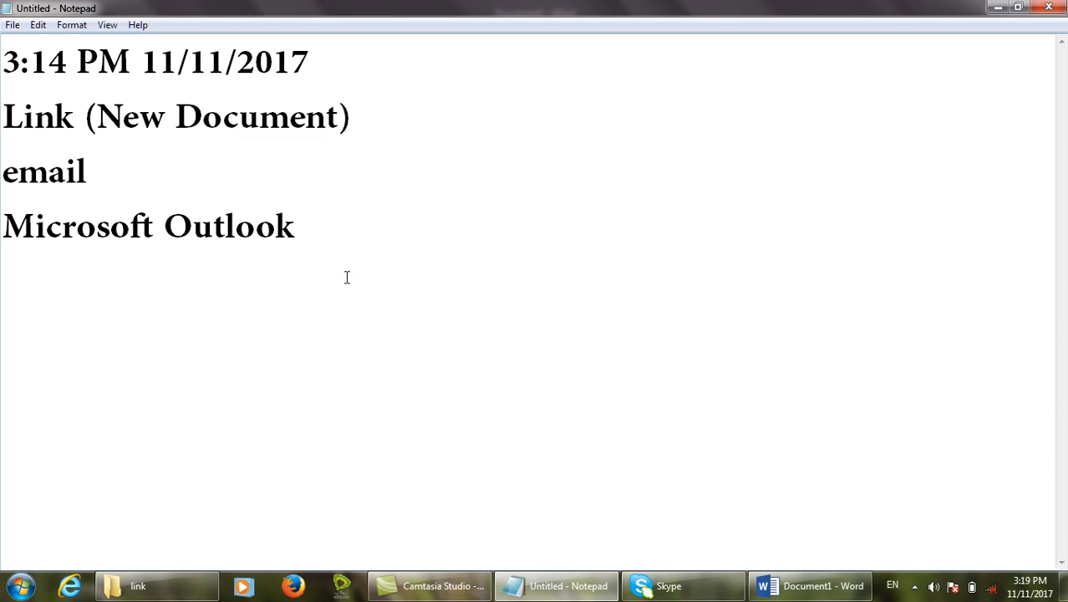
drag(333, 236, 2, 234)
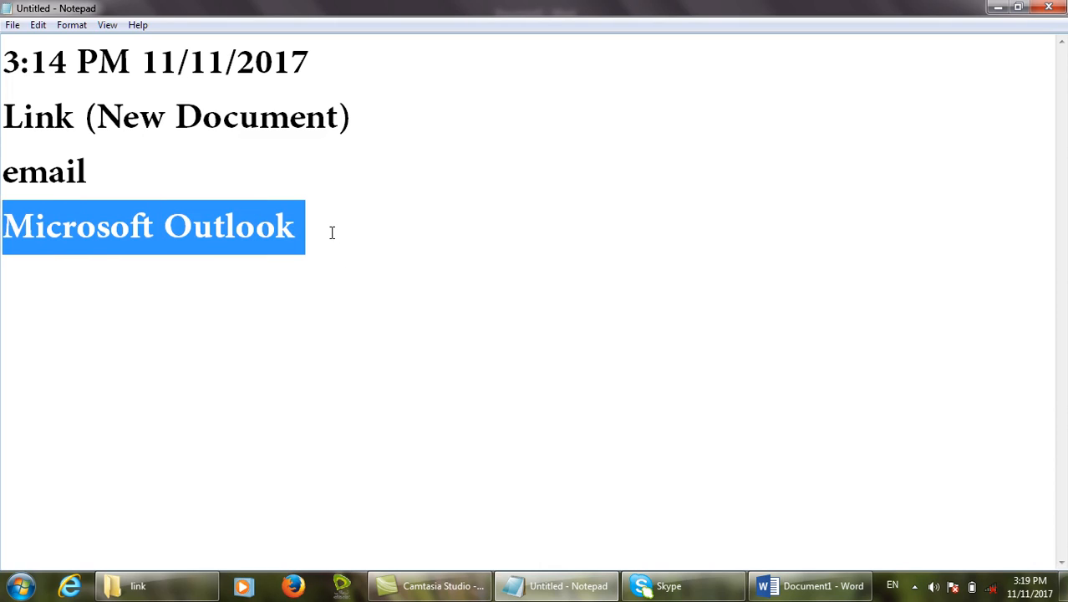
drag(331, 233, 1, 216)
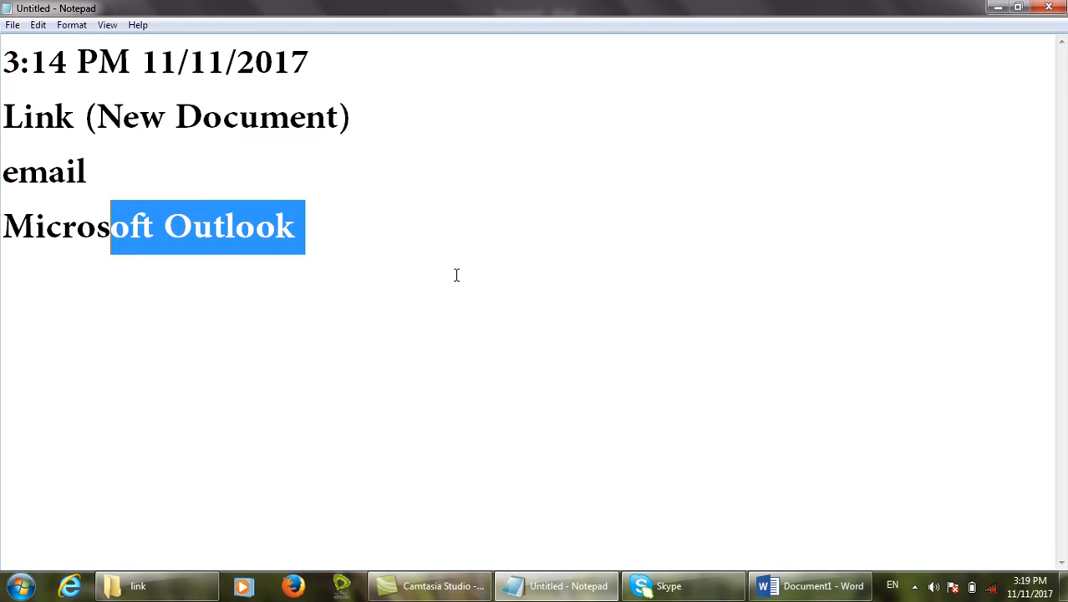
drag(389, 248, 2, 254)
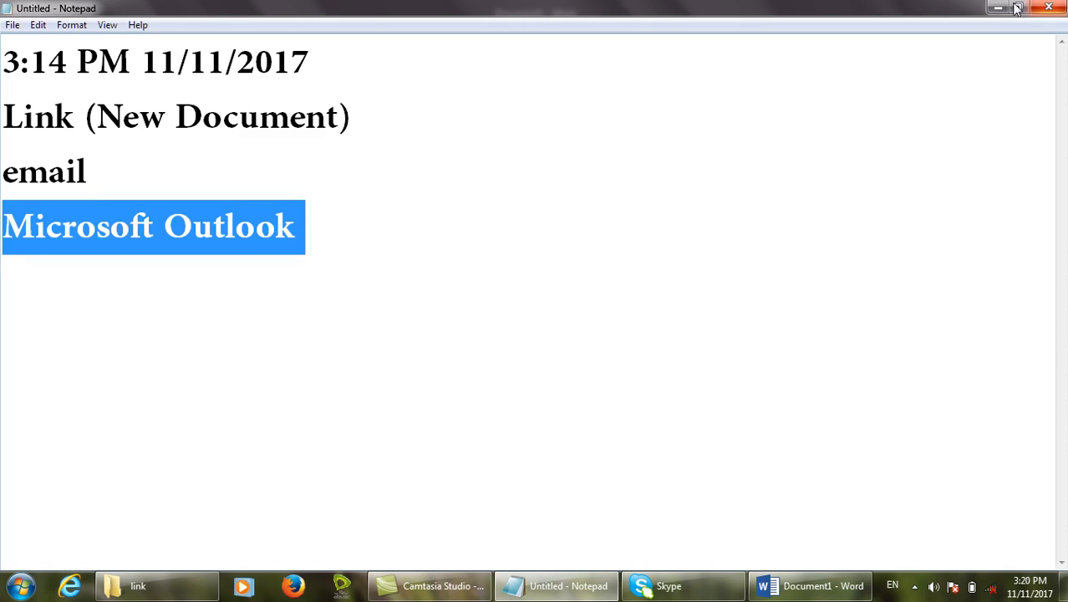
double_click(984, 8)
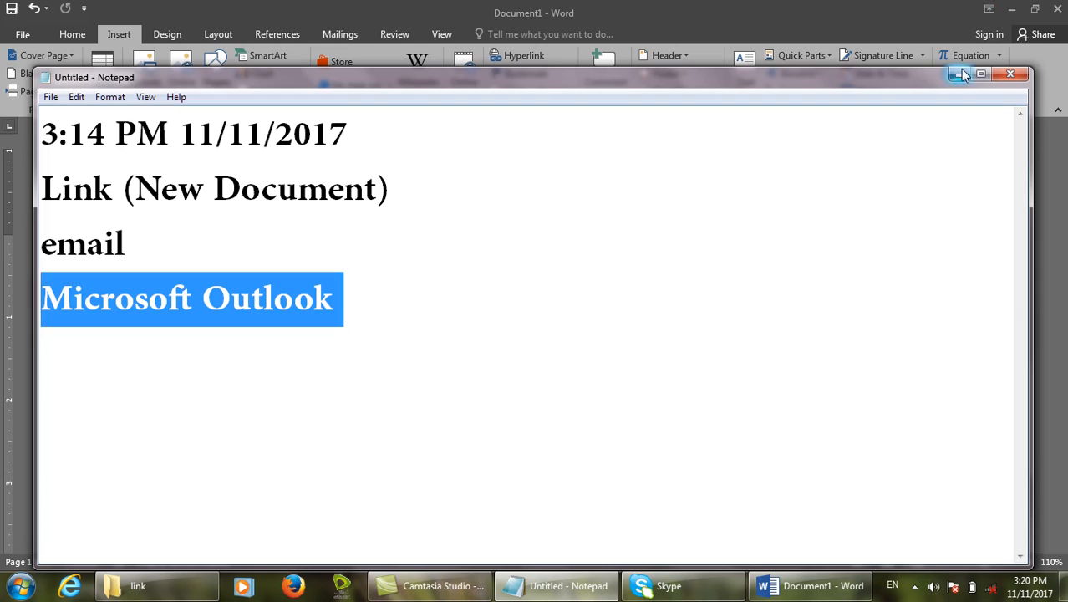
click(960, 74)
Enter 'To click open the email' as the e-mail link's display text.
click(662, 266)
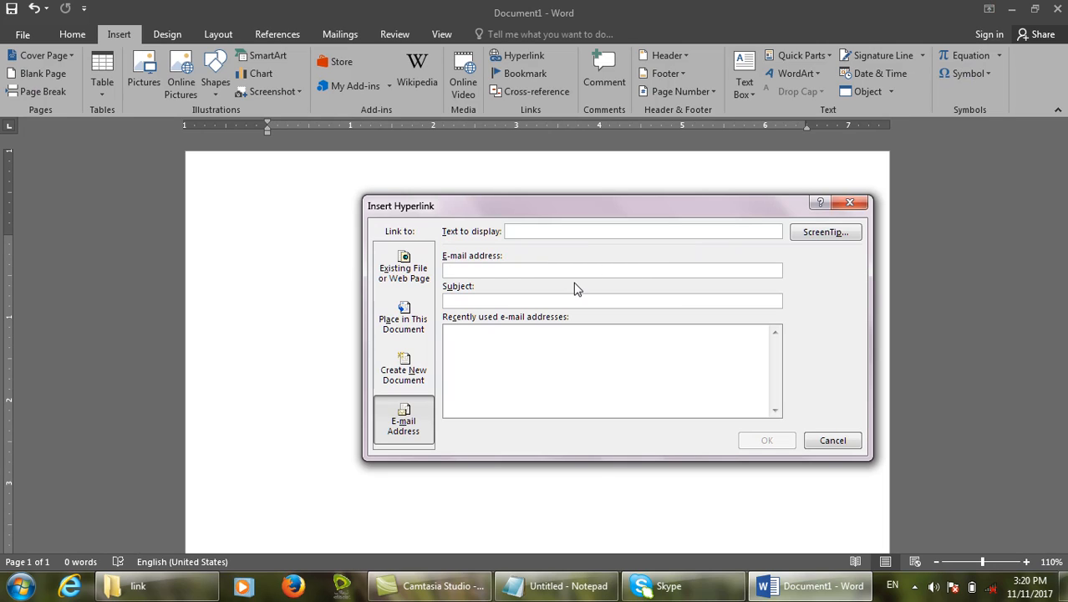
click(549, 234)
text(To click open the meaiemail)
Fill in the recipient's e-mail address and subject 'Salam', then insert the link.
click(445, 270)
mouse_move(437, 238)
mouse_down()
mouse_move(716, 319)
mouse_move(834, 271)
mouse_move(818, 310)
mouse_move(798, 289)
mouse_up()
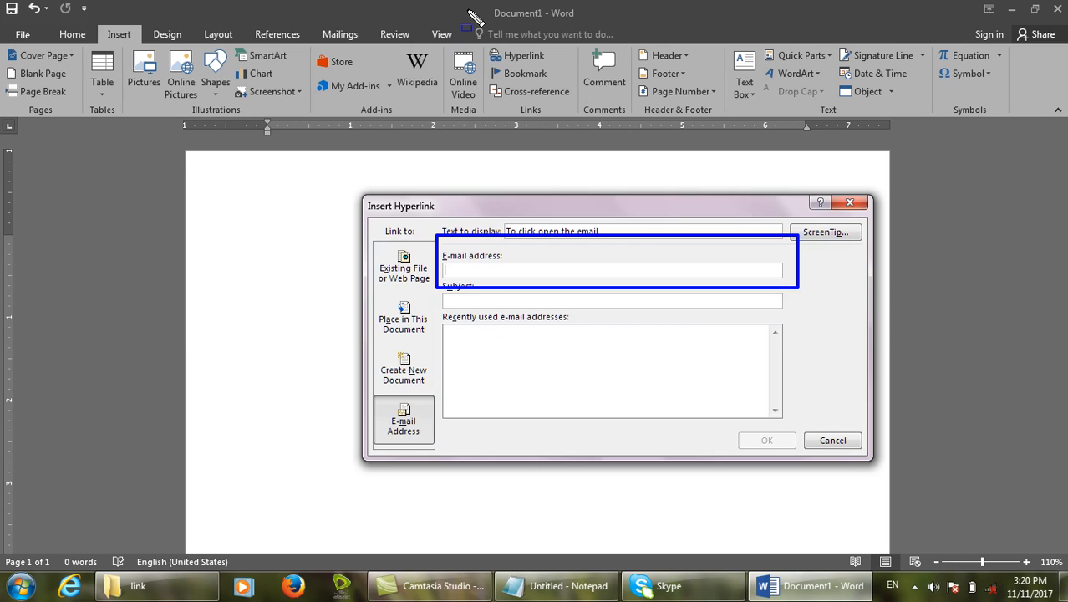
key(Escape)
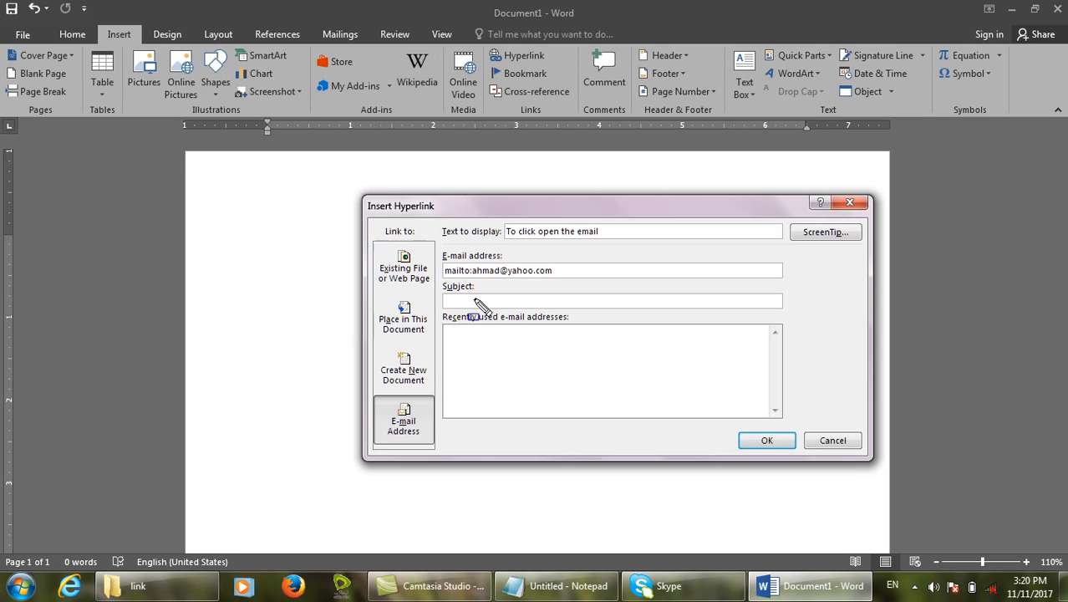
drag(435, 276, 798, 319)
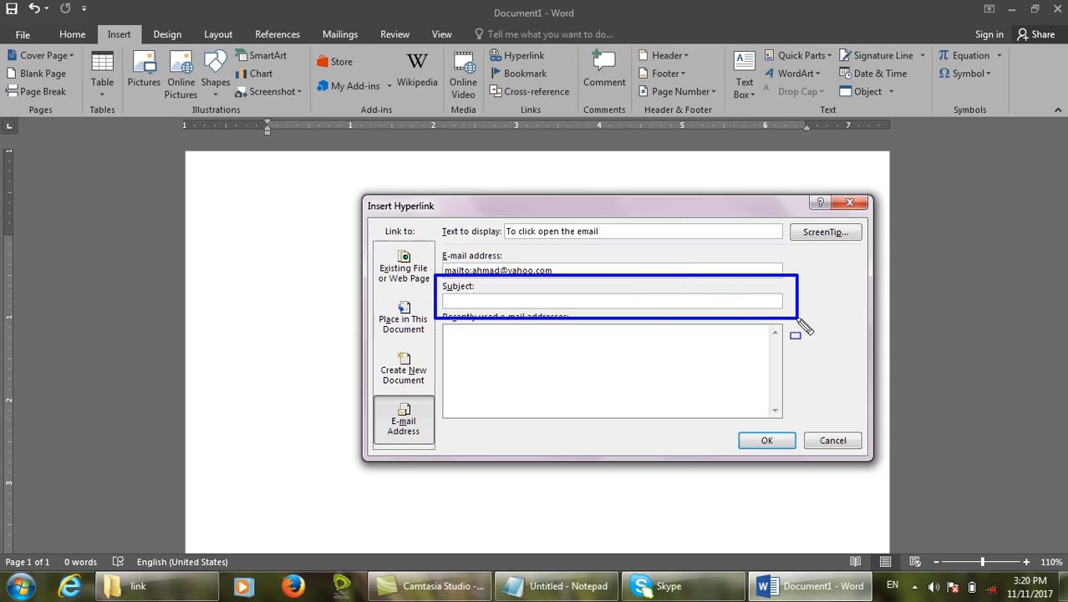
click(598, 300)
text(Salam)
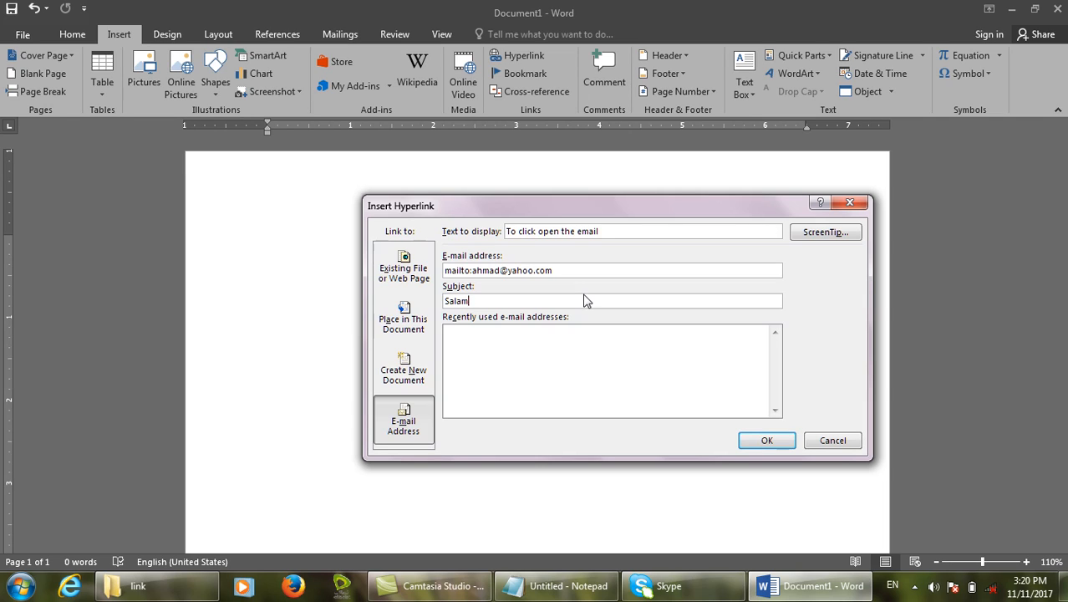
click(779, 440)
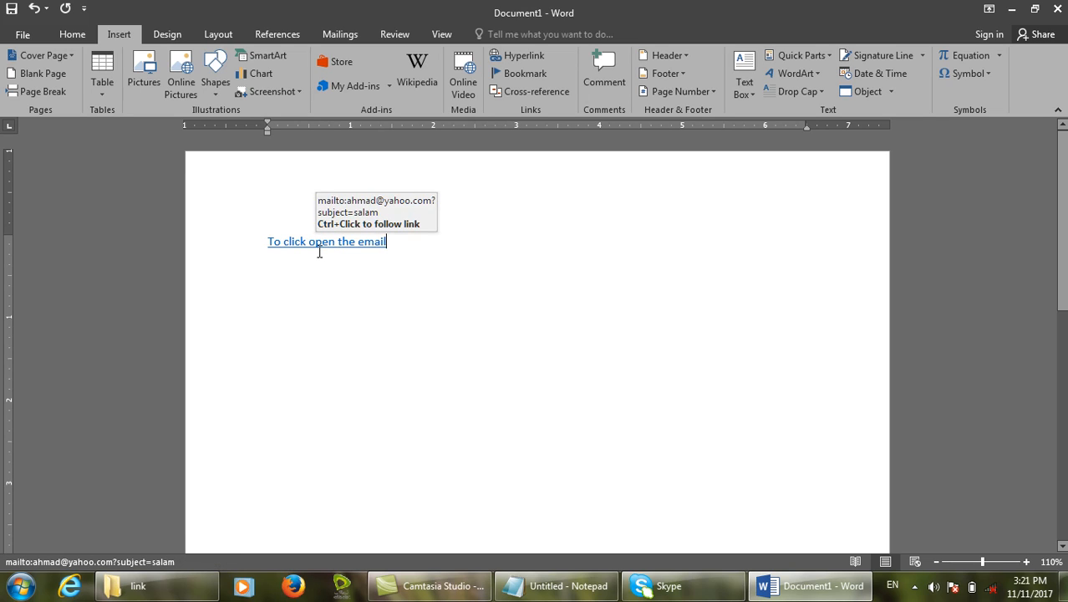
Follow the e-mail link to launch Outlook 2016, then cancel and exit its setup wizard.
drag(319, 252, 457, 214)
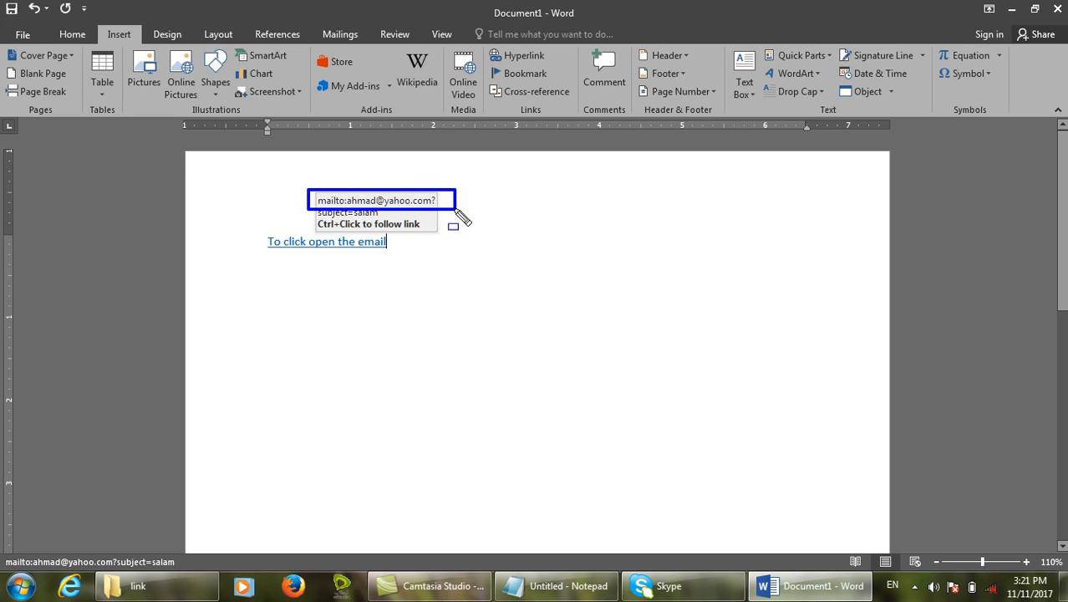
mouse_move(661, 163)
mouse_down()
mouse_move(875, 232)
mouse_move(852, 226)
mouse_up()
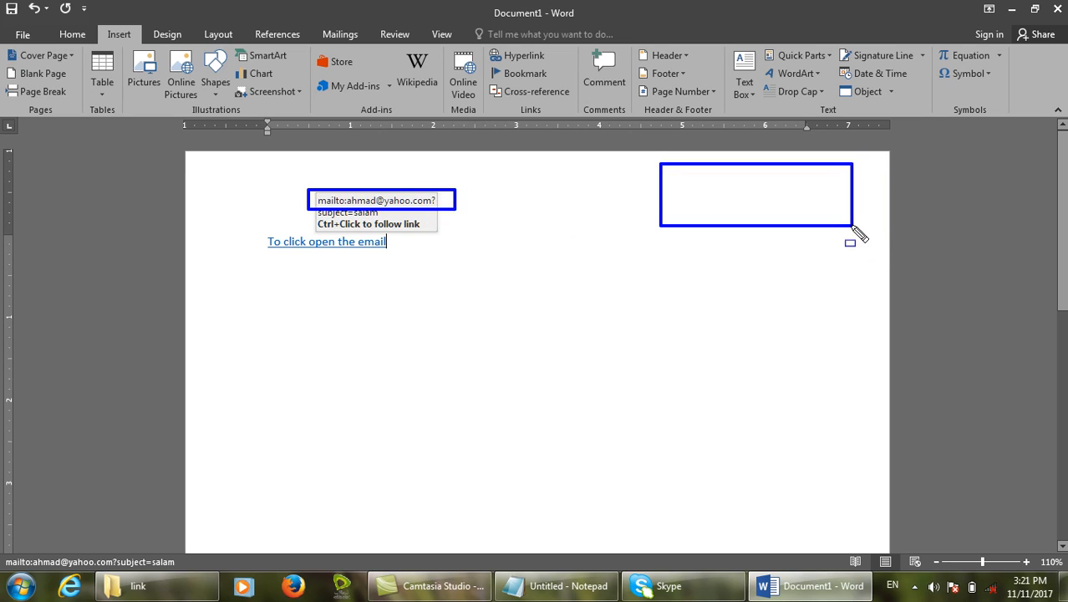
key(Escape)
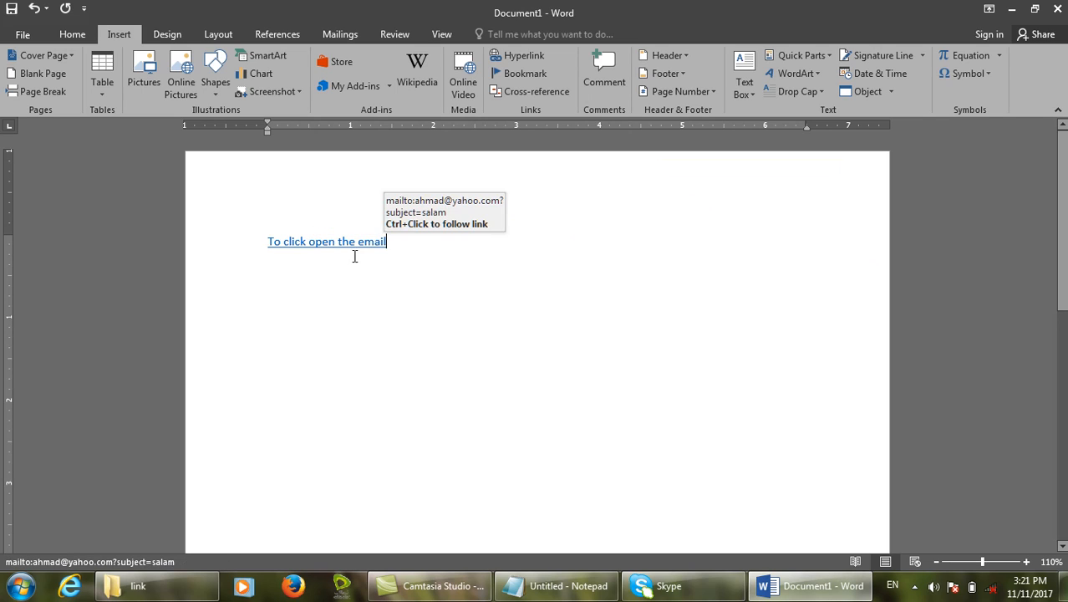
triple_click(362, 253)
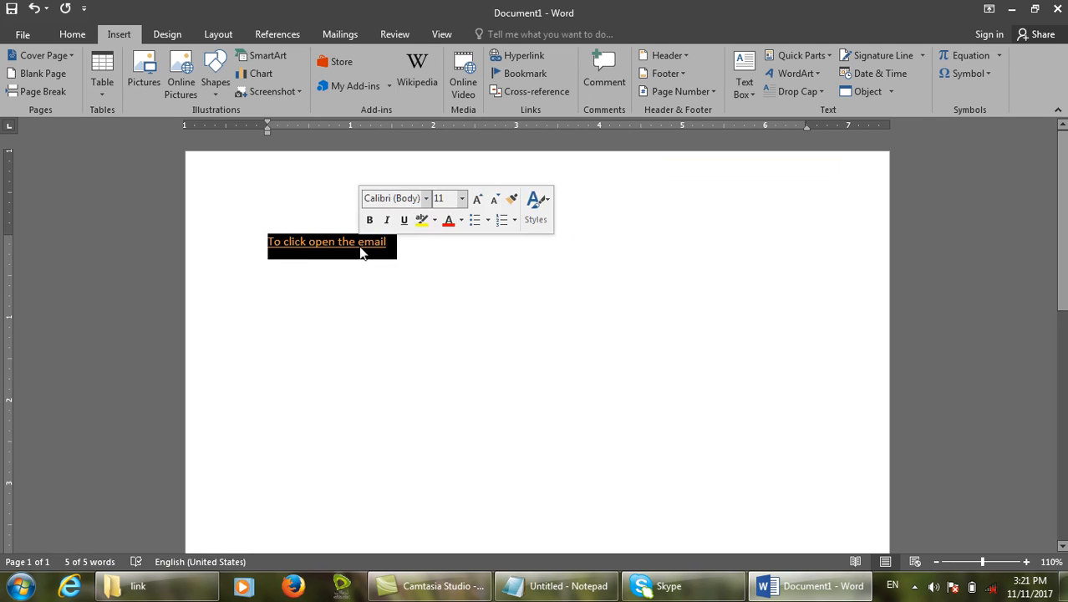
click(362, 253)
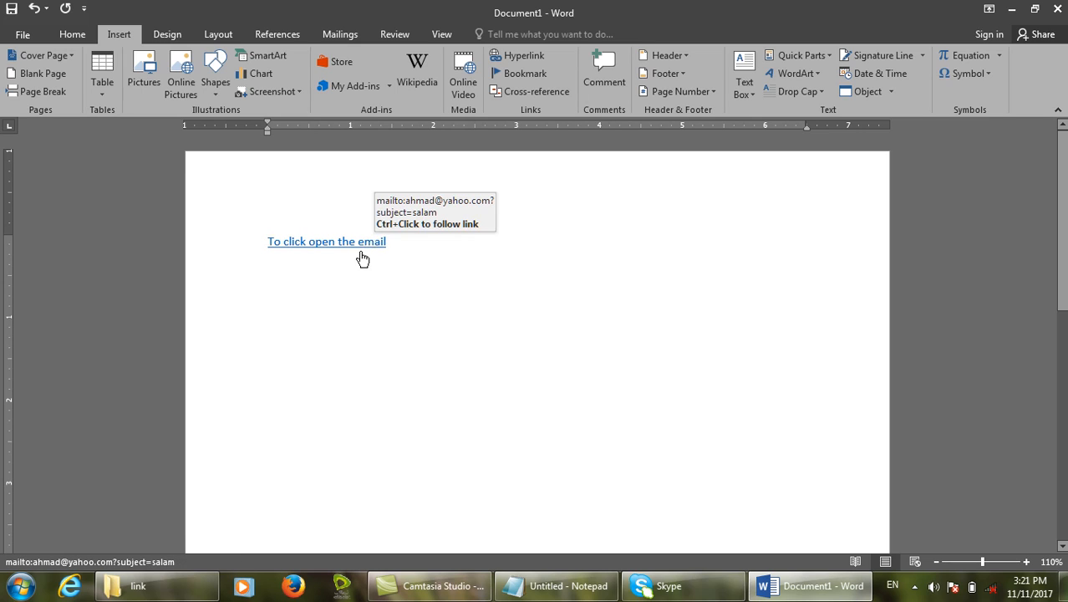
ctrl+click(360, 251)
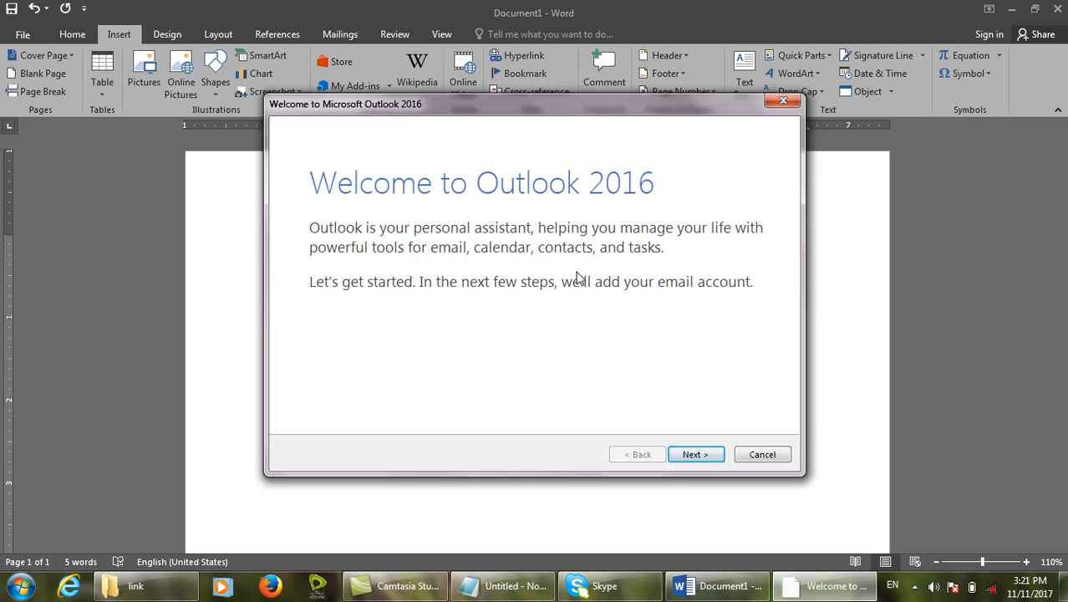
click(761, 454)
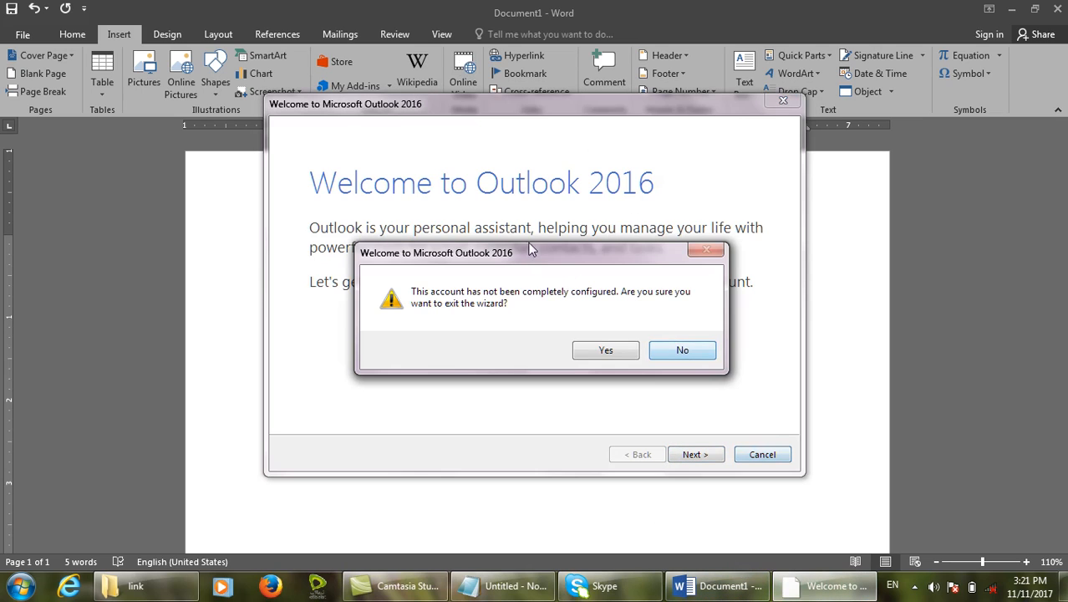
click(604, 350)
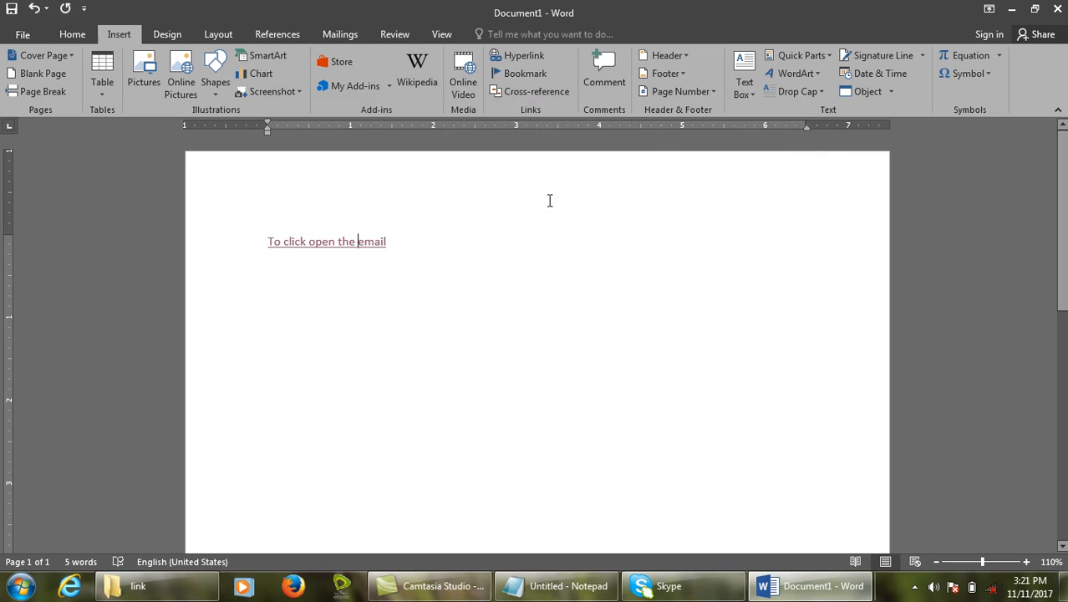
click(530, 73)
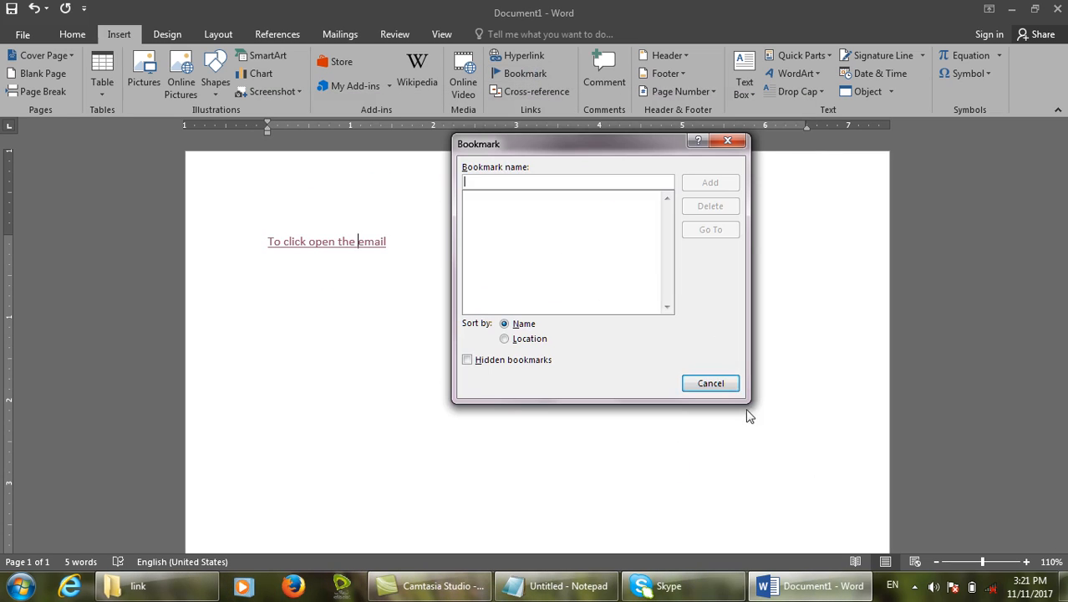
Cancel the Bookmark dialog, close Document1 without saving, and create new blank Document2.
click(731, 388)
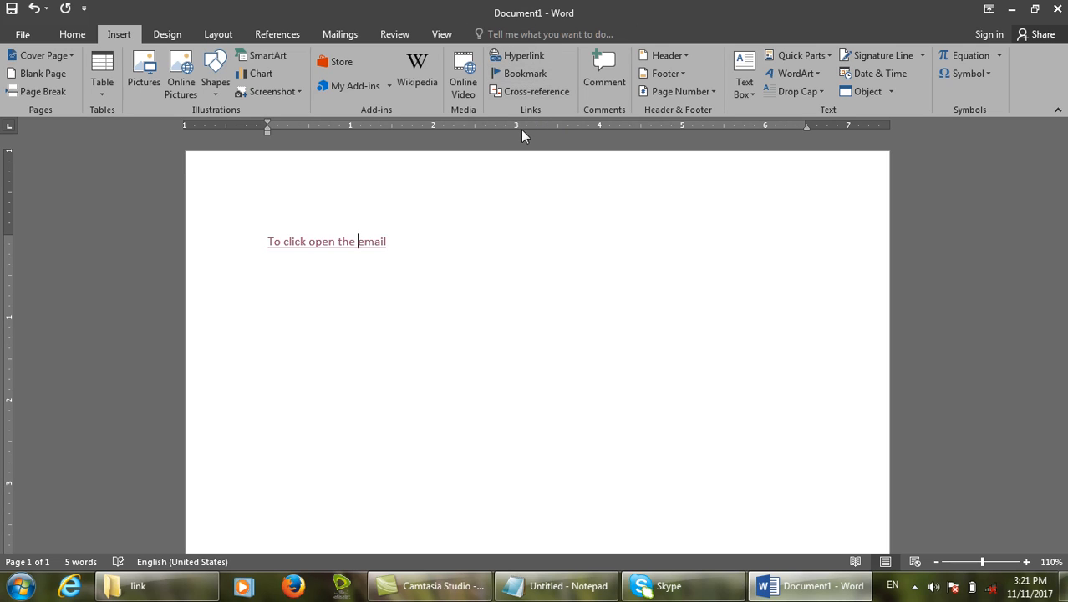
key(ctrl+w)
key(n)
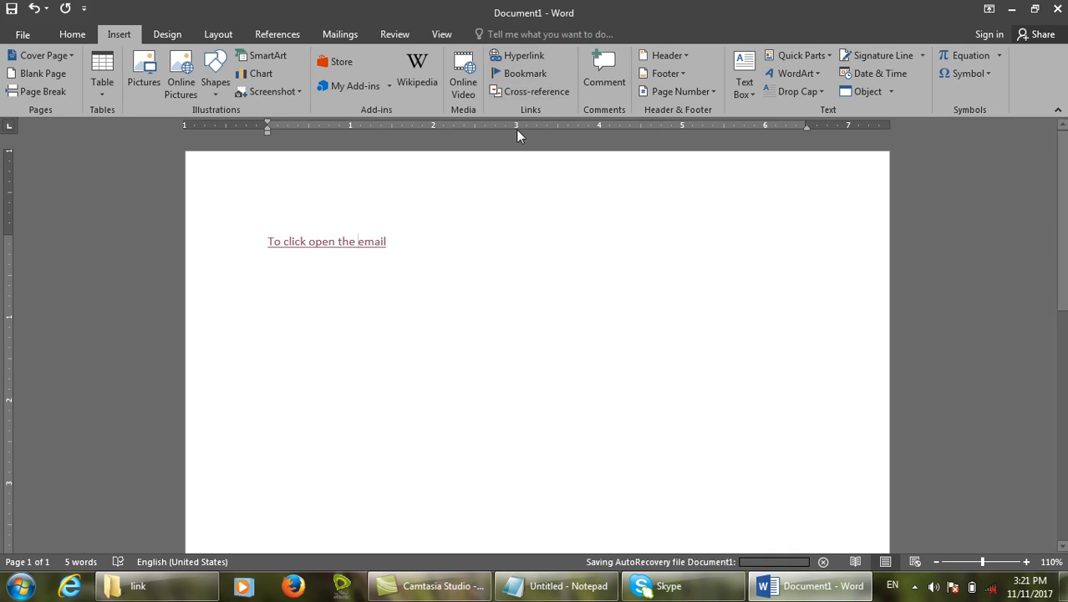
key(ctrl+n)
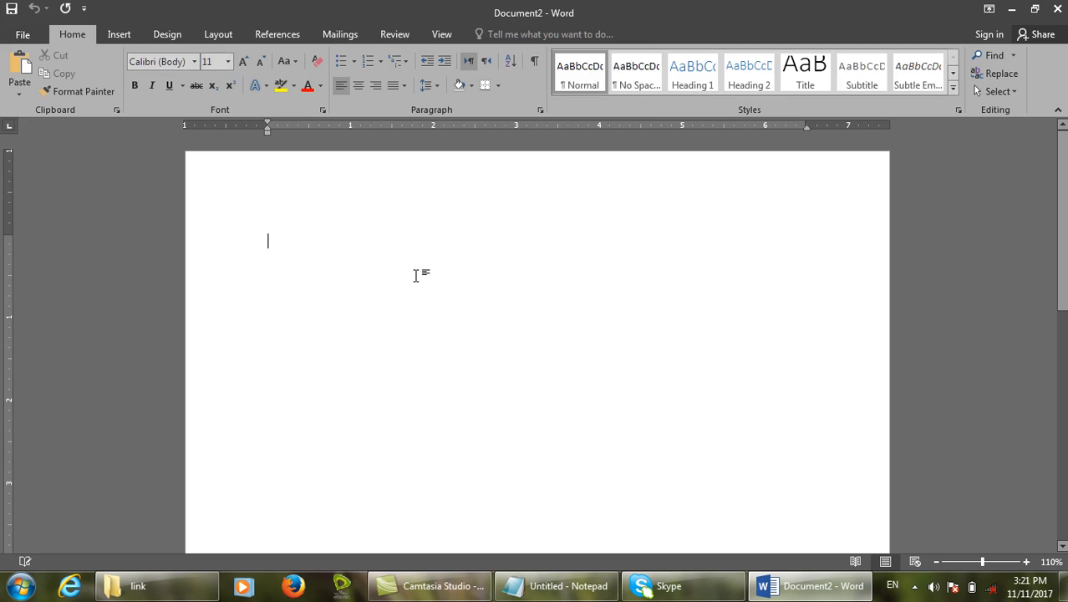
Insert page breaks and add a 'mouse' title followed by =rand() sample paragraphs.
key(ctrl+shift+d)
mouse_move(249, 188)
mouse_down()
mouse_move(385, 368)
mouse_move(620, 558)
mouse_up()
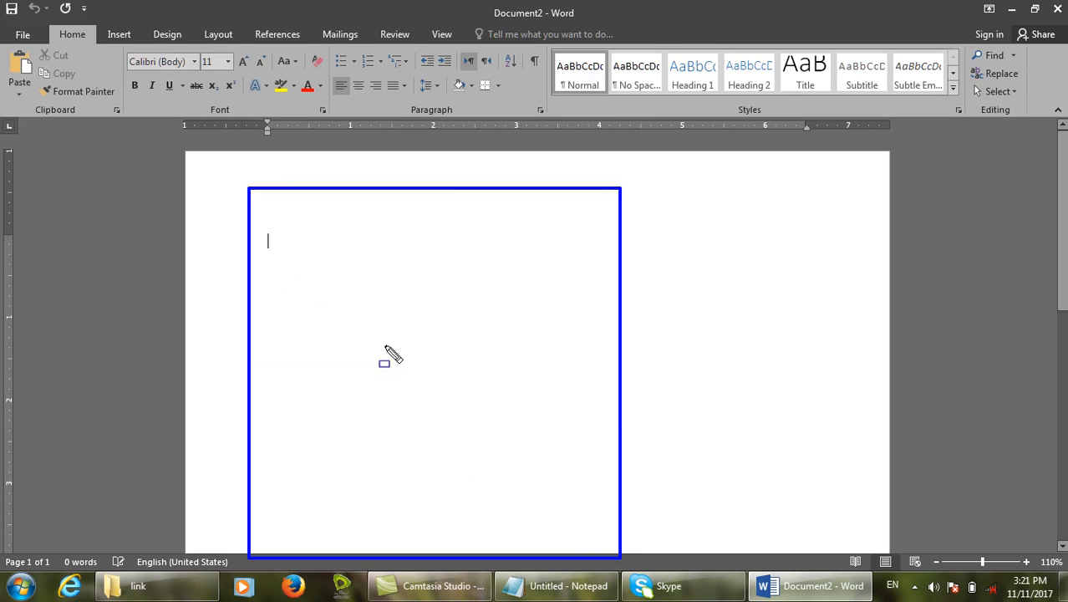
drag(262, 200, 496, 236)
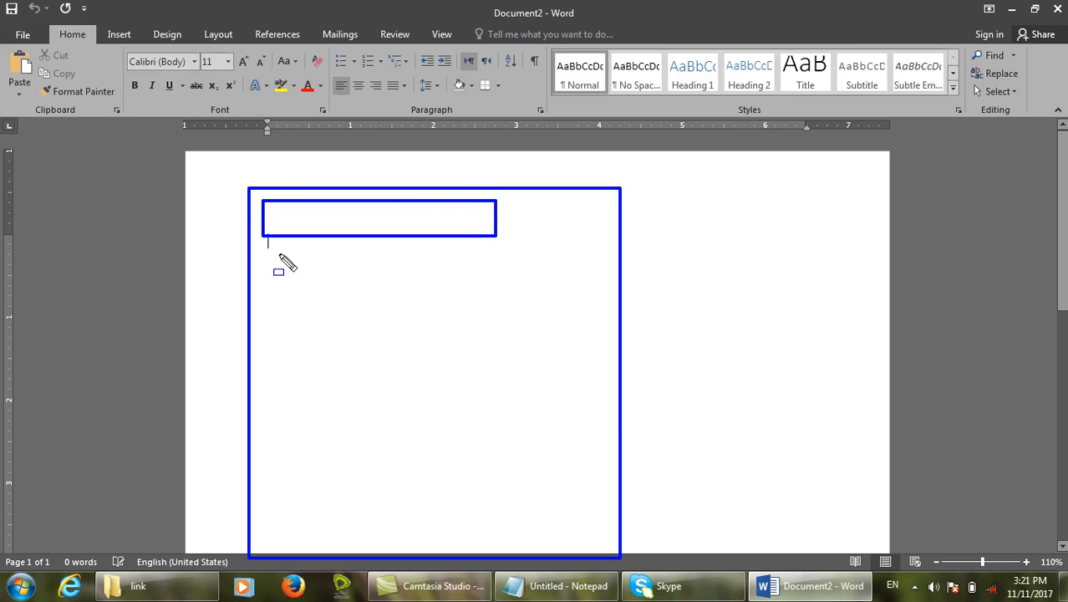
drag(279, 255, 273, 257)
key(ctrl+shift+d)
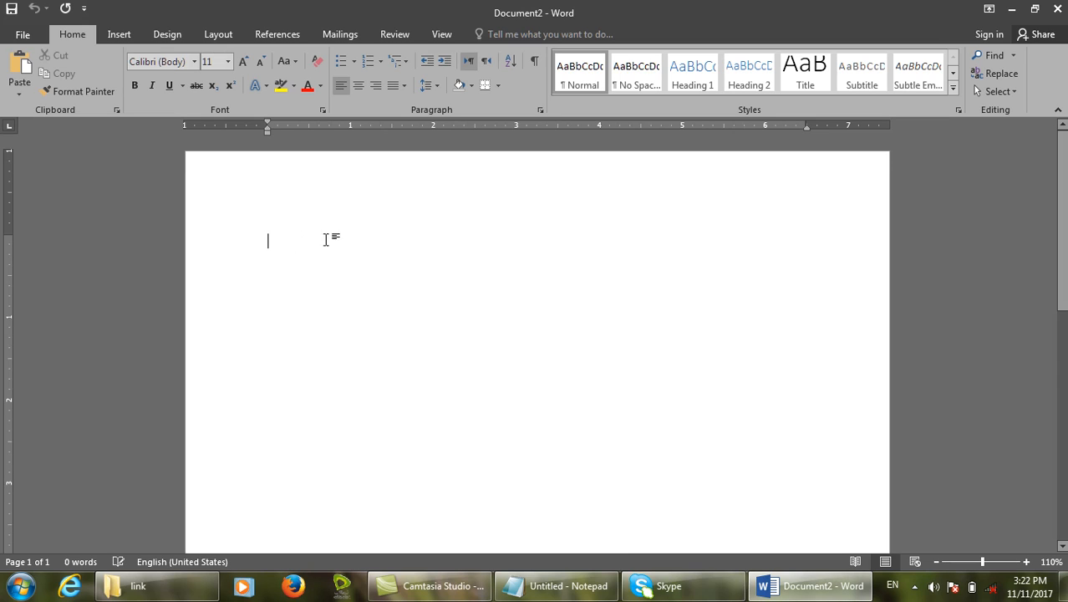
key(ctrl+Return)
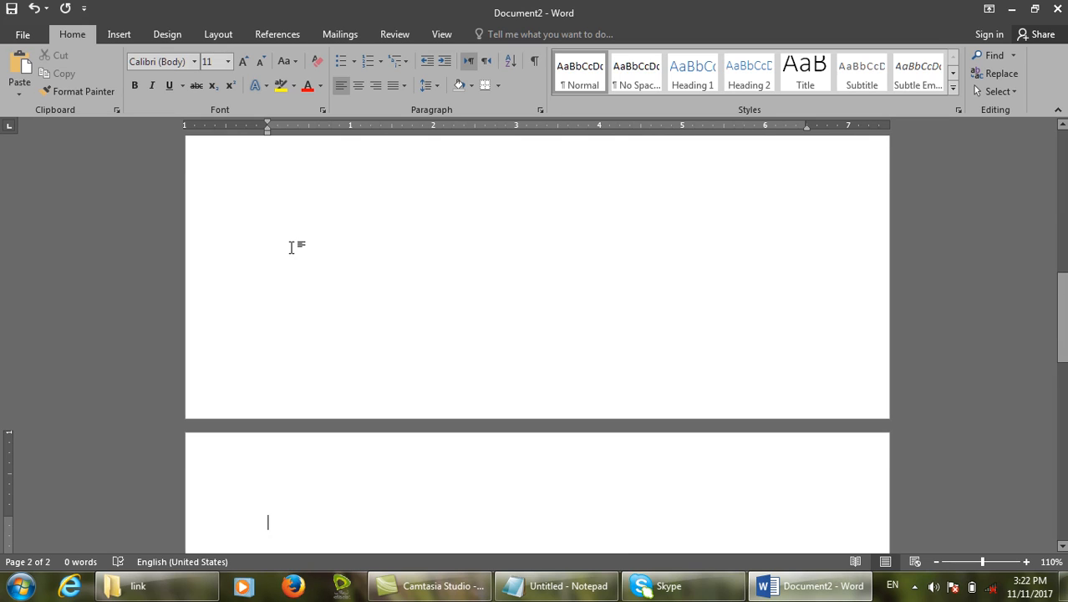
text(mouse)
key(Return)
text(=rand())
key(Return)
Add Keyboard, USB and CD titles, each followed by =rand() sample paragraphs.
scroll(48, 348, up, 5)
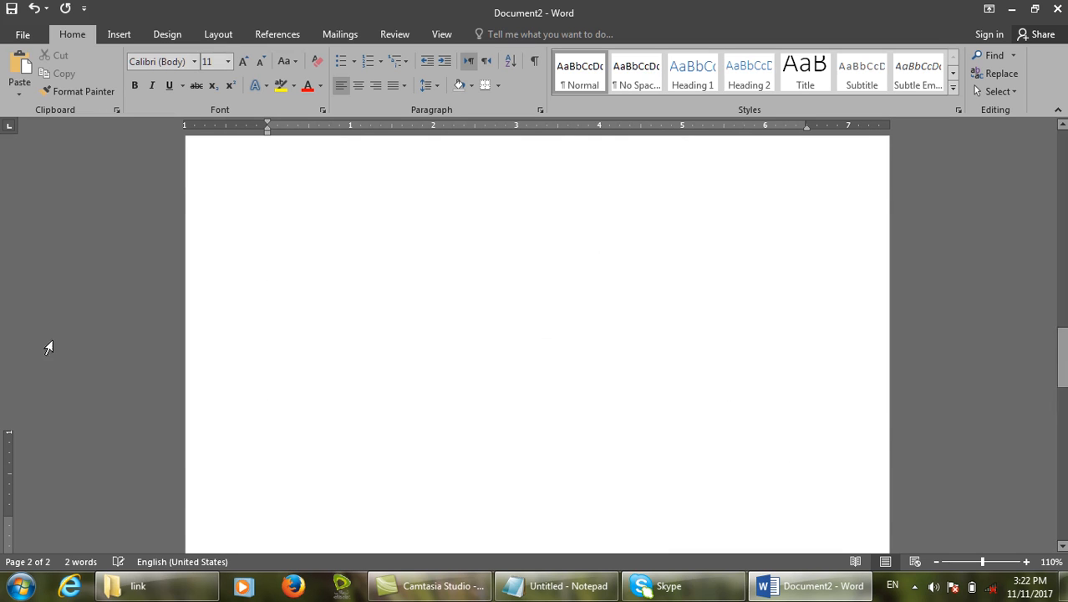
text(keyboard)
key(Return)
text(=rand())
key(Return)
scroll(537, 334, up, 5)
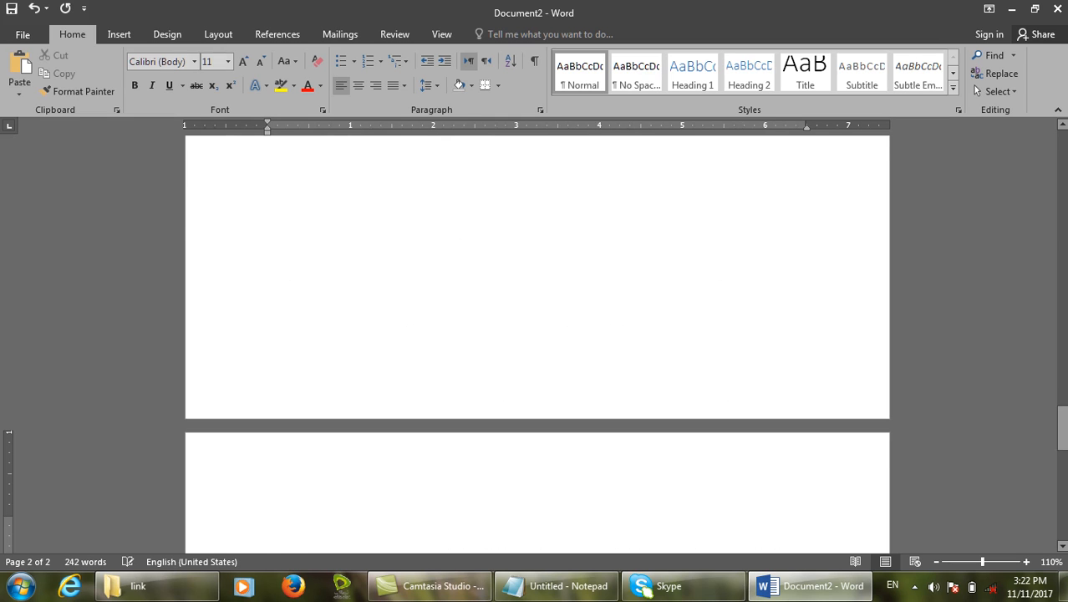
text(USB )
text(=rand)
text())
key(Return)
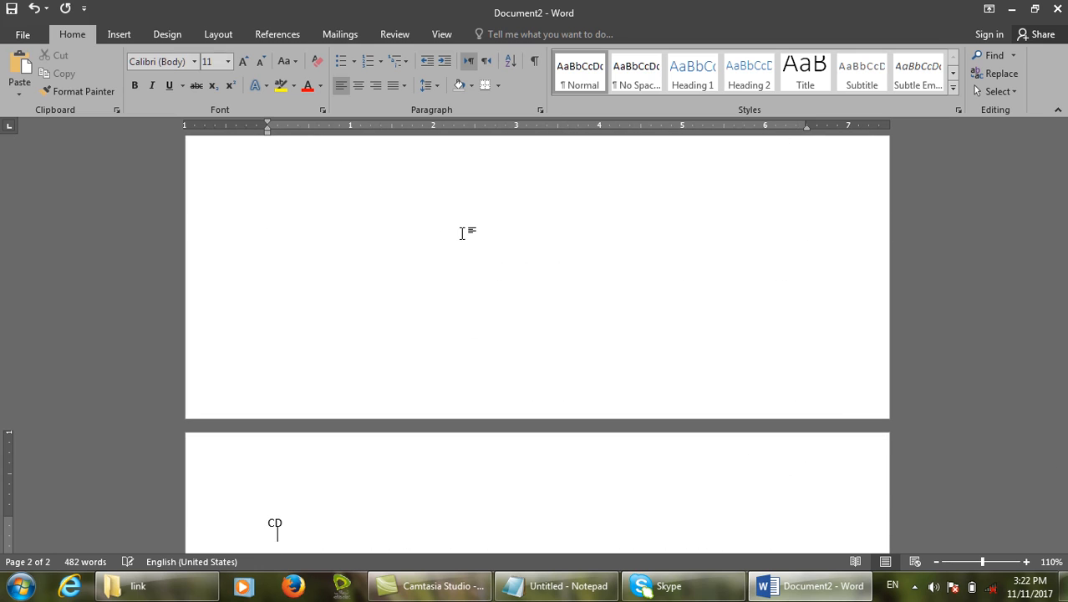
text(=ran)
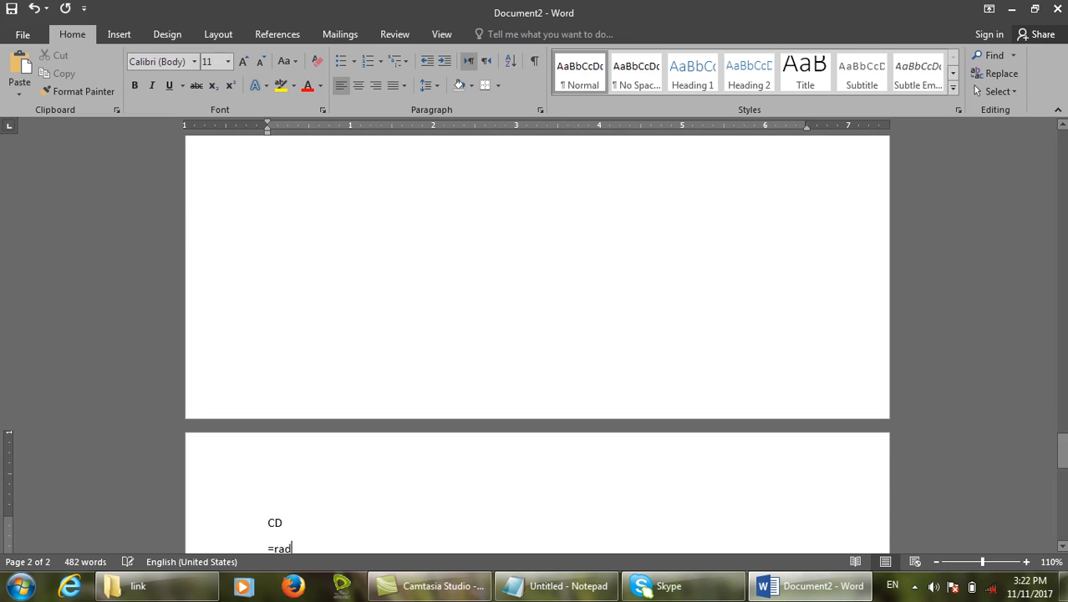
text(d())
key(Return)
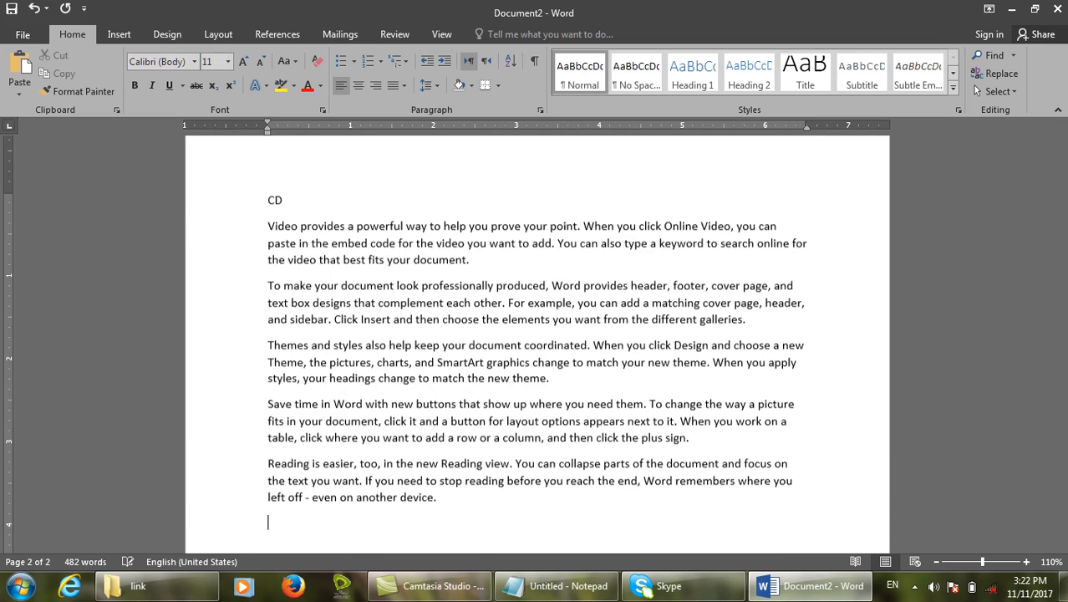
With the caret after CD, review the Cross-reference reference types and cancel without inserting.
click(133, 35)
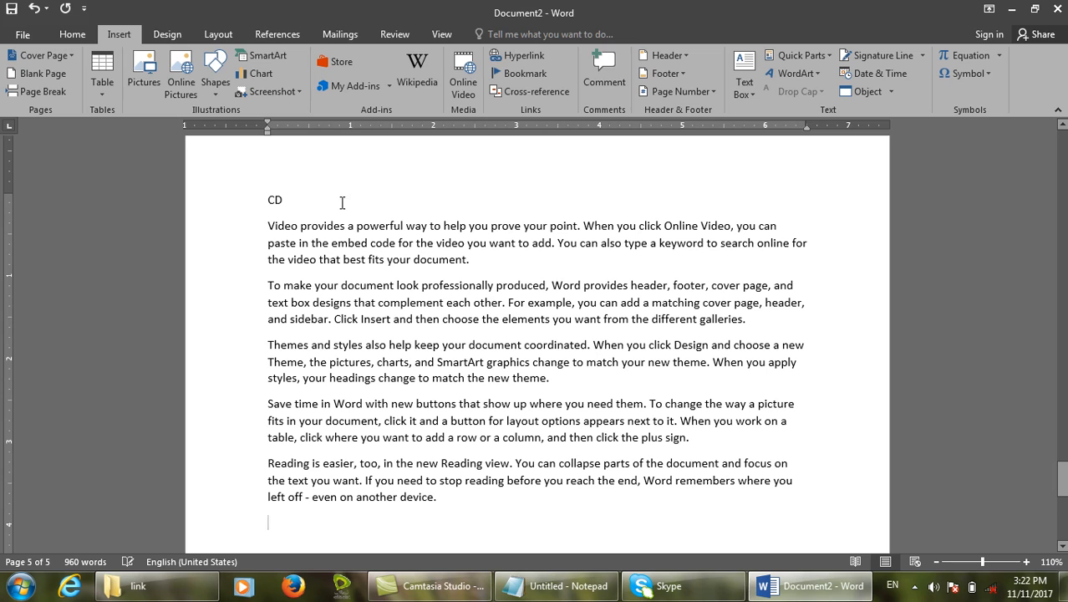
click(252, 202)
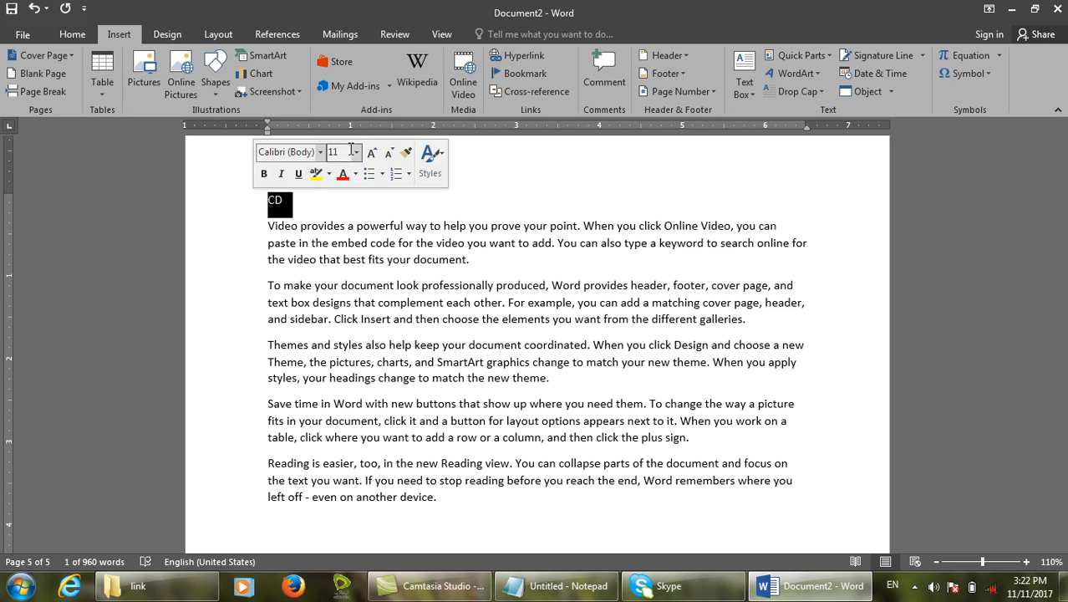
click(529, 186)
click(513, 91)
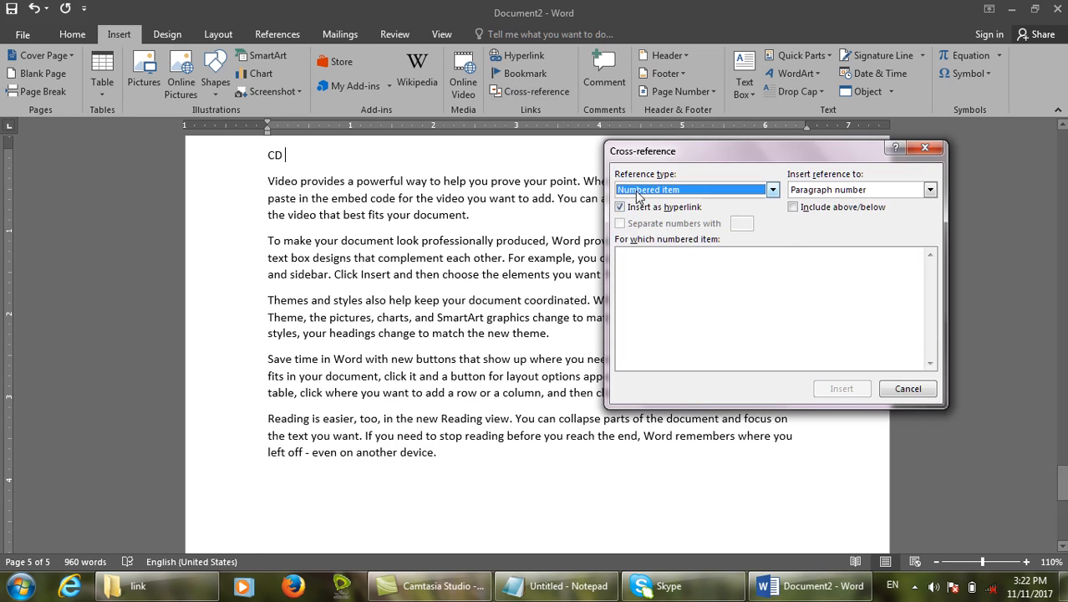
click(620, 190)
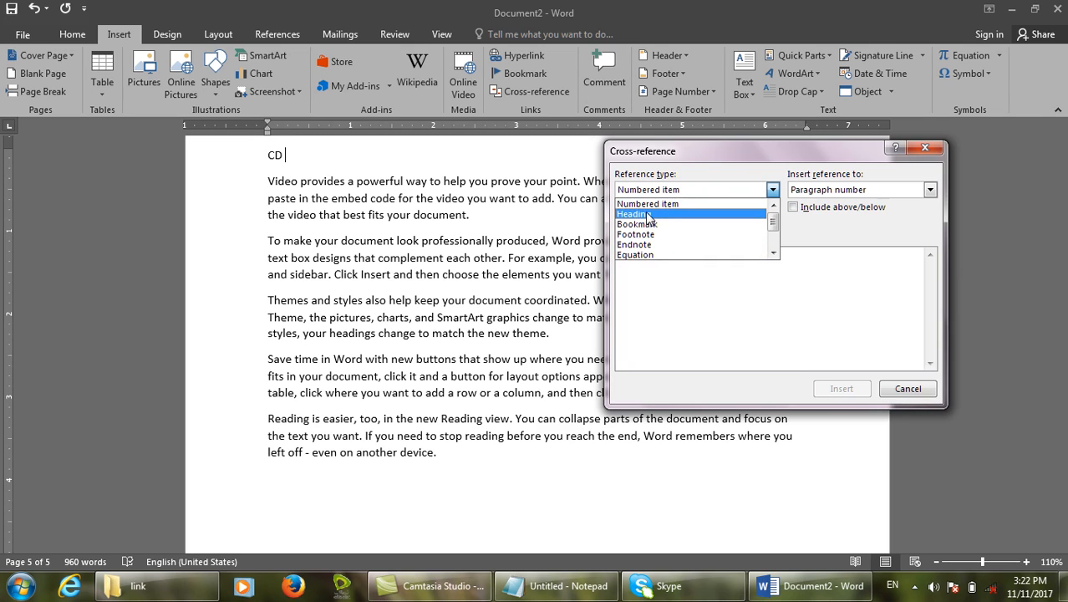
click(927, 389)
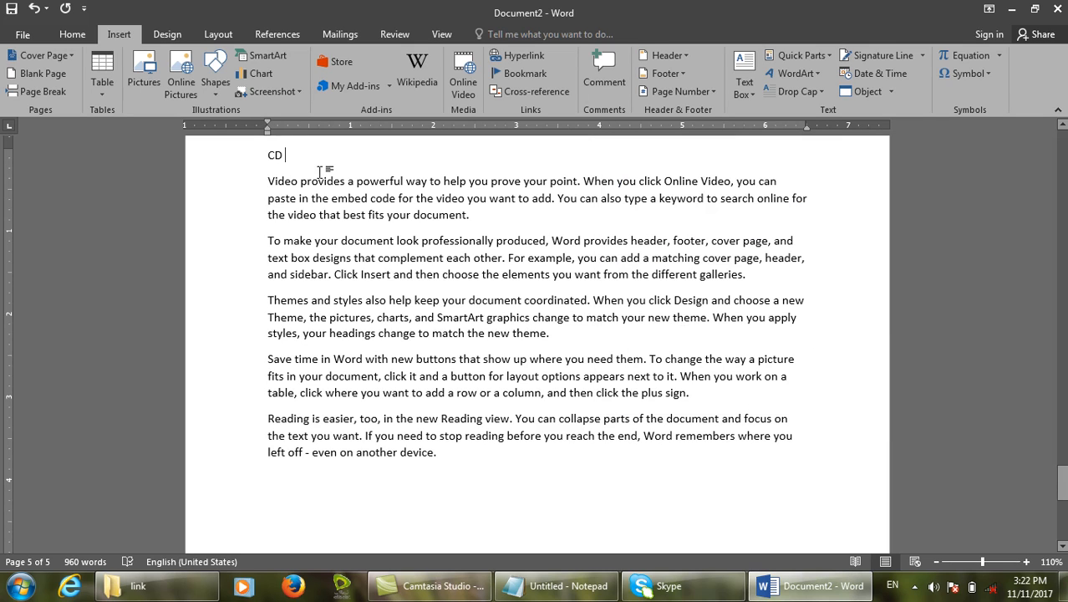
Apply Heading 1 (Ctrl+Alt+1) to the CD, Keyboard and Mouse titles, then return to page 1's top.
double_click(270, 166)
key(ctrl+alt+1)
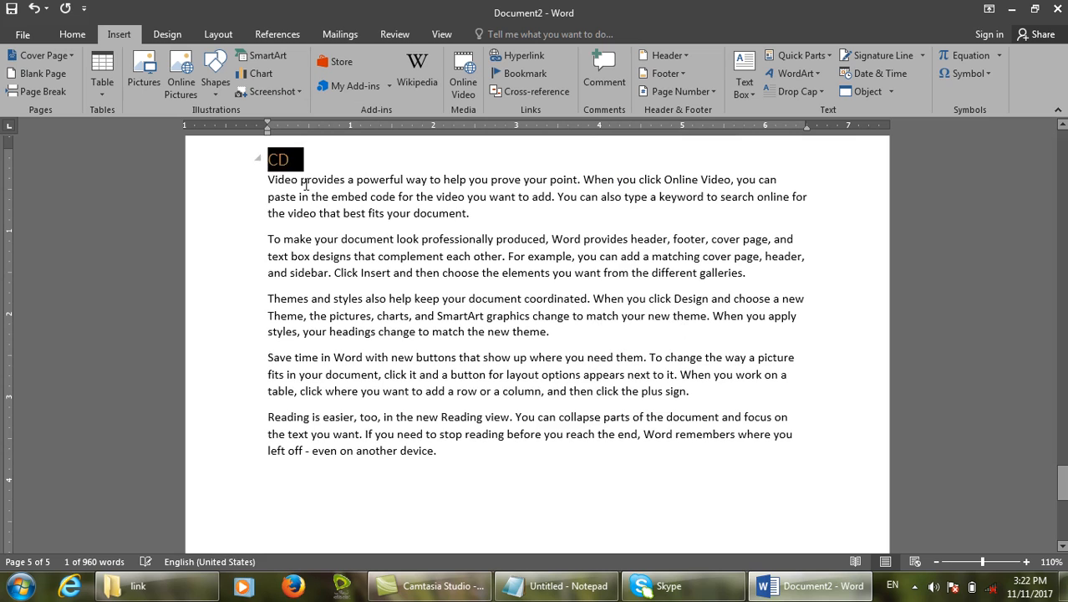
scroll(323, 210, up, 6)
scroll(323, 210, up, 6)
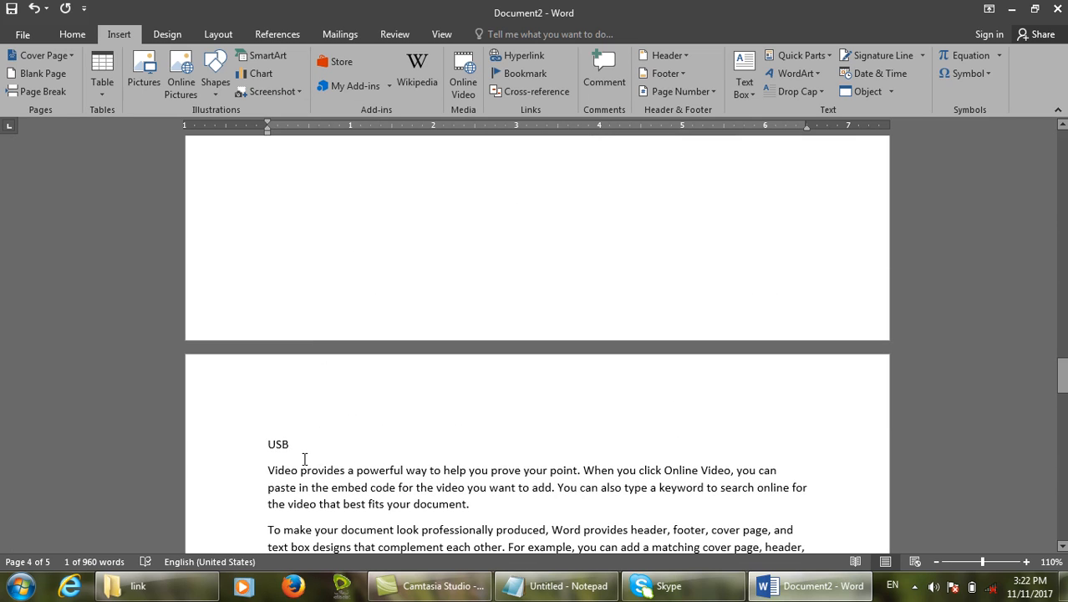
click(231, 441)
click(305, 399)
scroll(325, 372, up, 15)
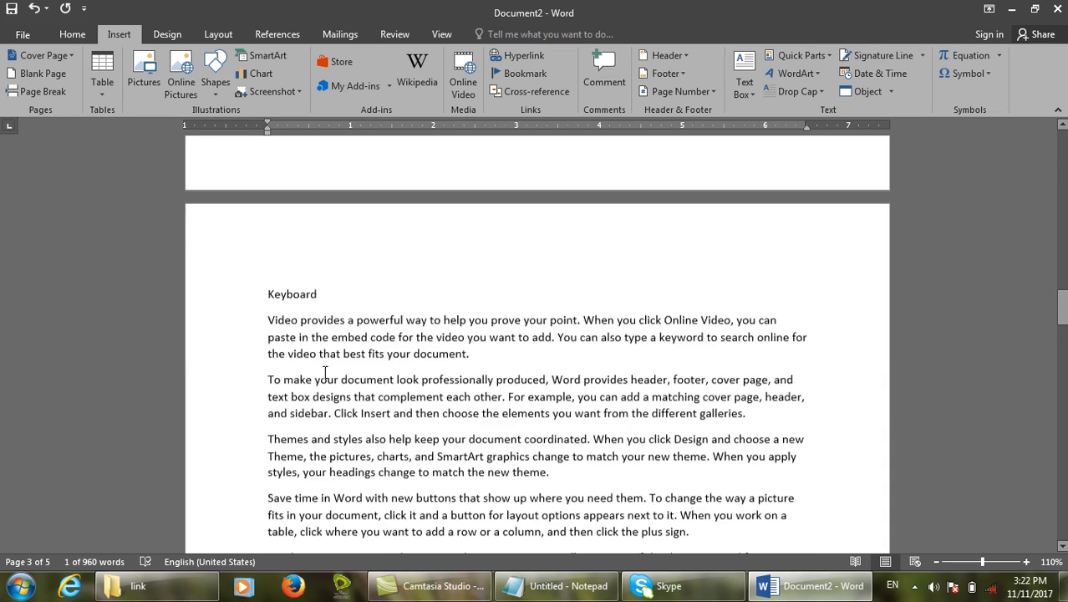
click(192, 327)
key(ctrl+alt+1)
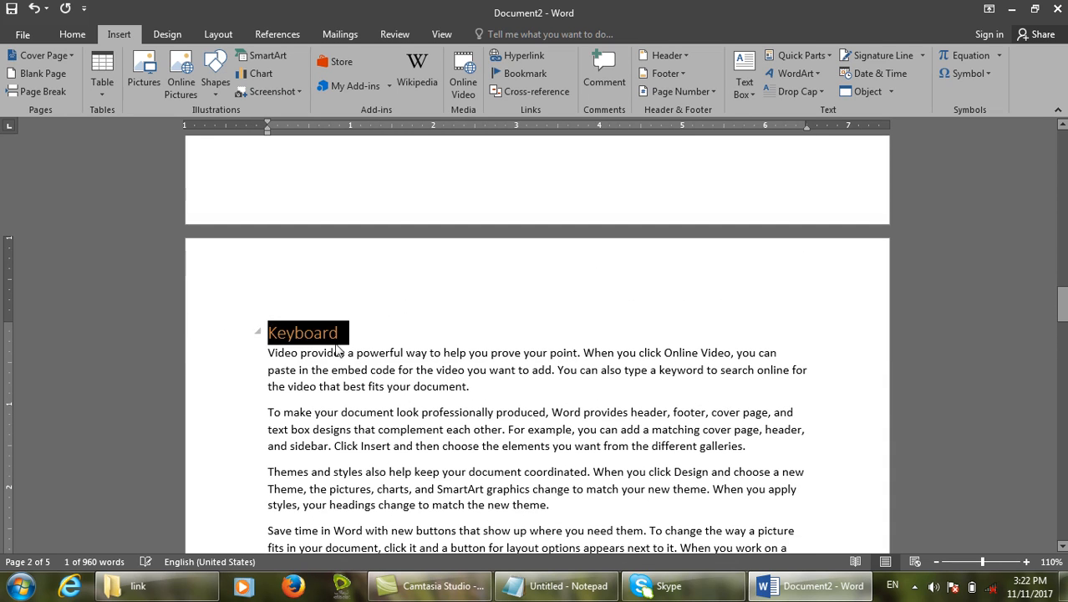
scroll(338, 351, up, 10)
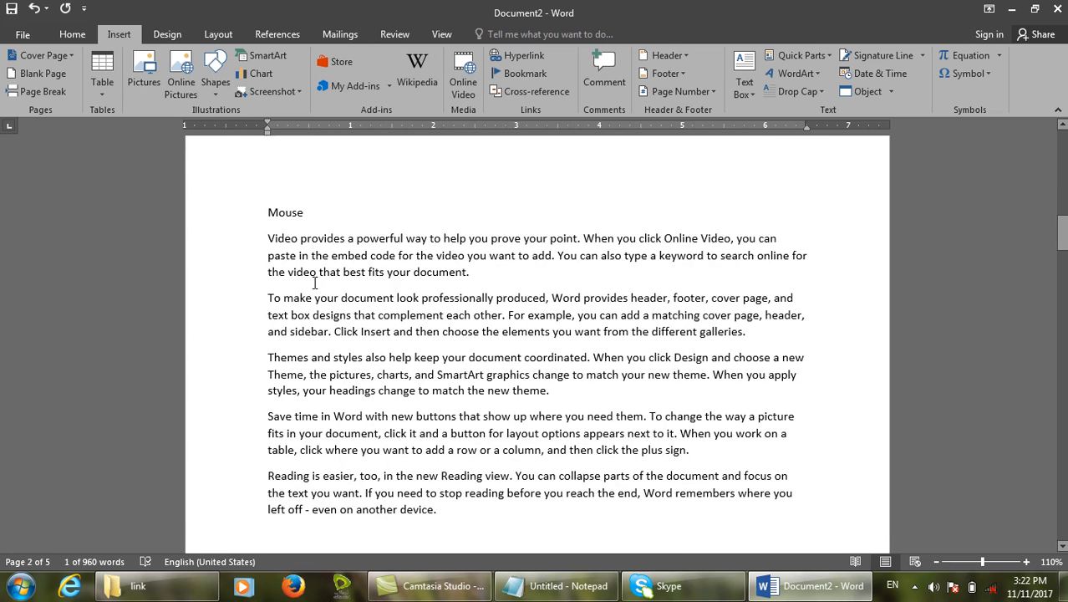
click(219, 215)
key(ctrl+alt+1)
scroll(358, 217, up, 12)
click(295, 241)
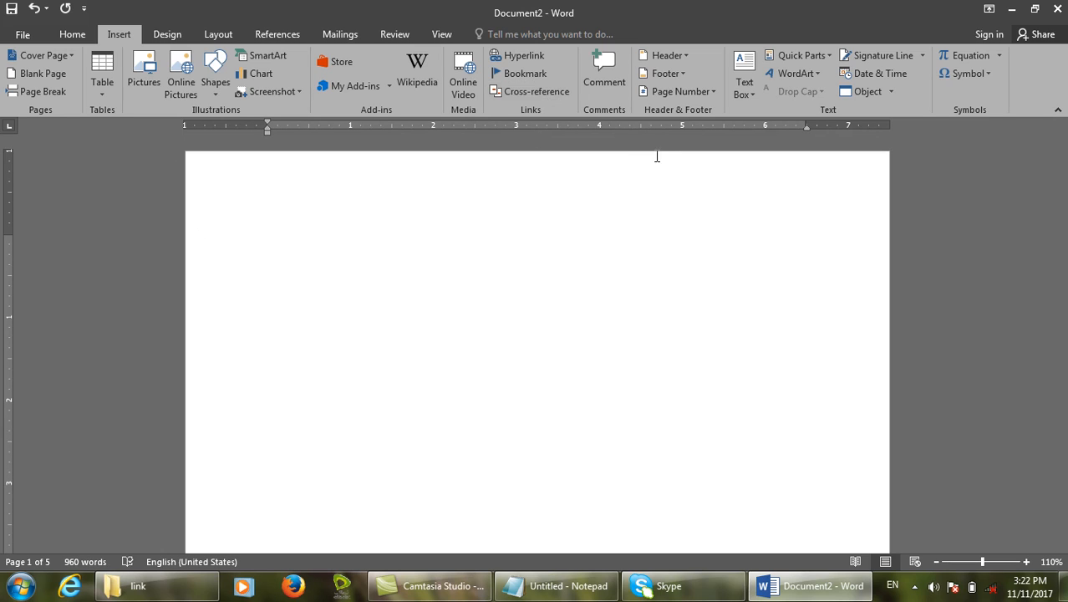
Check the Cross-reference and Hyperlink dialogs and close both without changes.
click(532, 92)
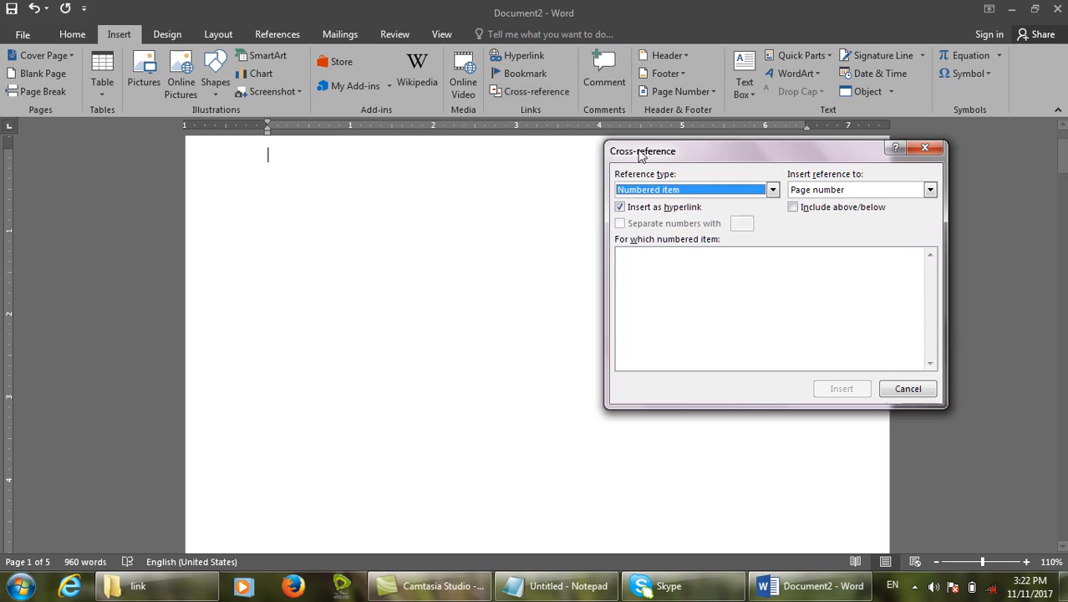
click(907, 390)
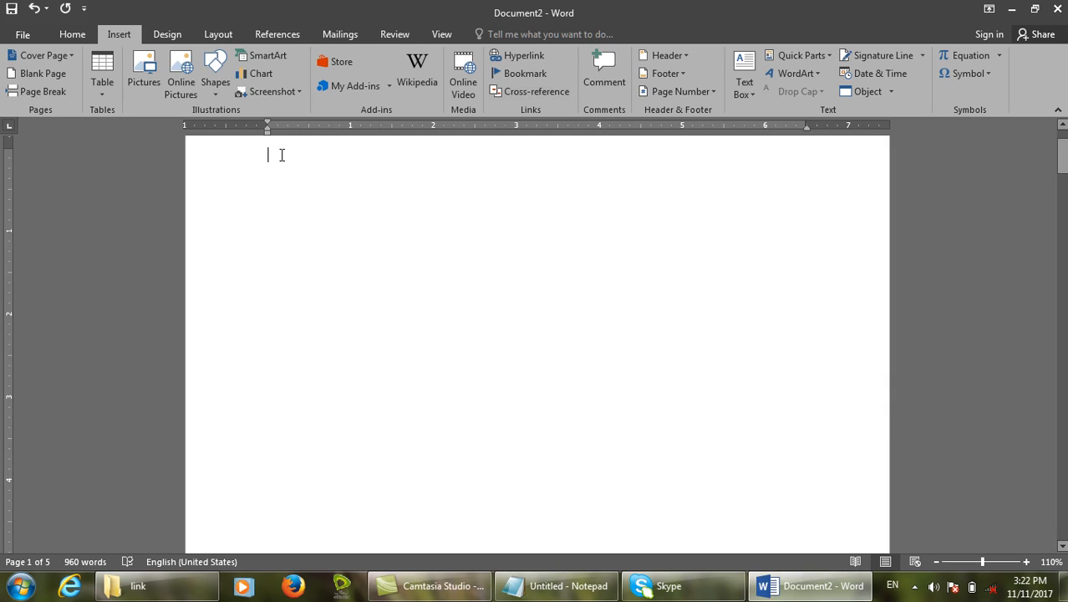
click(215, 35)
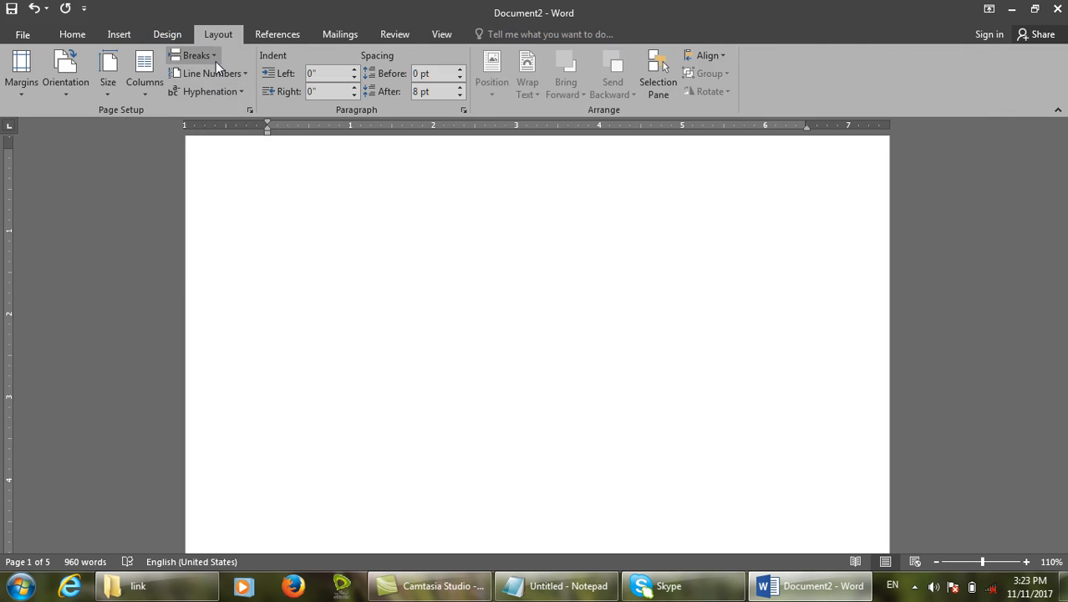
click(118, 34)
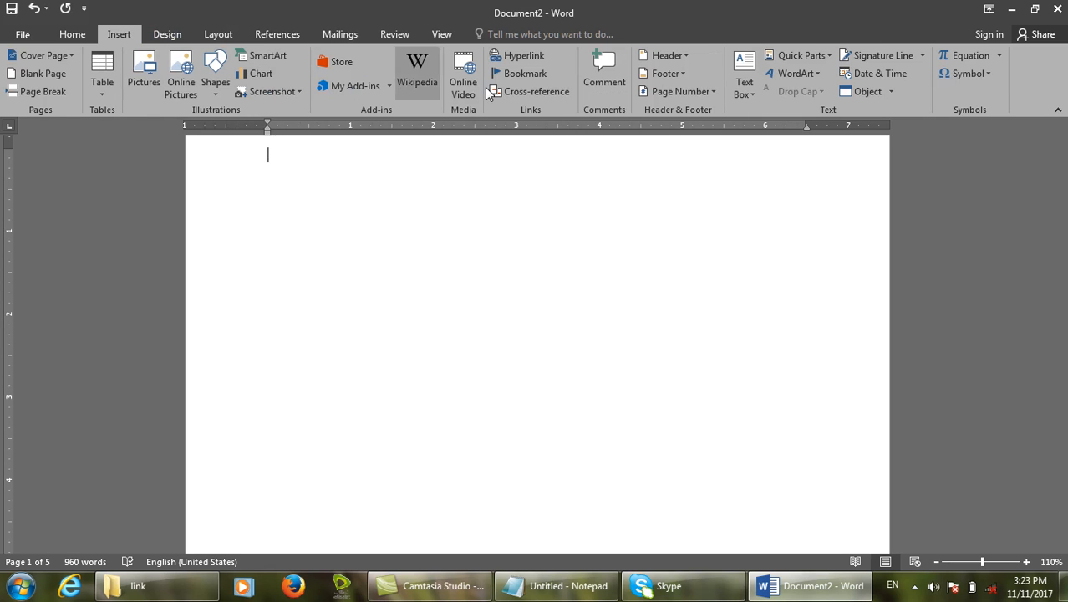
click(515, 58)
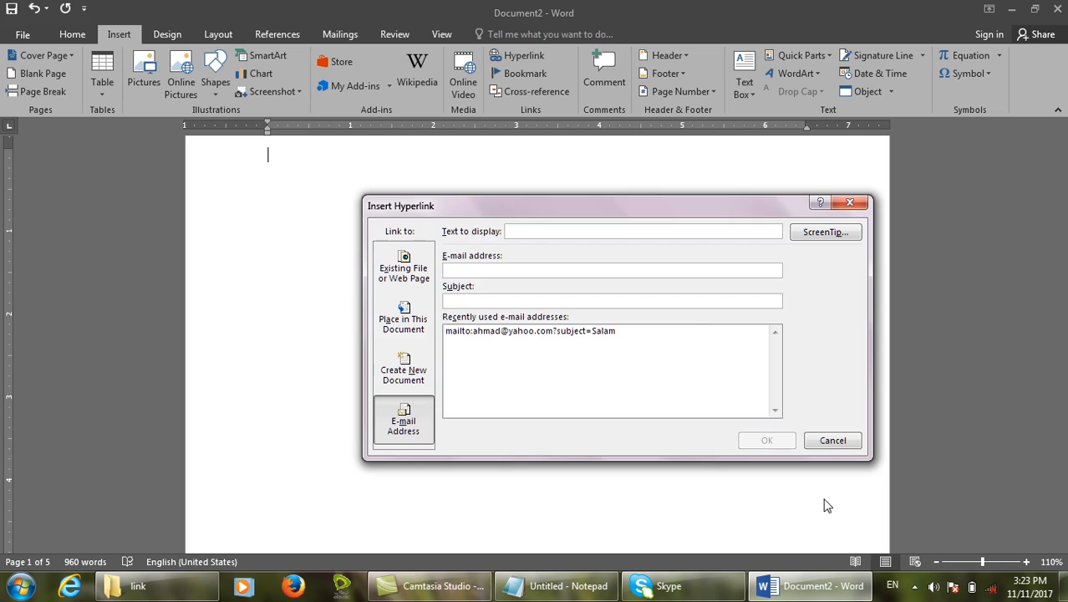
click(830, 439)
In Cross-reference, set the reference type to Heading and pick Mouse as the target.
click(533, 91)
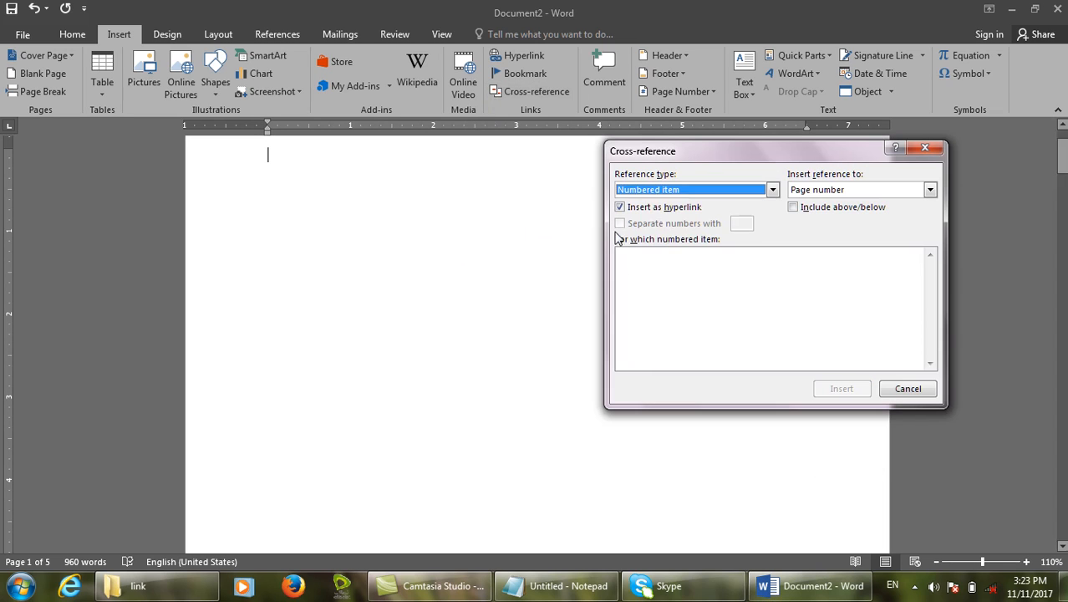
click(657, 191)
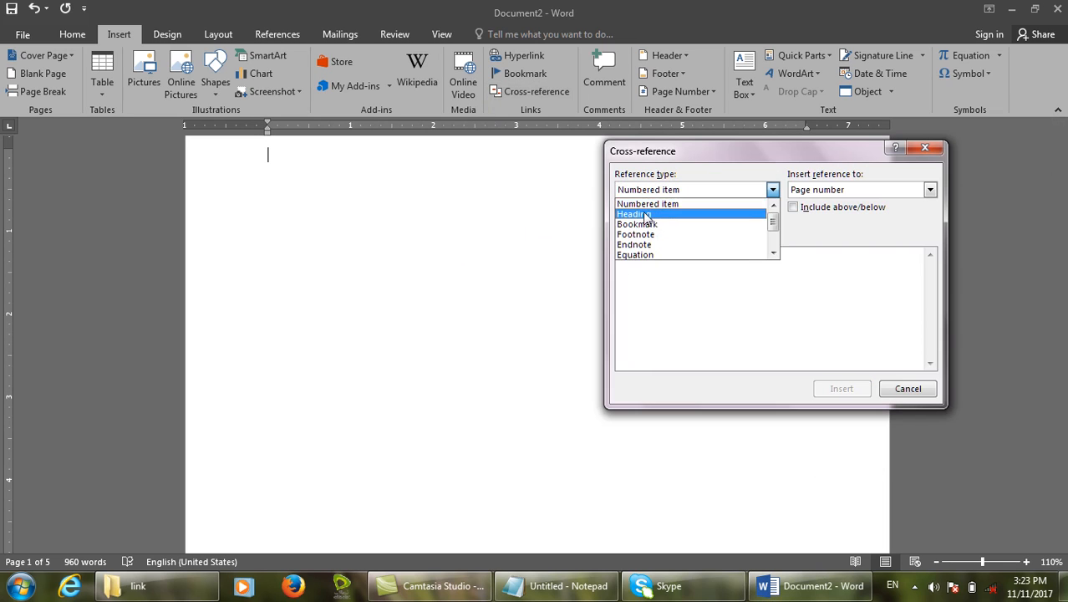
click(649, 223)
click(660, 190)
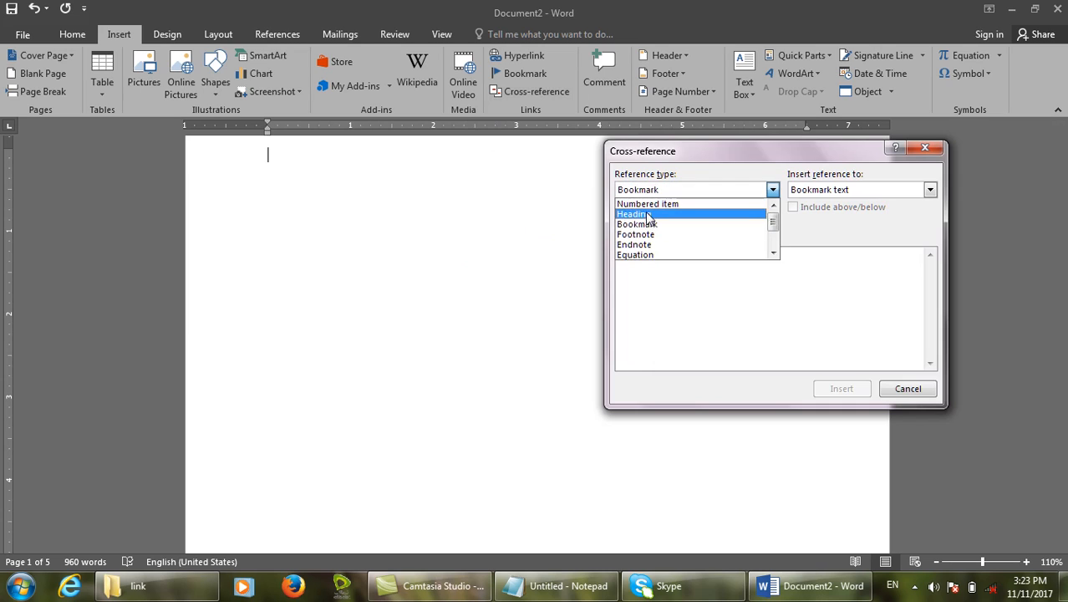
click(651, 214)
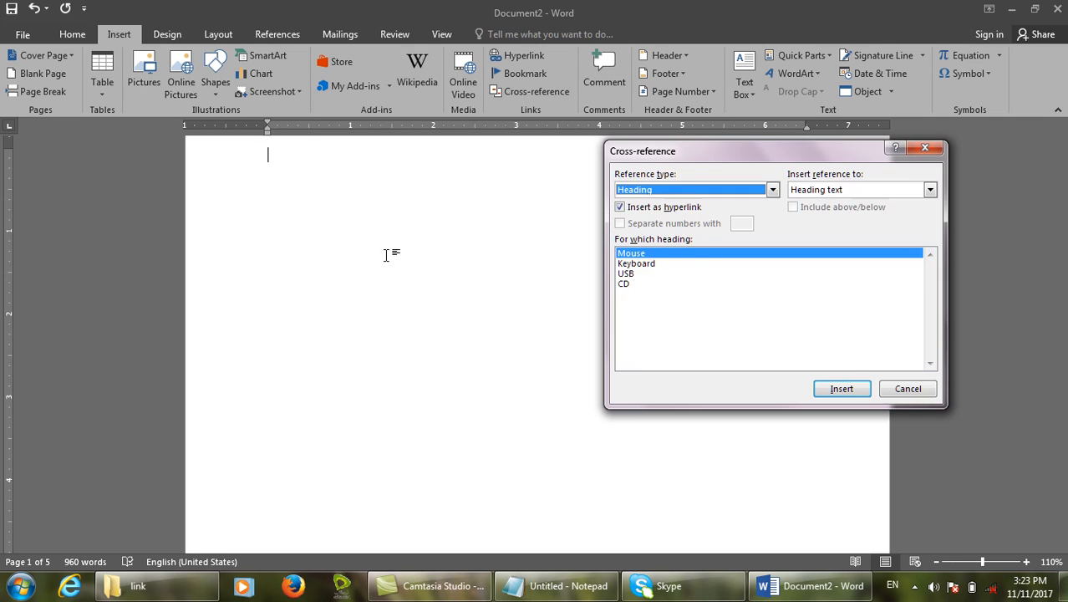
click(691, 254)
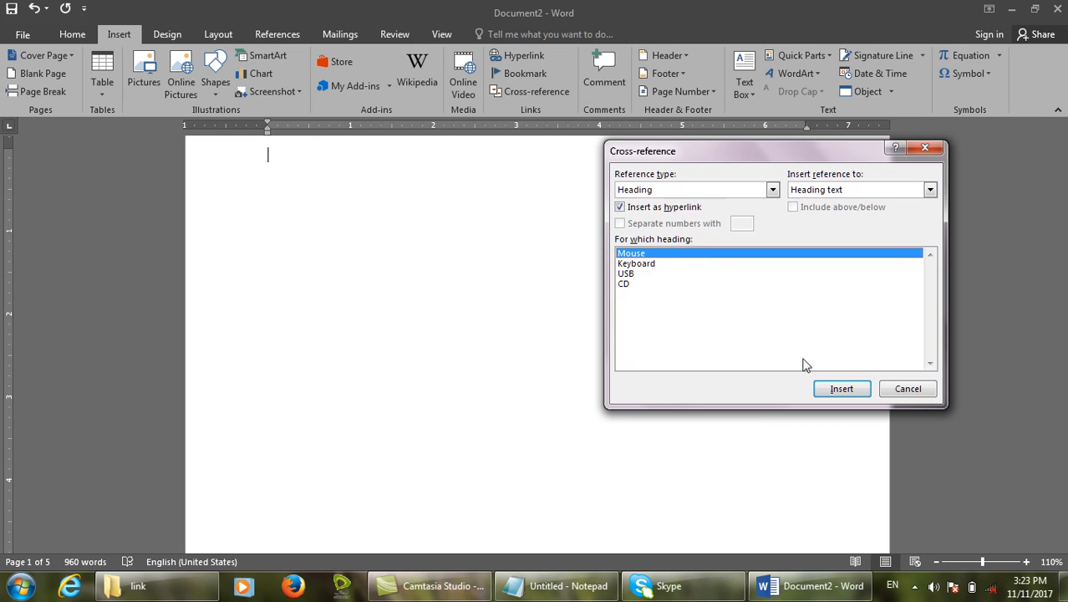
Insert heading-text cross-references to Mouse and Keyboard on separate lines.
click(836, 389)
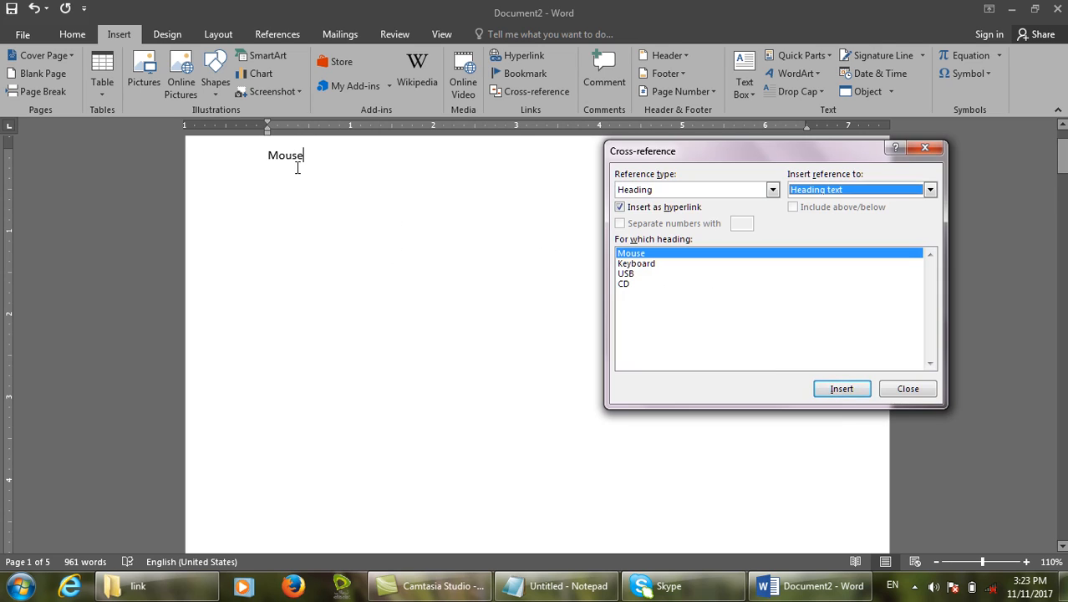
double_click(328, 170)
click(328, 173)
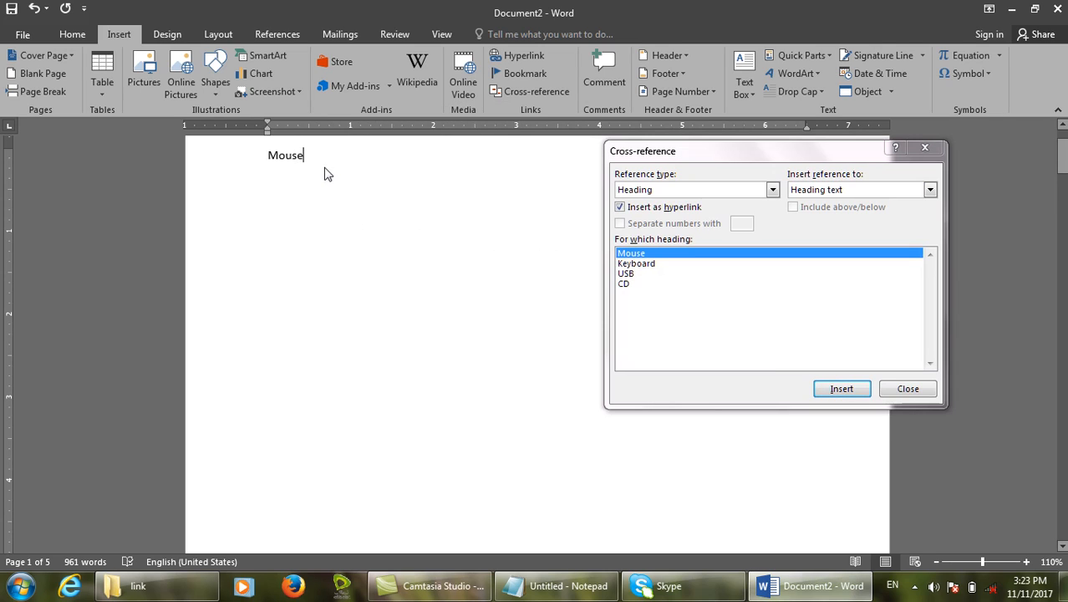
key(Return)
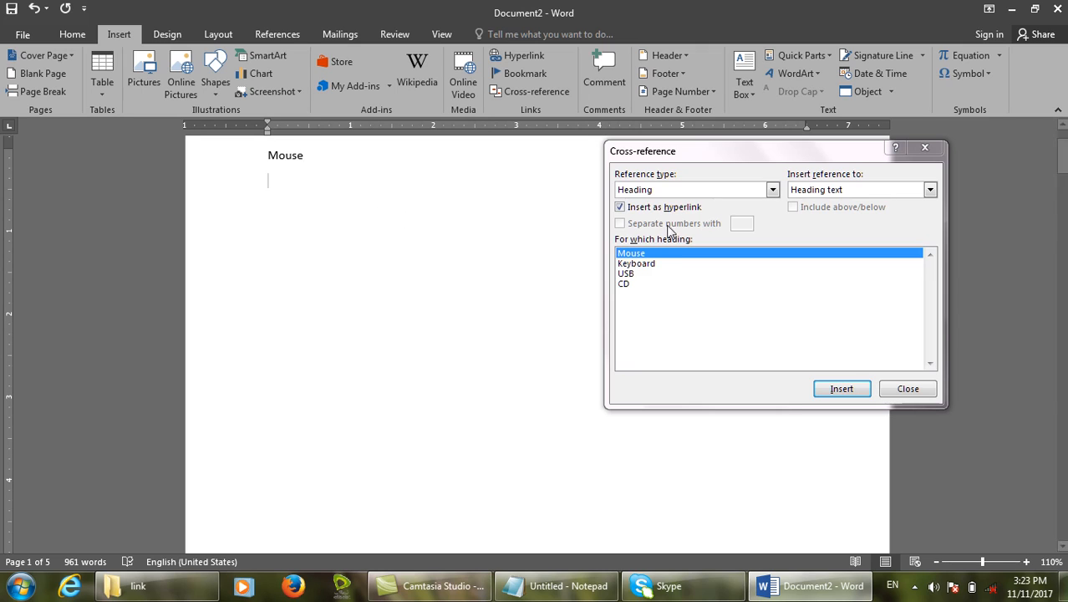
click(644, 265)
click(842, 388)
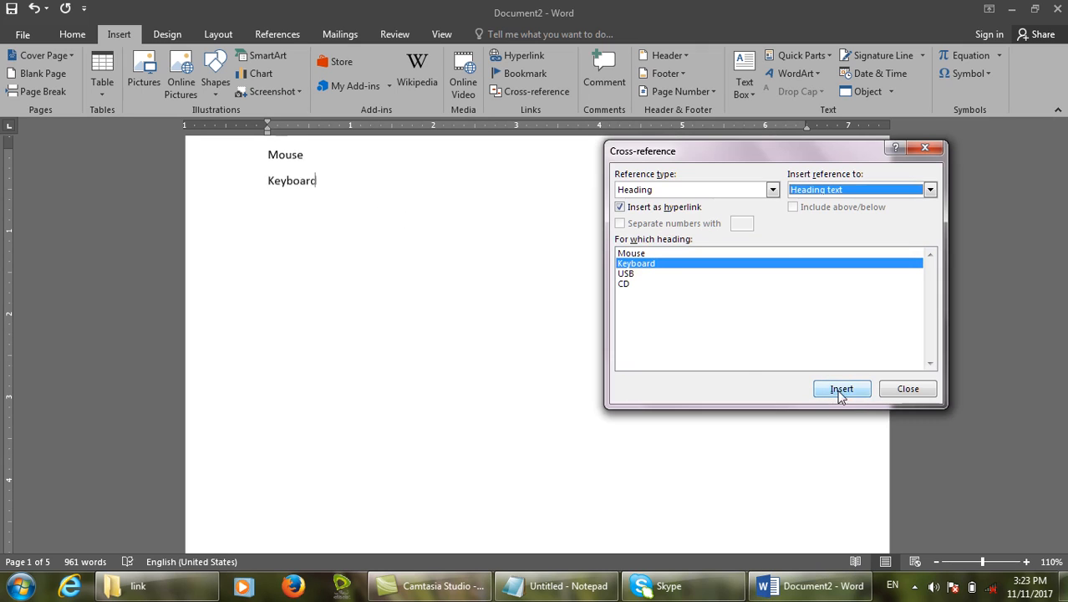
click(376, 158)
key(Return)
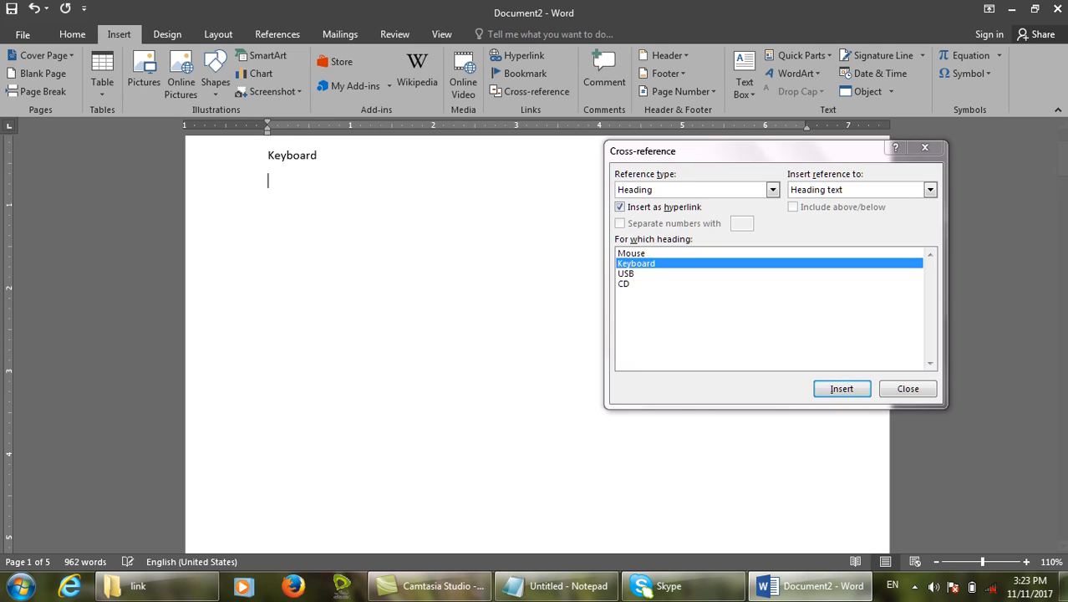
Add USB and CD references, remove the duplicate USB, and follow the Mouse link to page 2.
click(632, 275)
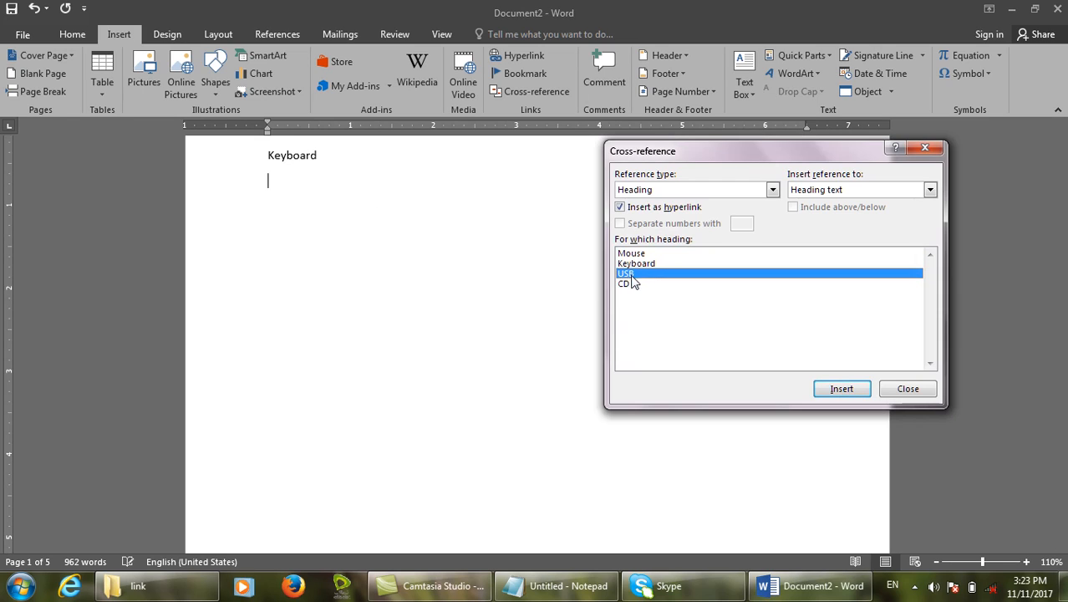
click(816, 391)
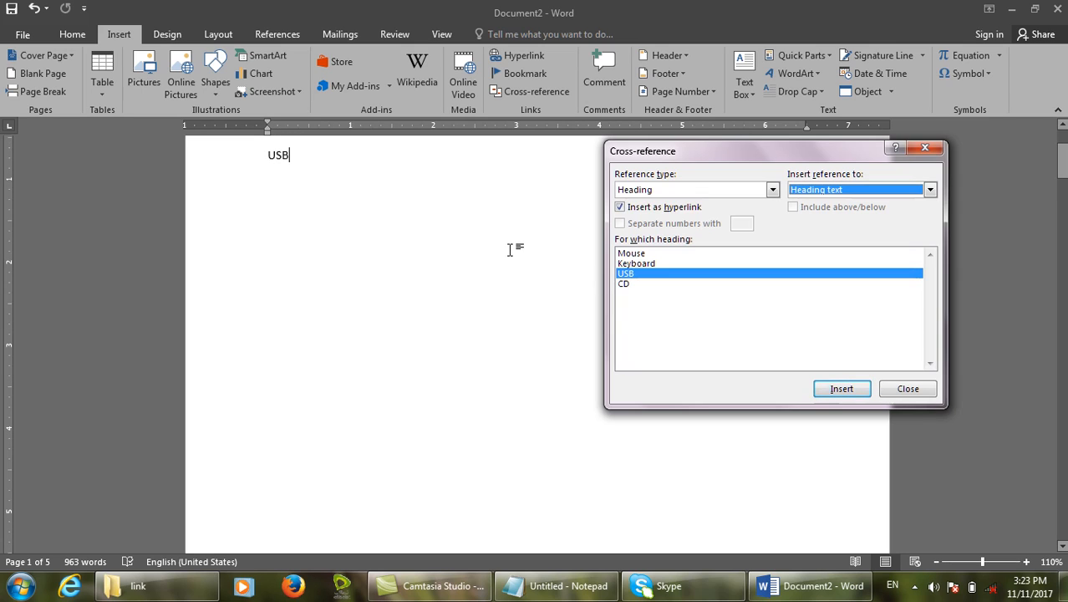
click(321, 153)
key(BackSpace)
key(BackSpace)
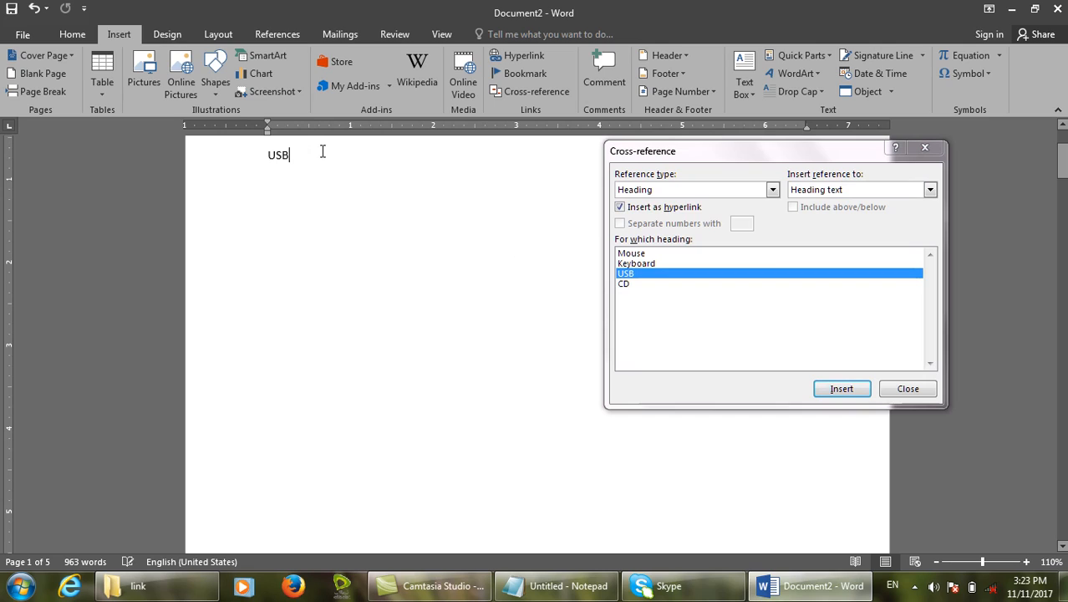
click(624, 283)
click(849, 389)
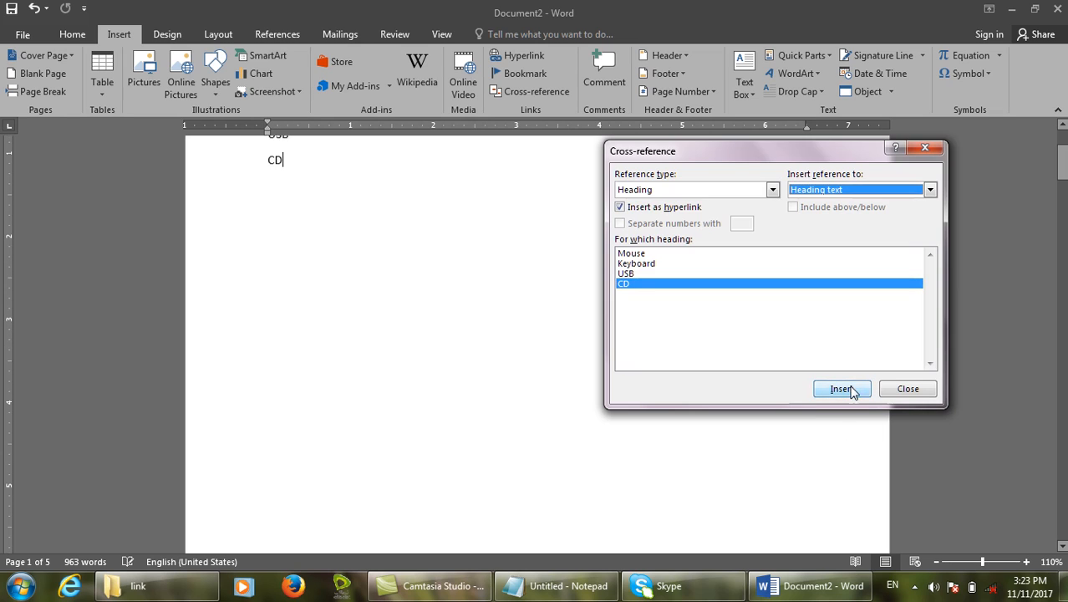
click(906, 388)
scroll(441, 355, up, 3)
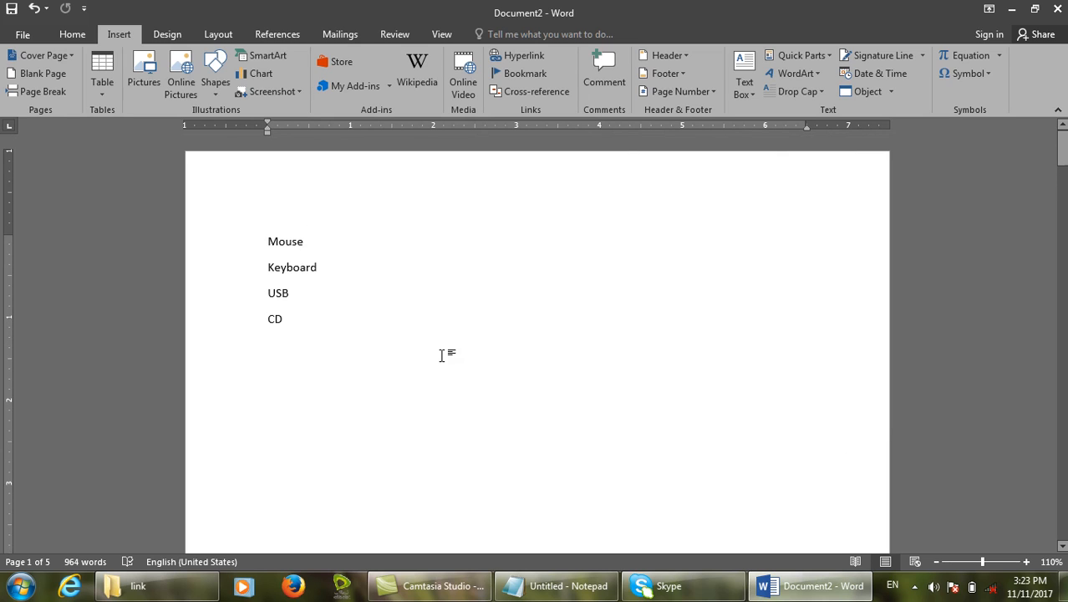
ctrl+click(286, 244)
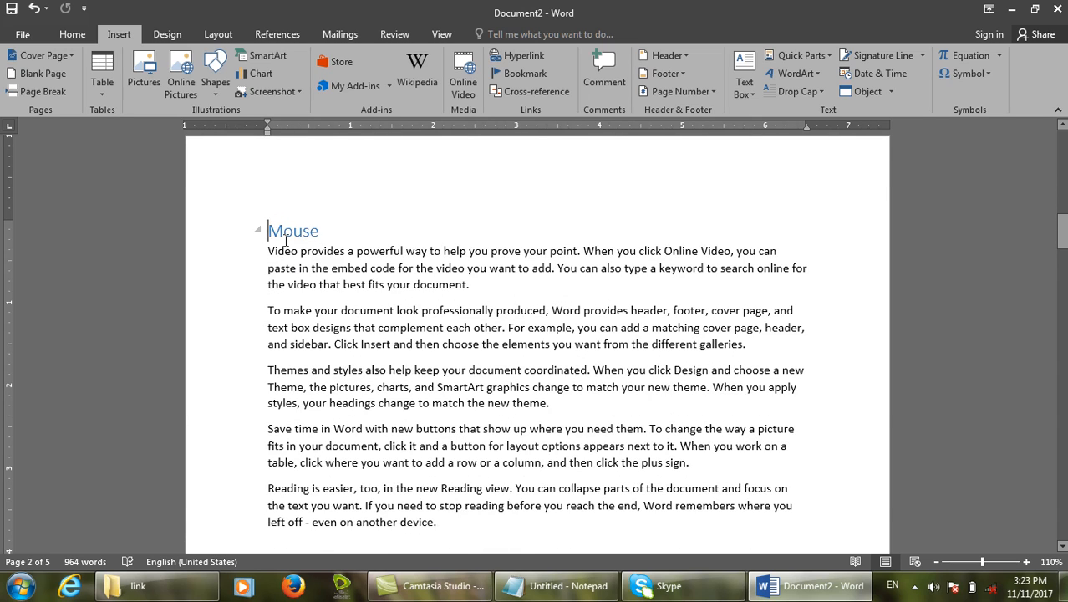
Follow the Keyboard reference to confirm it jumps to the Keyboard heading.
scroll(285, 241, up, 15)
scroll(289, 216, up, 3)
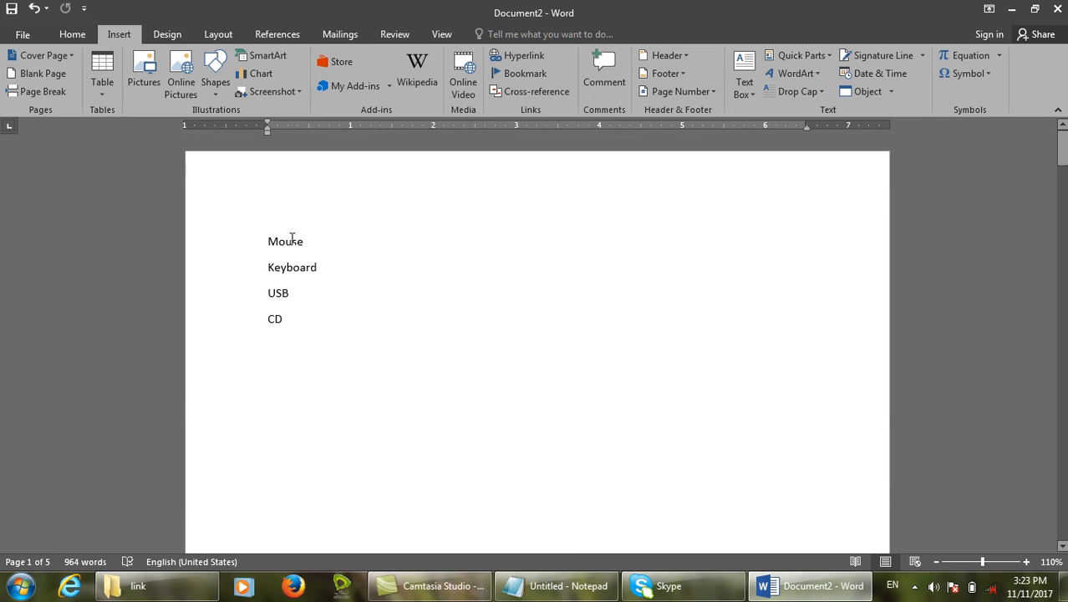
ctrl+click(297, 267)
scroll(296, 266, up, 5)
scroll(296, 266, down, 10)
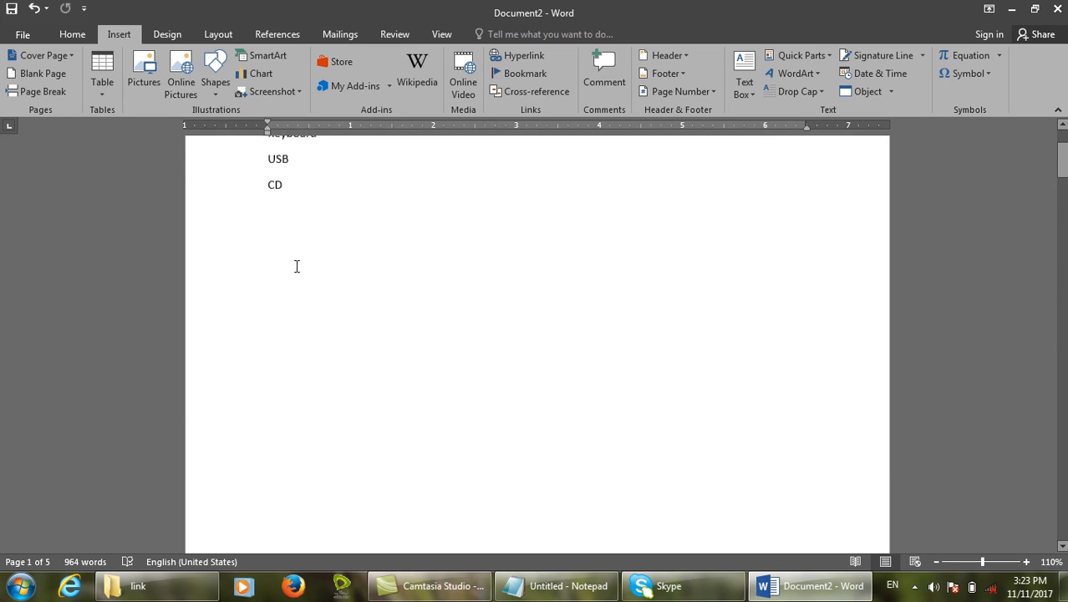
scroll(297, 266, up, 3)
Delete the four reference lines and reopen the Cross-reference dialog.
drag(335, 356, 208, 151)
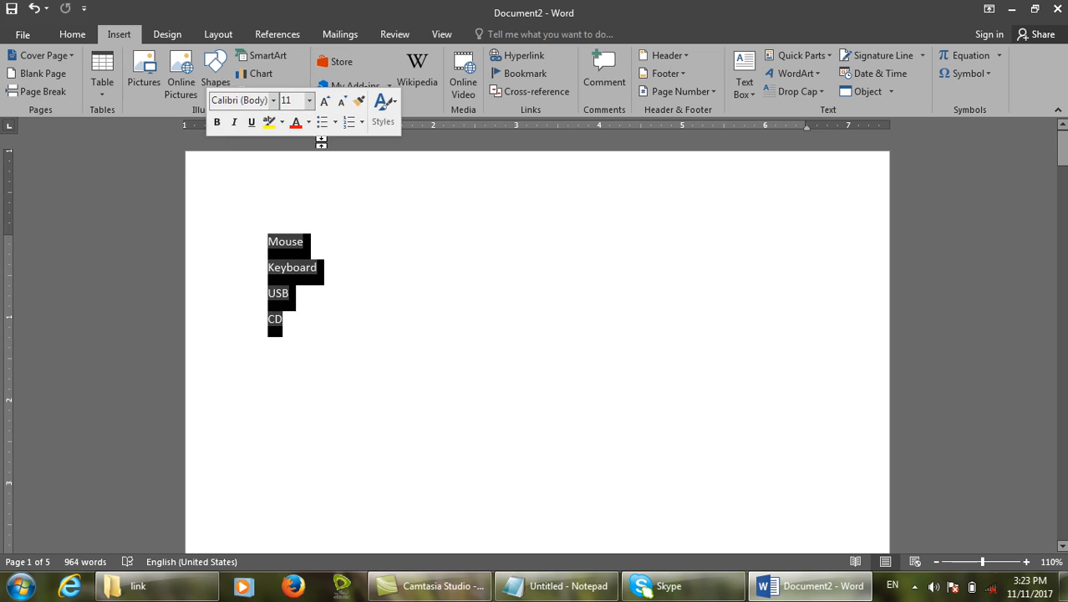
key(Delete)
click(535, 91)
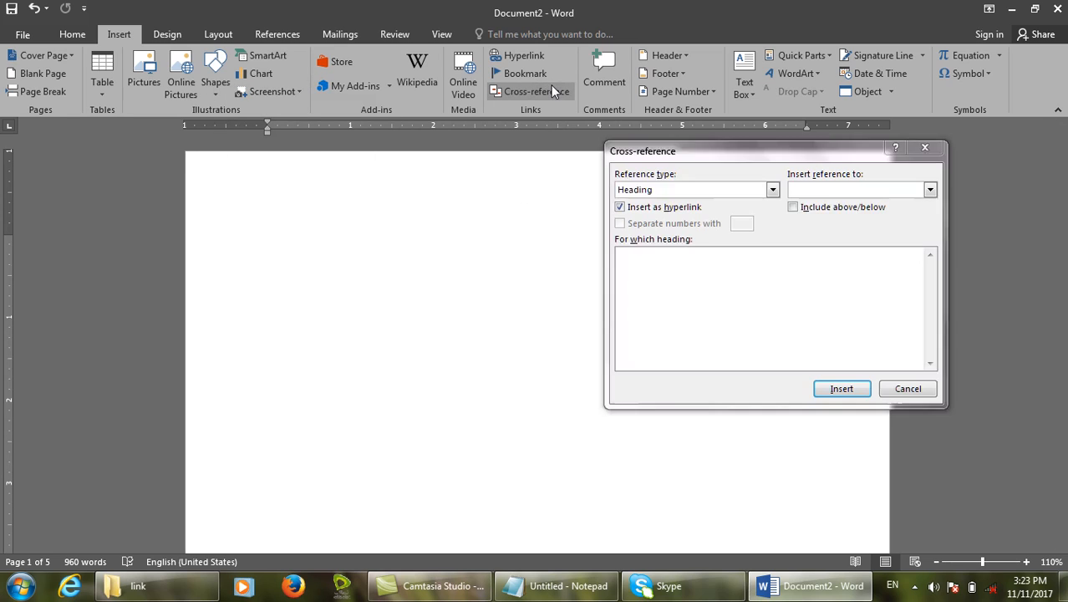
Keep the reference showing Heading text, cancel, then reopen Cross-reference from the References tab.
click(820, 191)
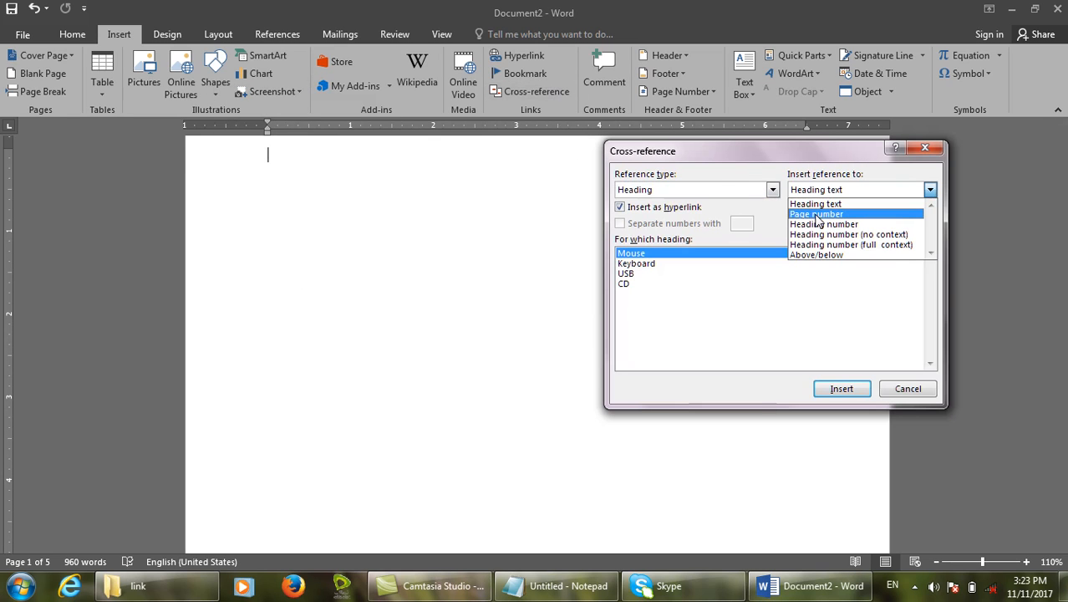
click(706, 187)
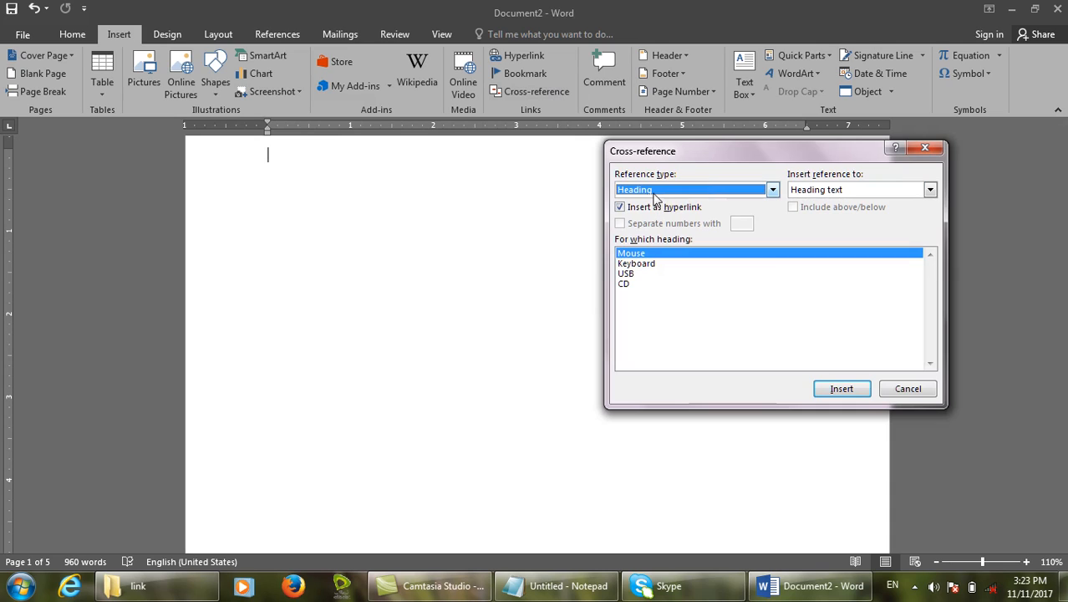
click(906, 388)
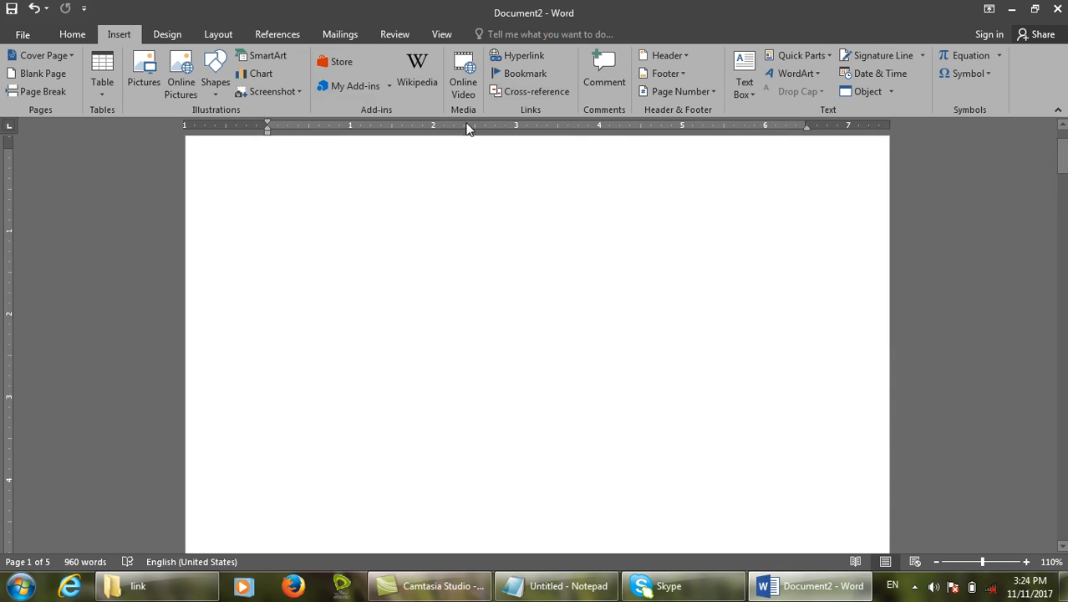
click(268, 33)
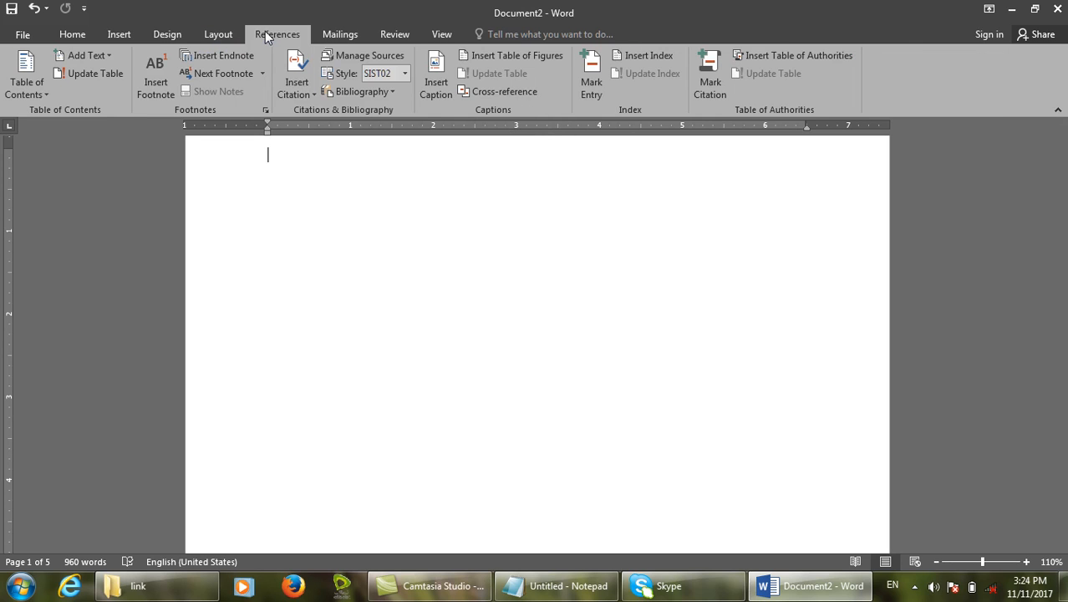
click(524, 92)
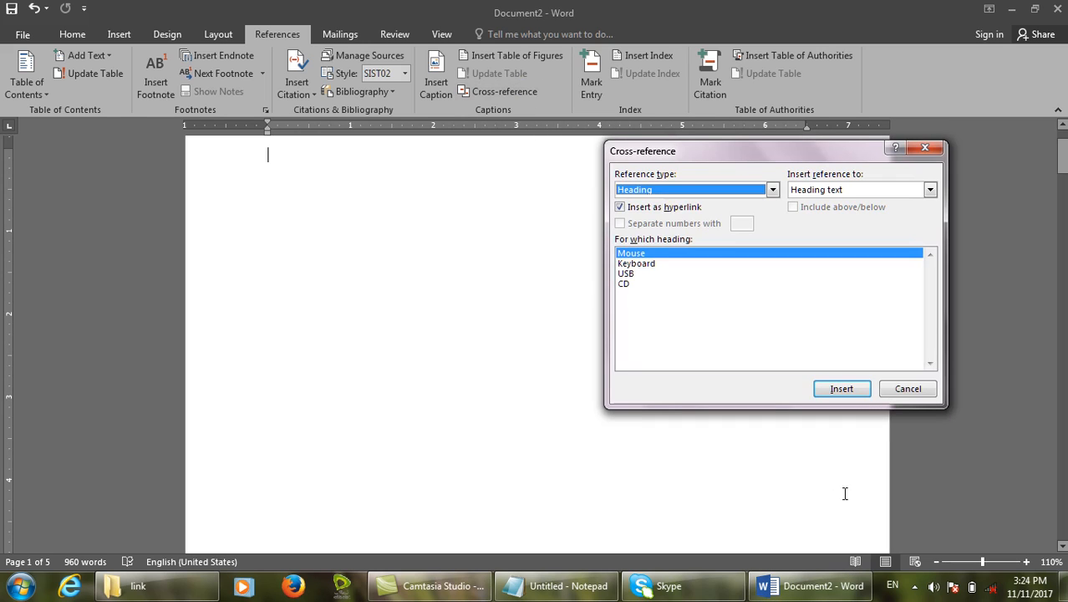
Cancel the cross-reference dialog, then insert a blank comment on the page-2 Mouse heading.
click(909, 391)
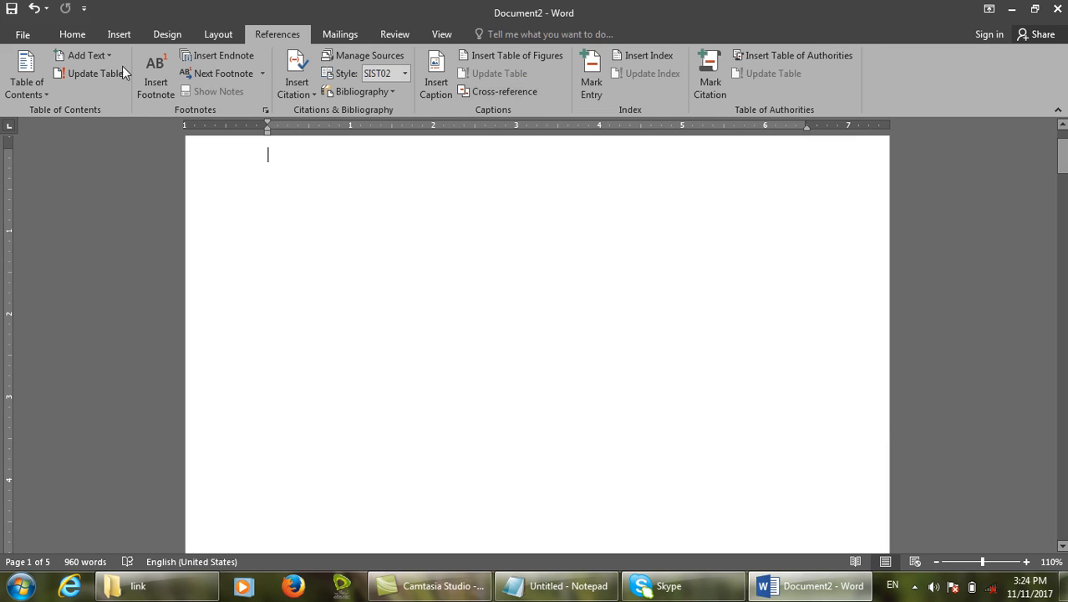
click(119, 34)
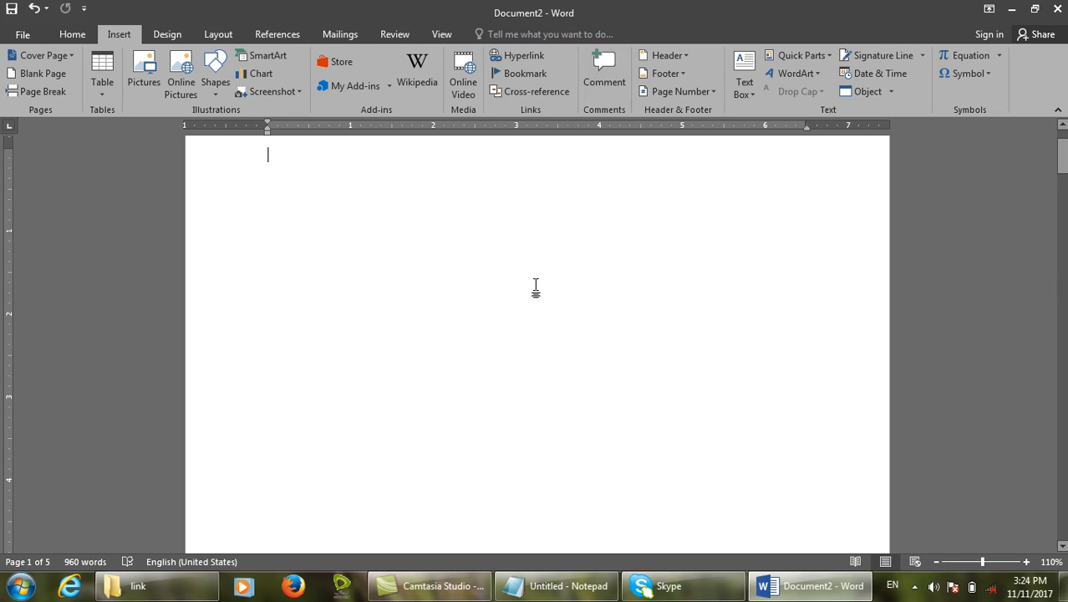
scroll(536, 287, down, 5)
drag(346, 274, 242, 278)
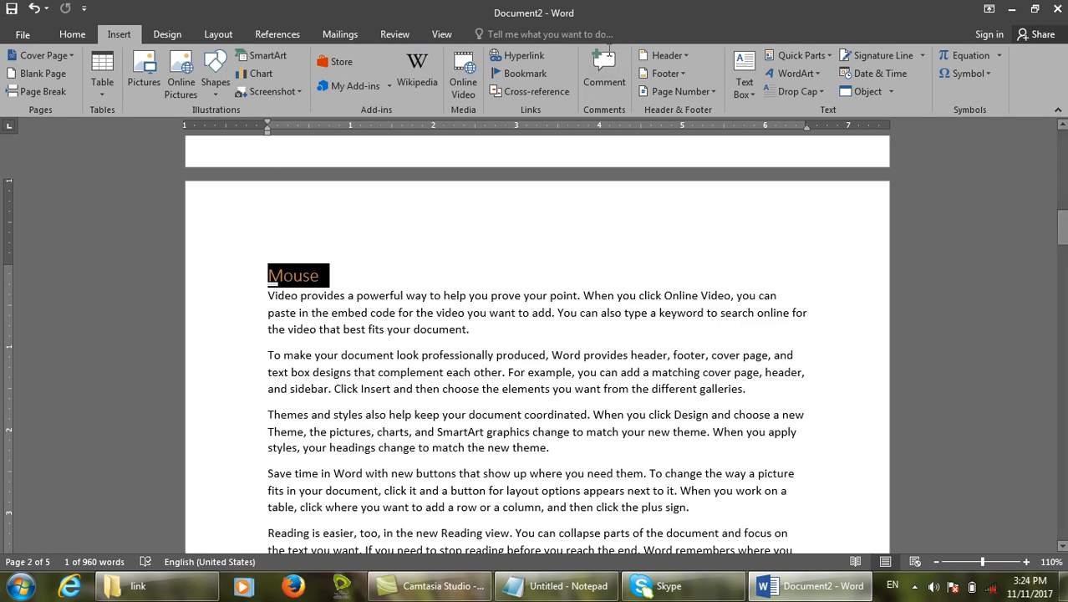
click(612, 84)
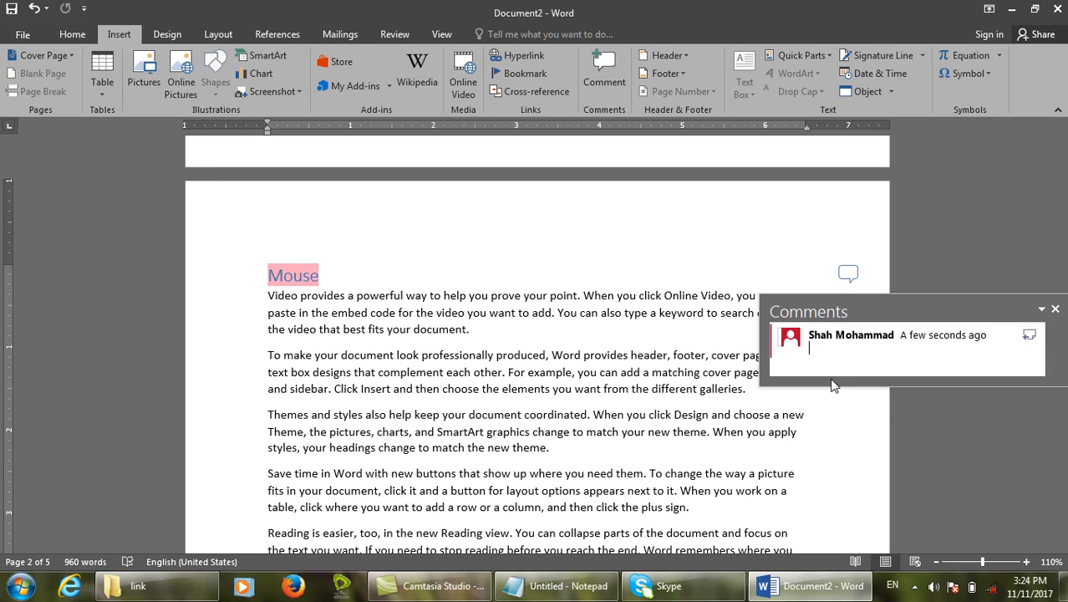
mouse_move(807, 323)
mouse_down()
mouse_move(908, 383)
mouse_move(894, 354)
mouse_move(903, 351)
mouse_up()
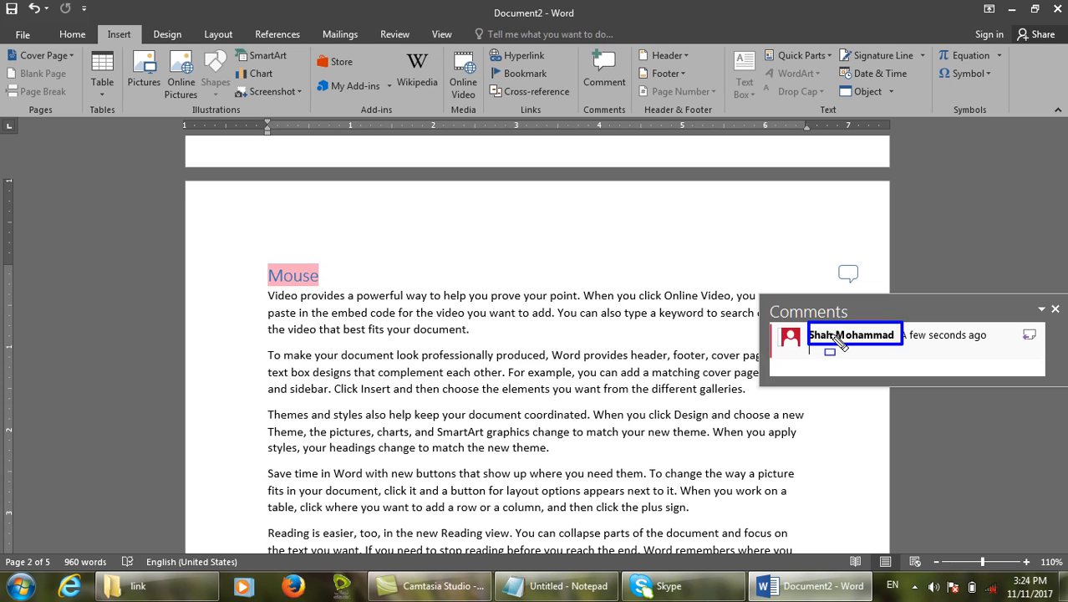
key(Escape)
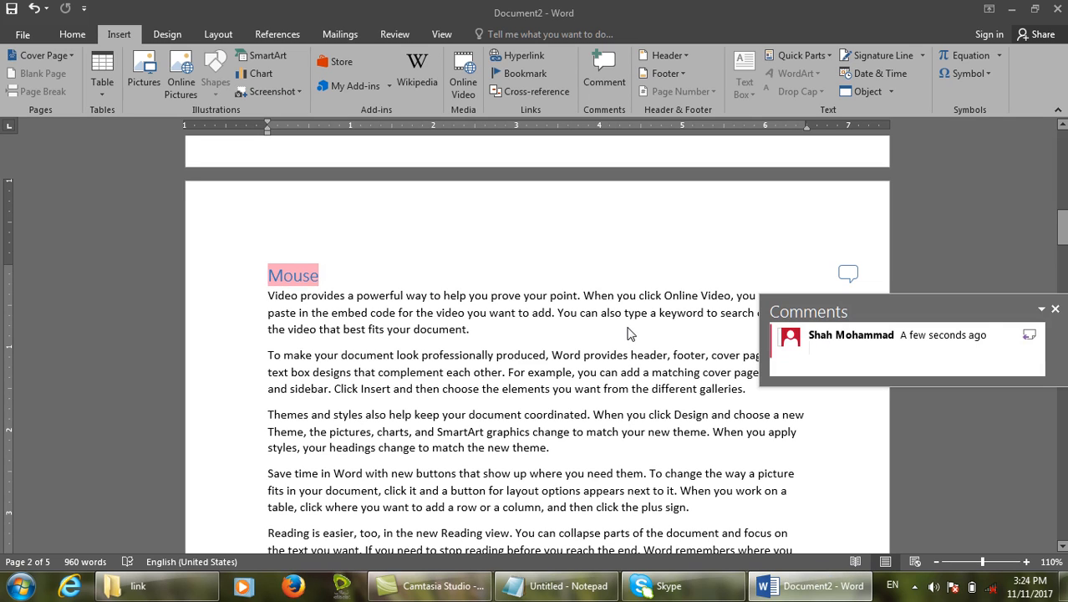
click(627, 327)
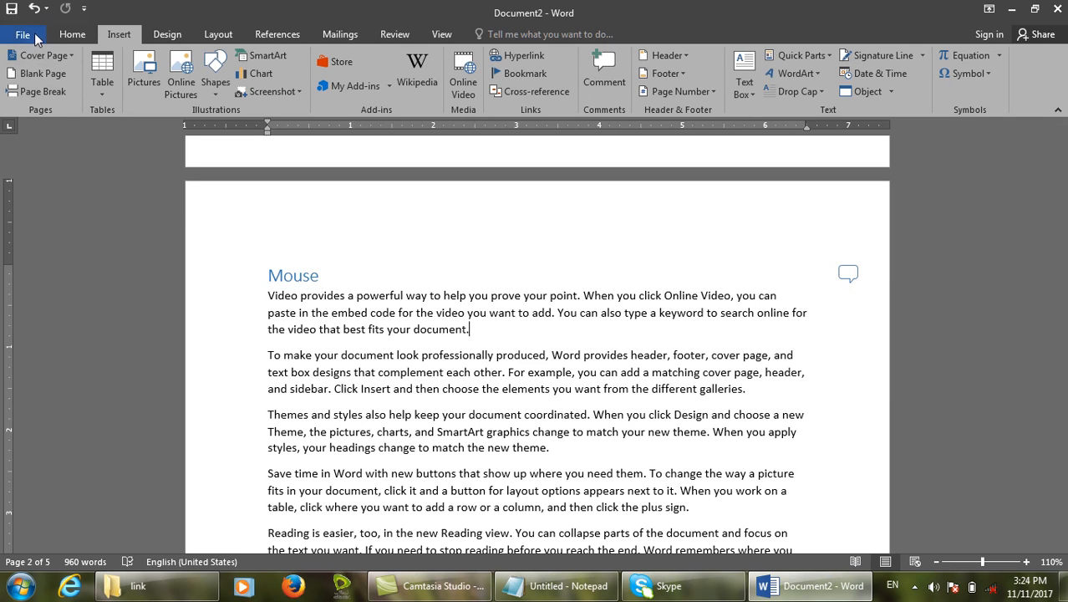
click(35, 36)
key(Escape)
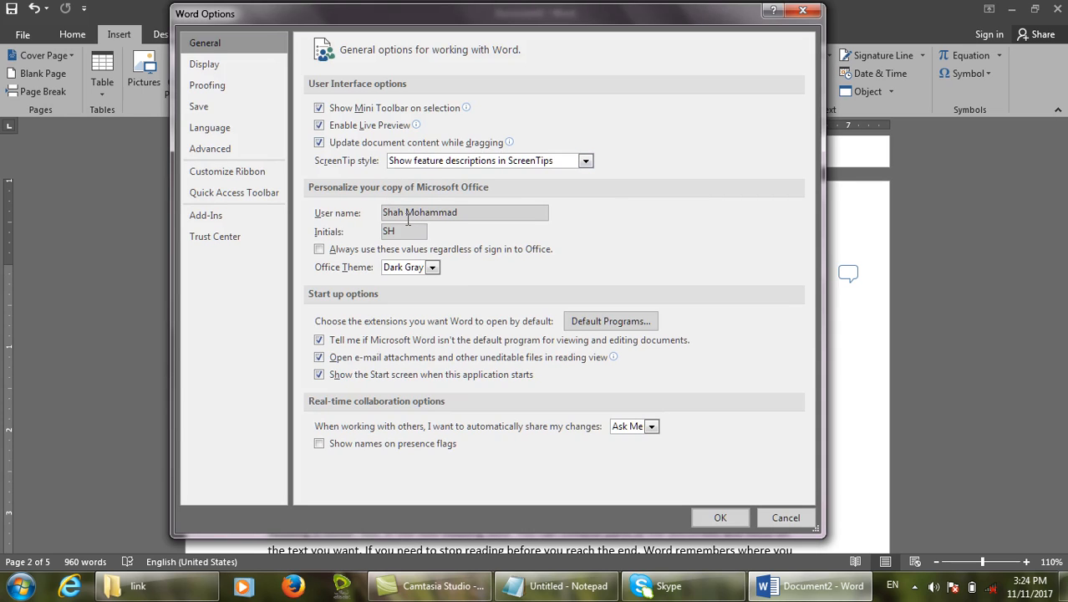
drag(466, 212, 284, 167)
click(787, 524)
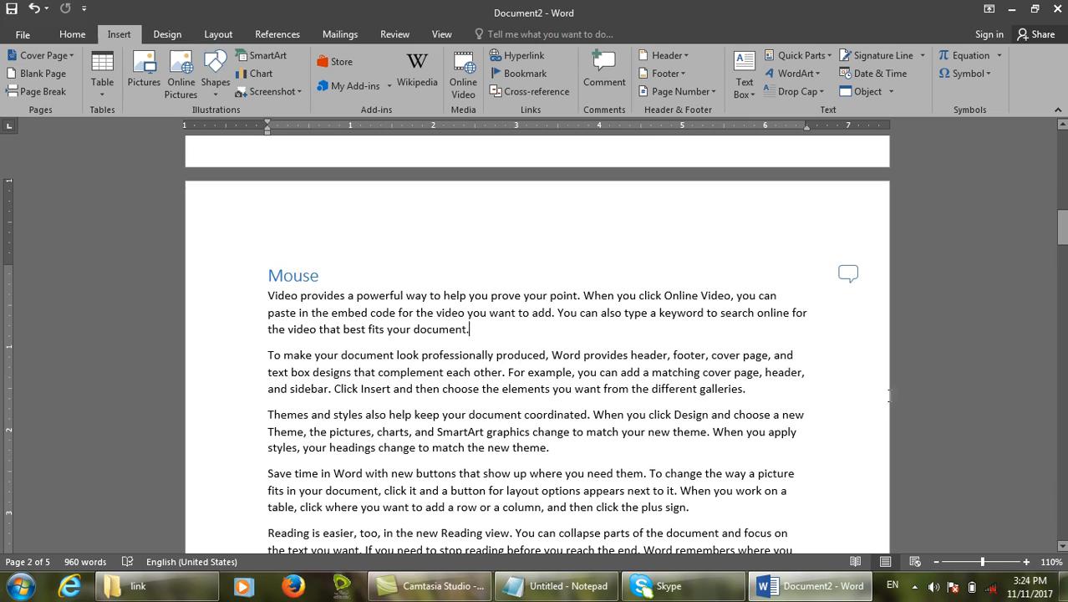
Type 'Mouse is an input device' into the Mouse heading's comment.
click(849, 274)
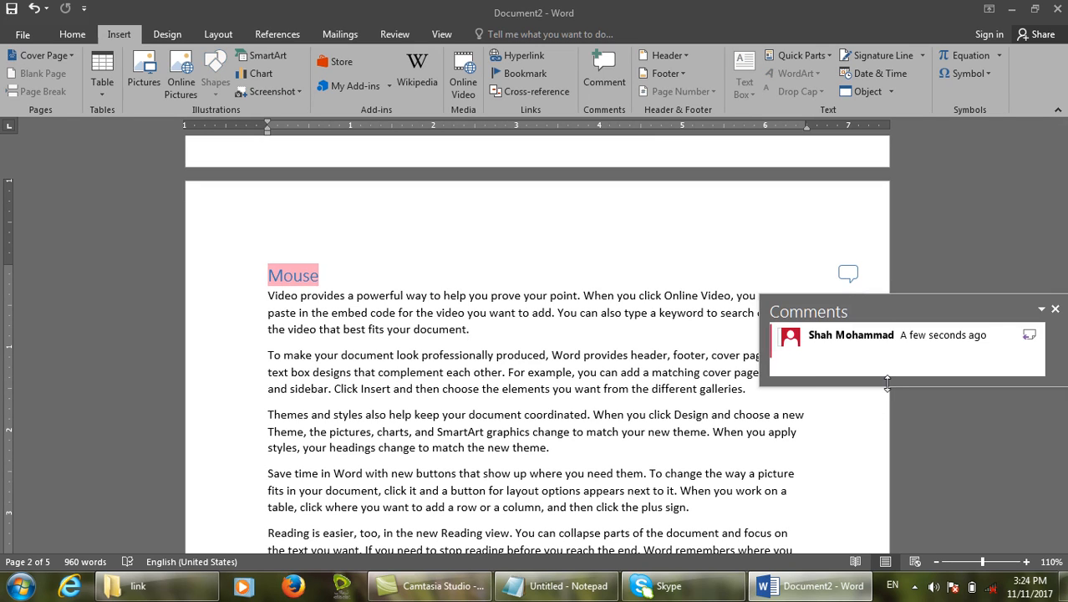
text(Mouse is an input device)
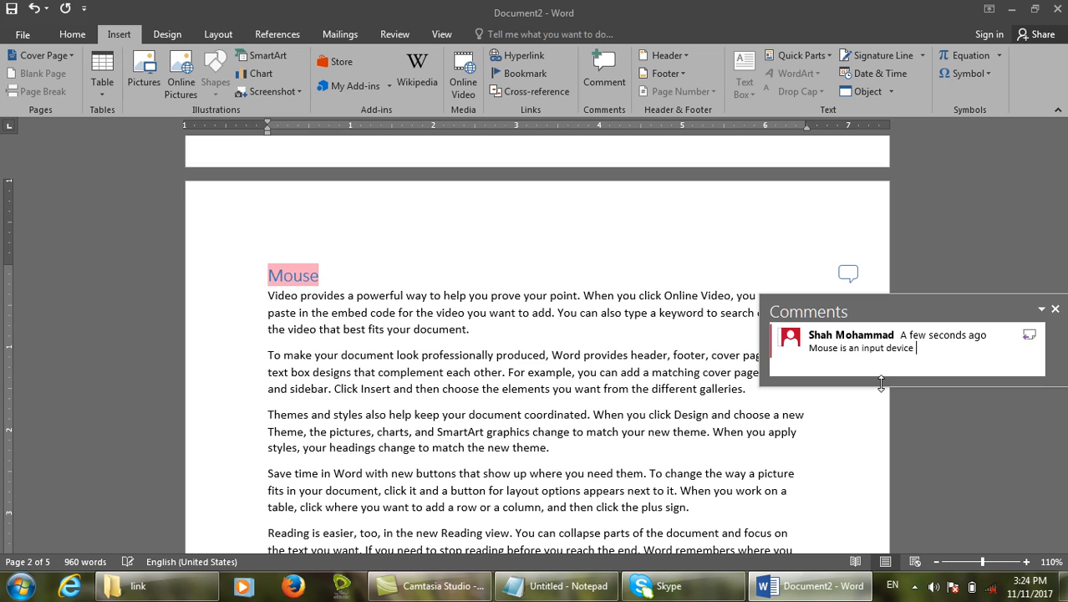
scroll(642, 436, down, 10)
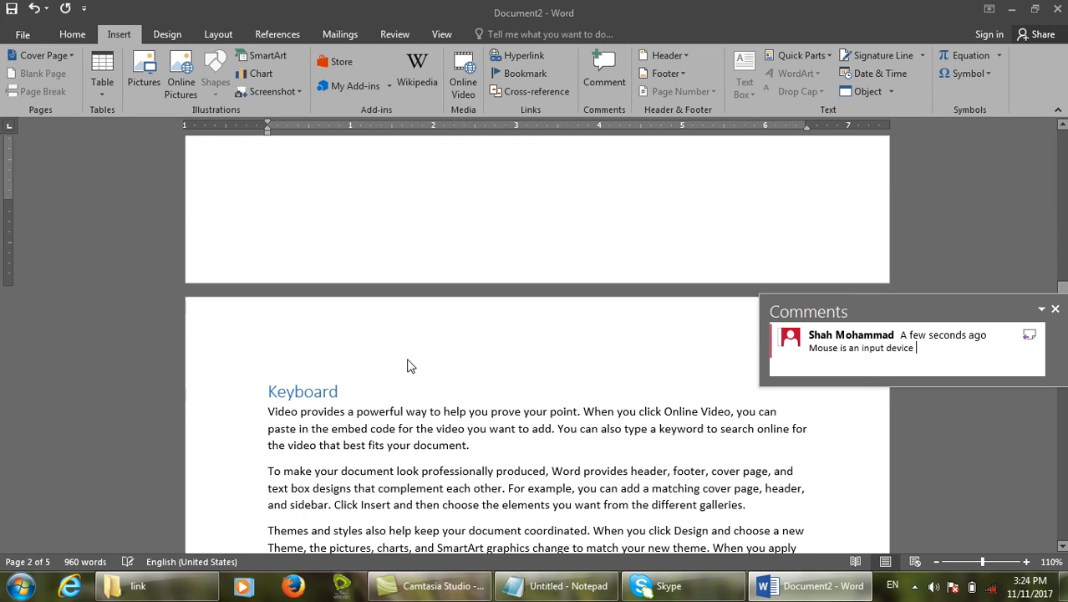
Add the comment 'Enter the data' to the Keyboard heading.
click(353, 387)
drag(352, 391, 264, 390)
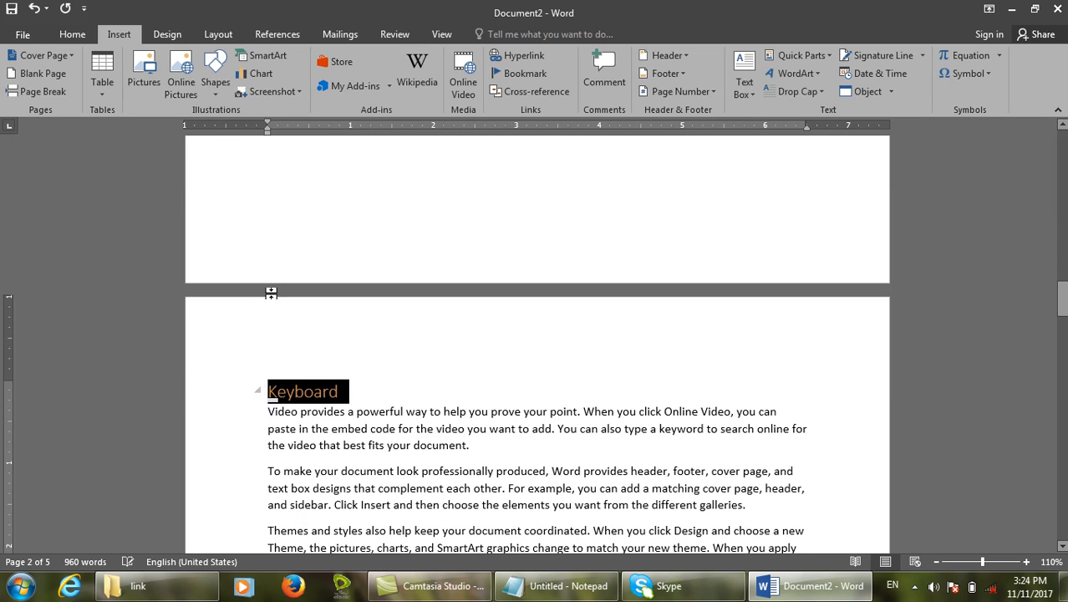
click(619, 97)
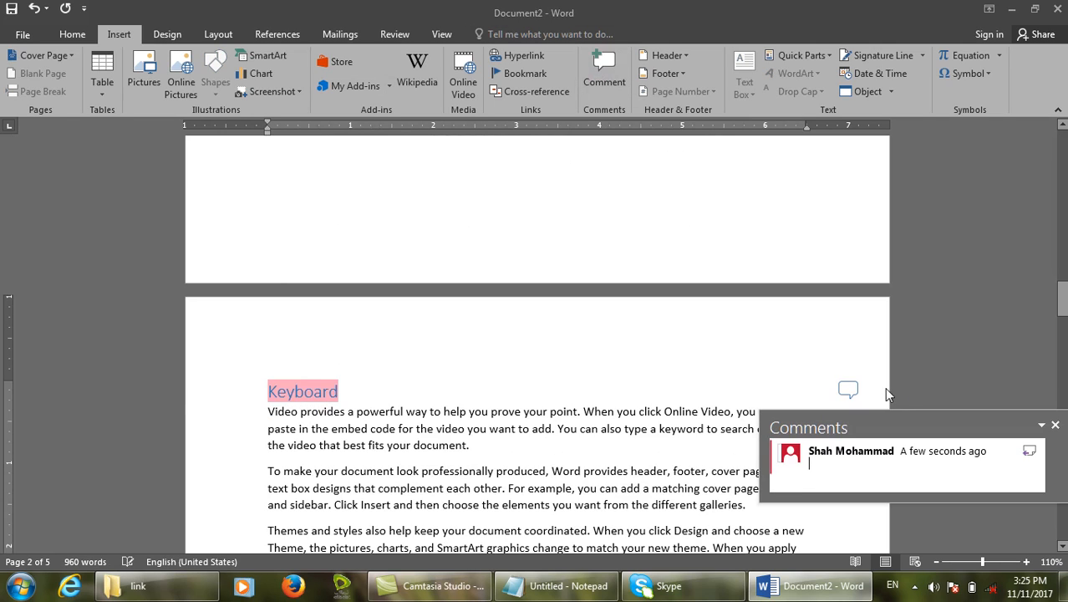
text(unter the data)
scroll(324, 326, down, 10)
Add the comment 'Store the data permanently' to the USB heading and scroll back up.
drag(319, 502, 197, 501)
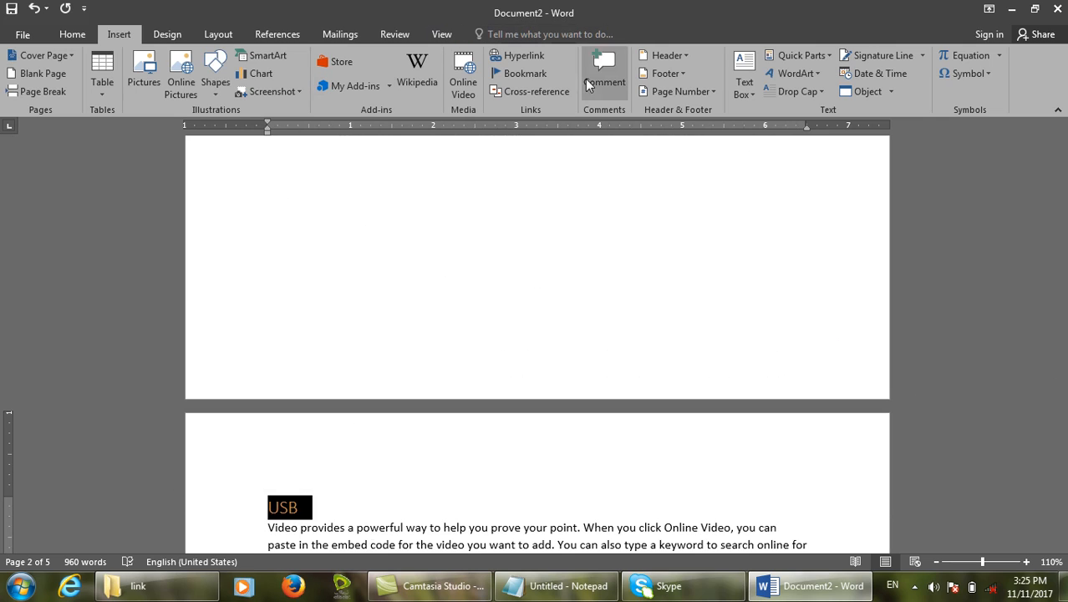
click(587, 78)
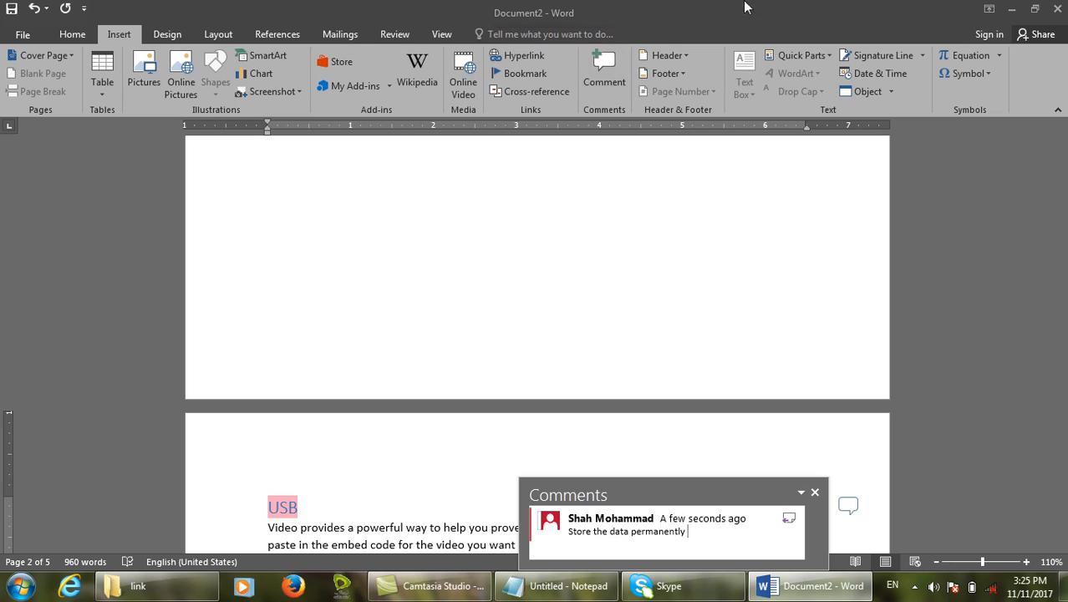
scroll(687, 301, up, 4)
scroll(687, 301, up, 15)
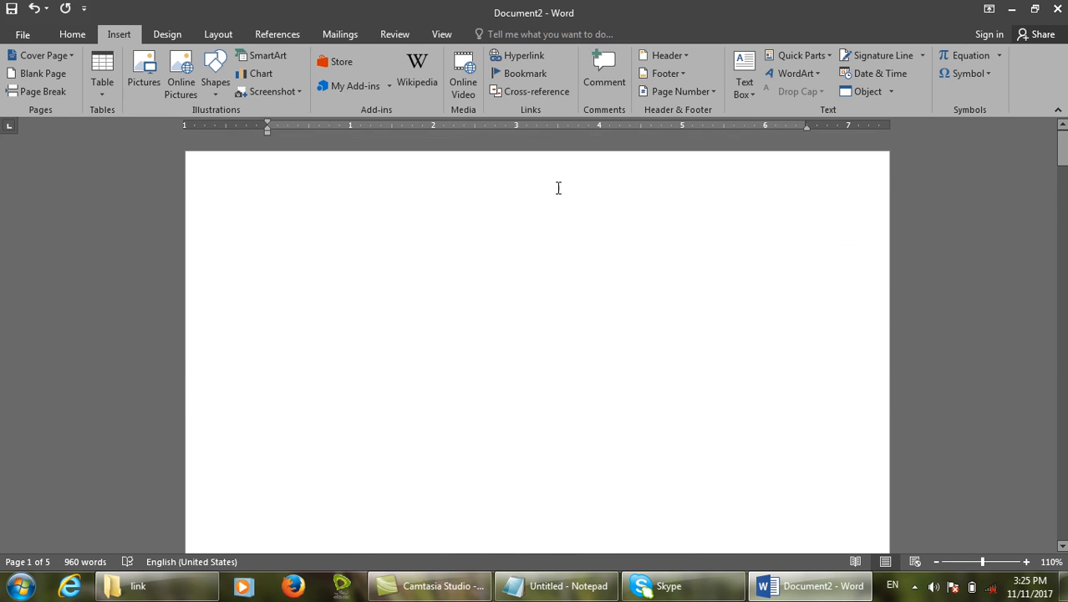
On the Review tab, view the Mouse comment and inspect the Delete options without deleting.
click(409, 36)
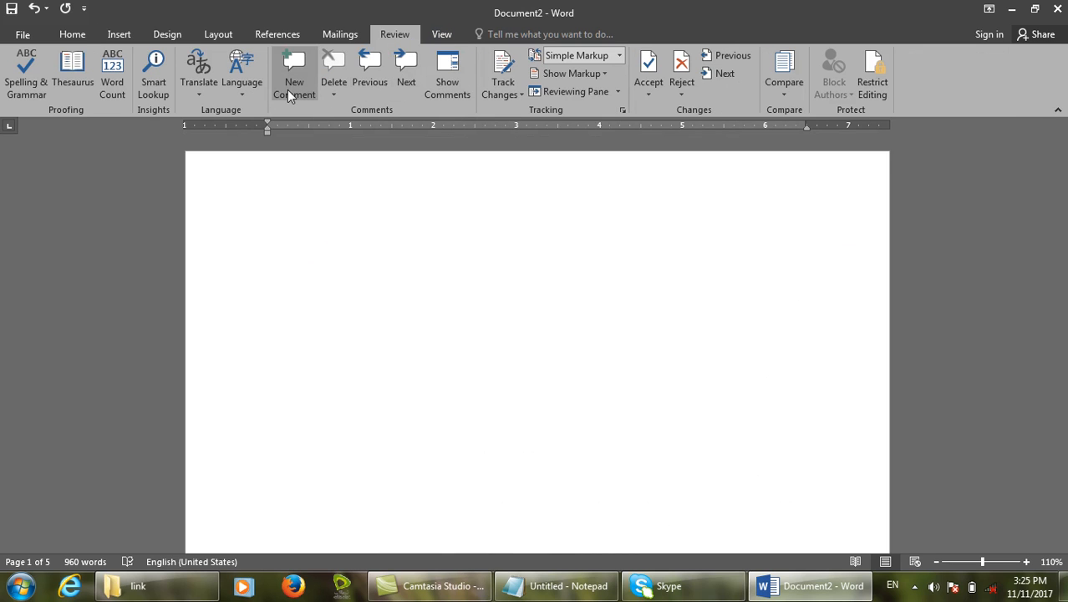
scroll(637, 235, down, 4)
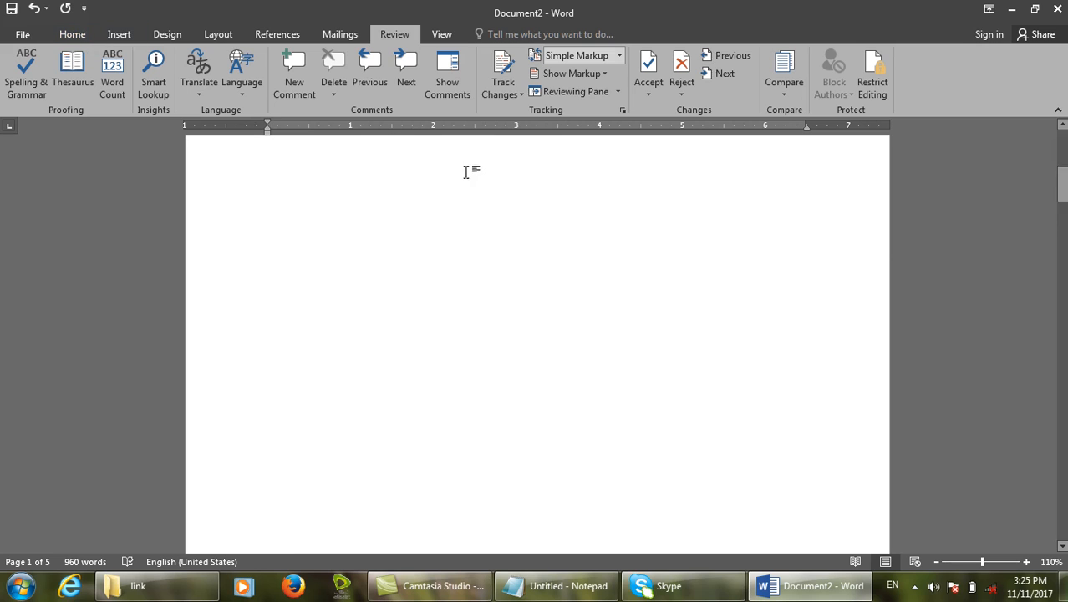
scroll(501, 184, down, 10)
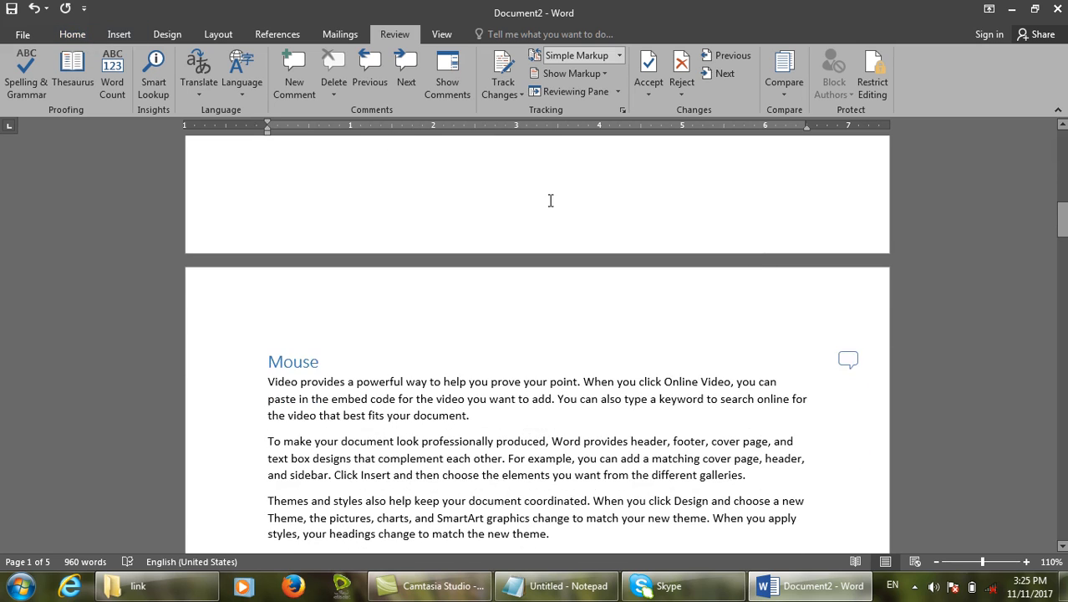
click(847, 360)
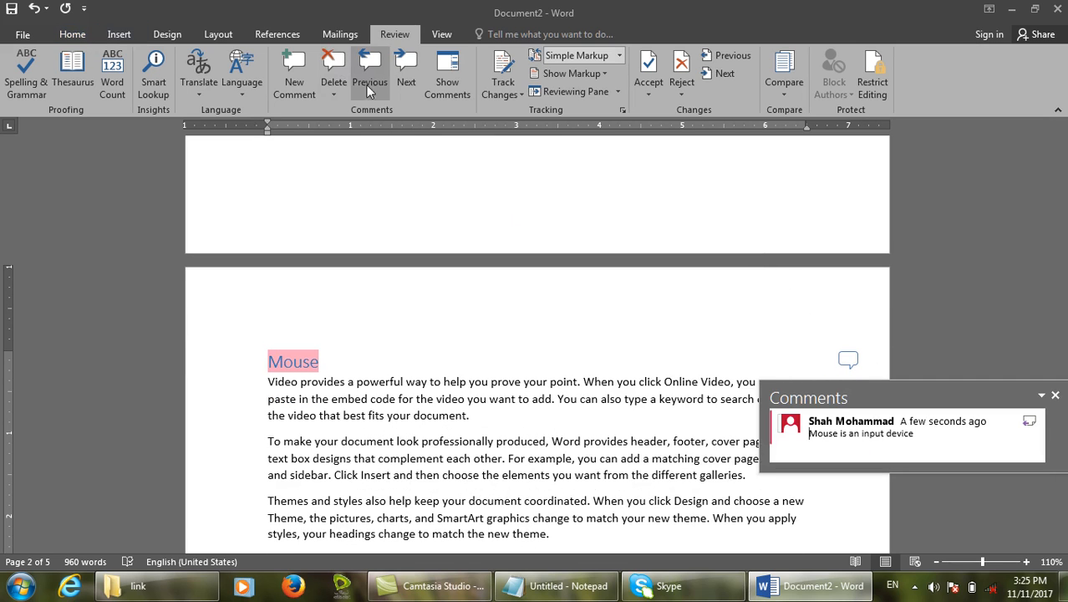
click(332, 97)
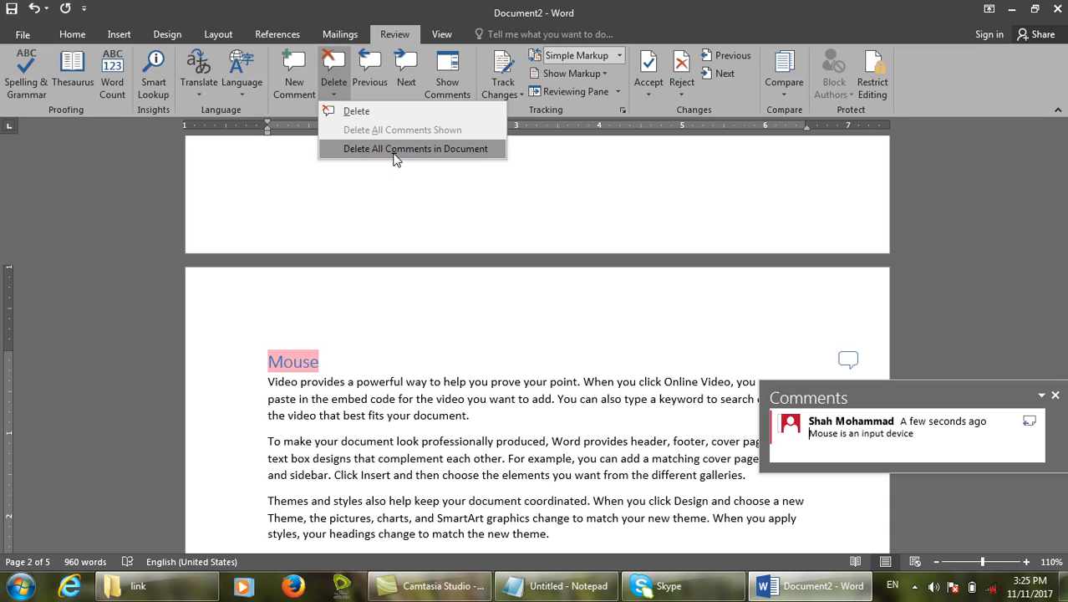
click(128, 23)
Restore and re-maximize the Word window, then close Document2 with Ctrl+W.
double_click(128, 24)
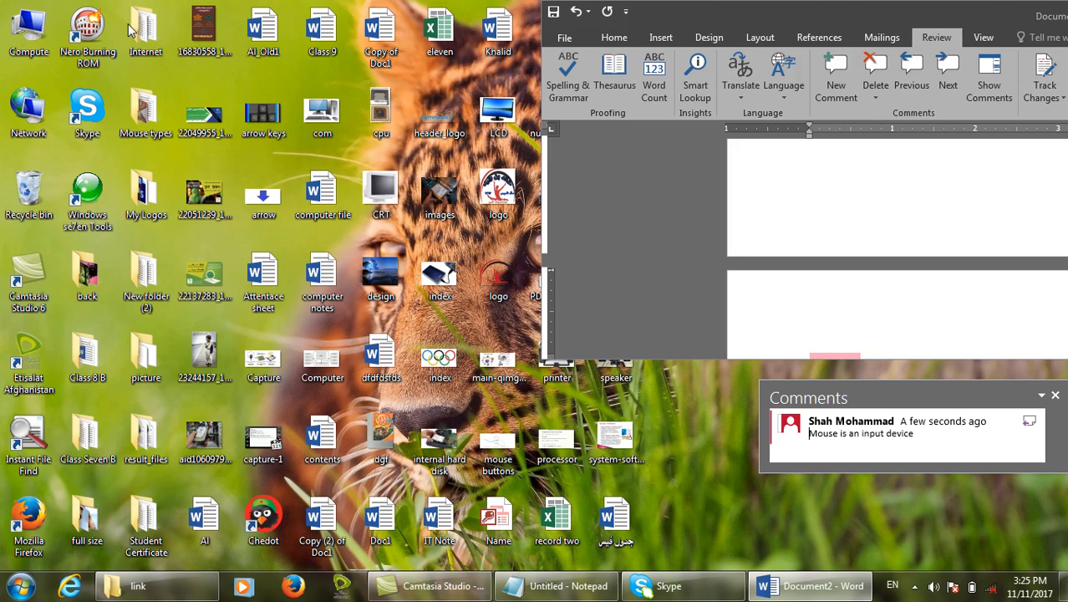
drag(834, 25, 167, 1)
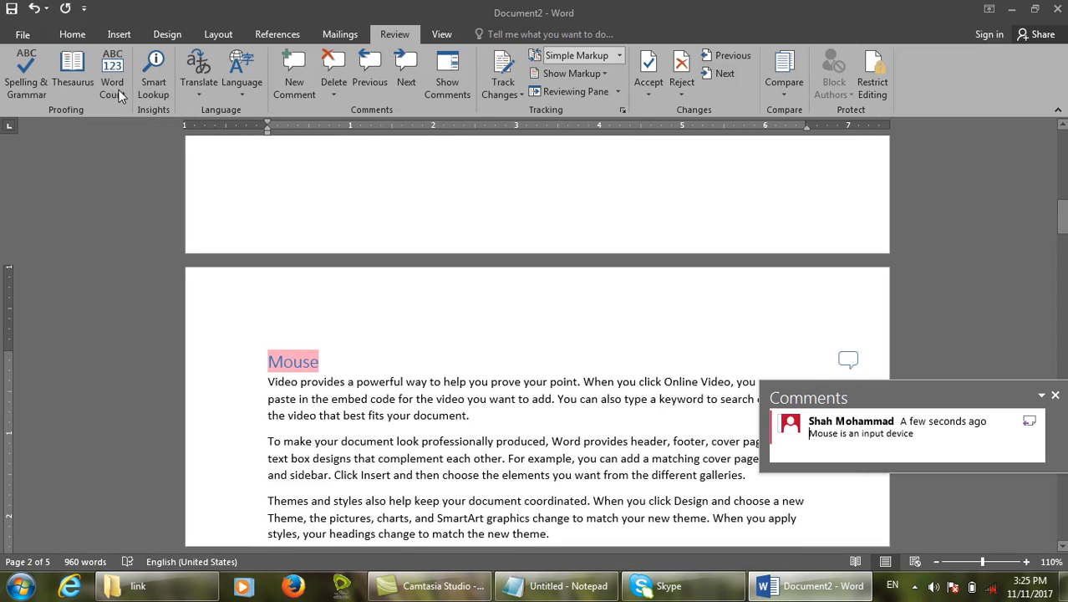
click(118, 34)
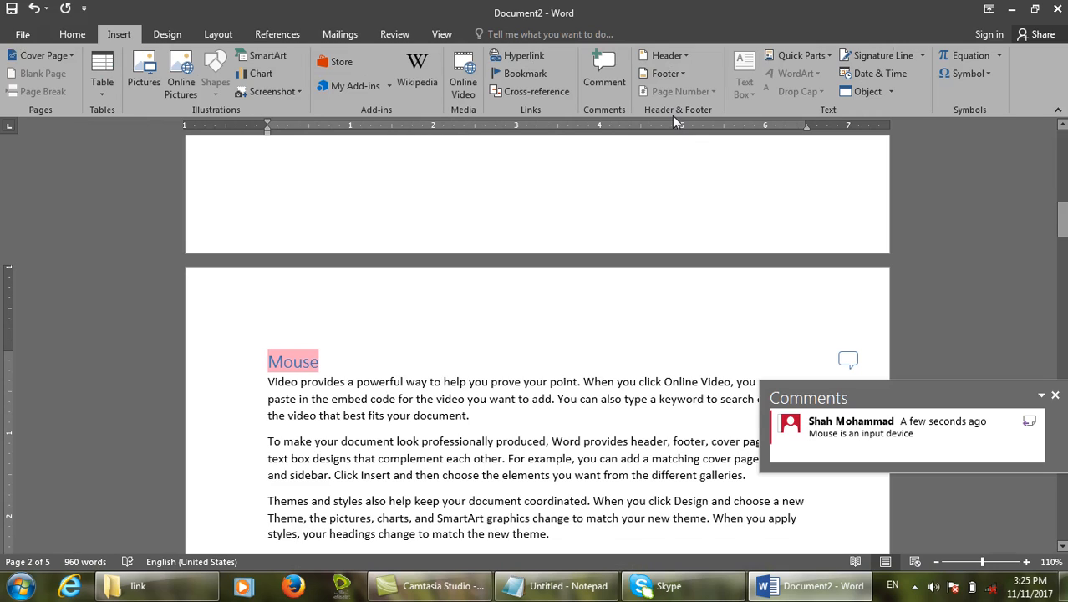
key(ctrl+w)
Decline saving Document2, start a new blank document, and bring Notepad up maximized.
key(n)
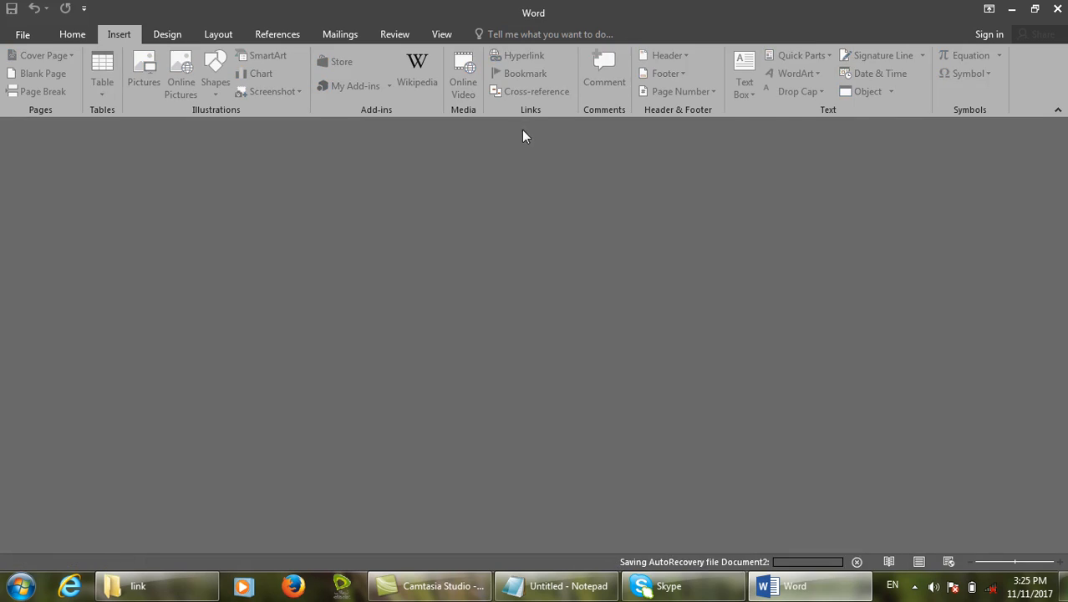
key(ctrl+n)
click(556, 586)
click(597, 503)
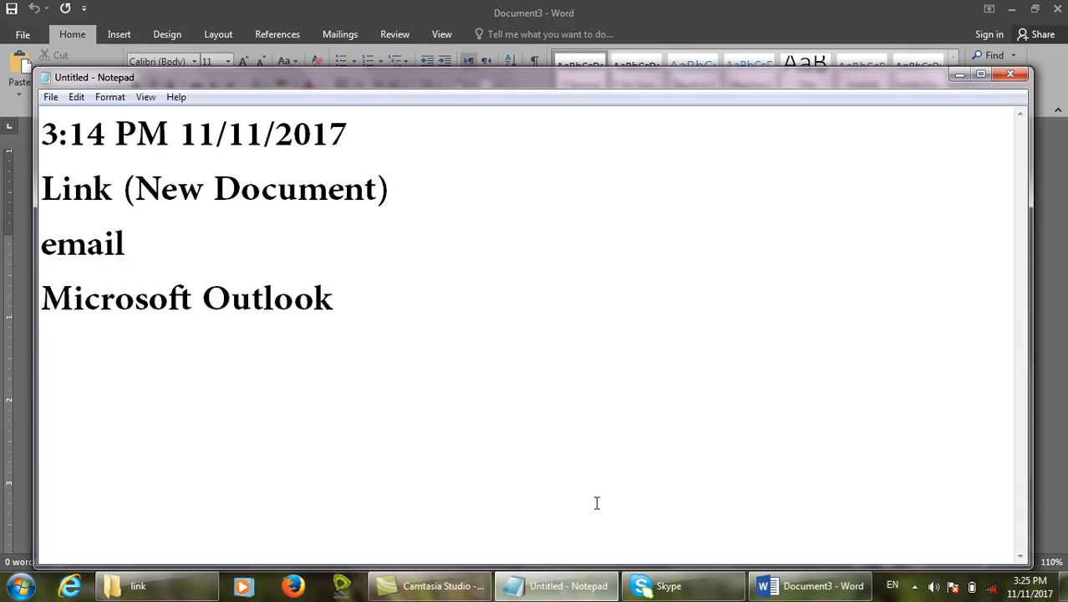
double_click(557, 75)
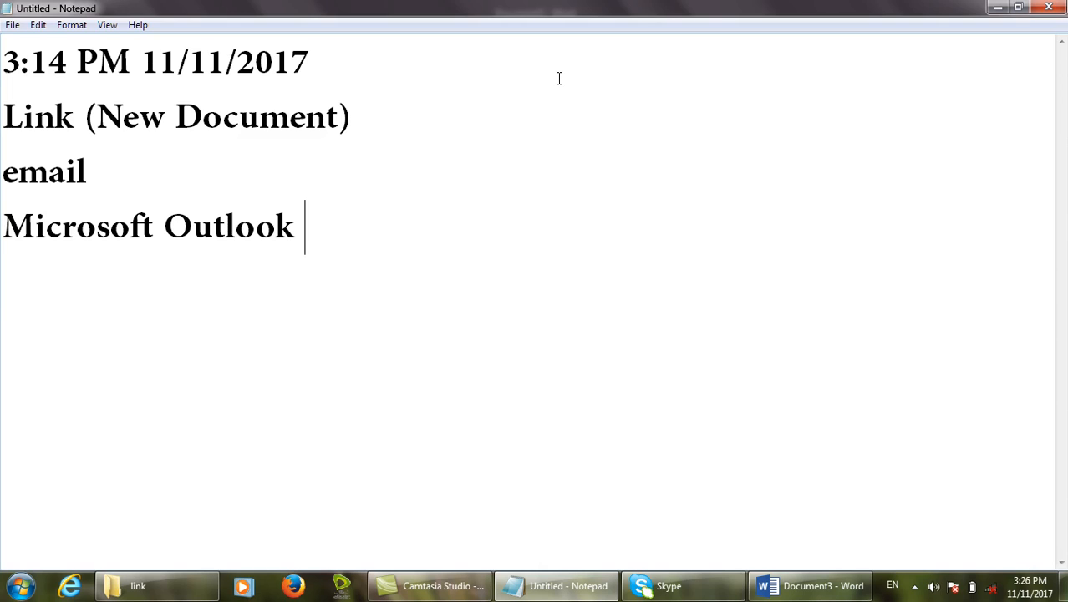
Type the note lines 'Header (Top of the page)' and 'Footer (Bottom of the Page)'.
text(Header )
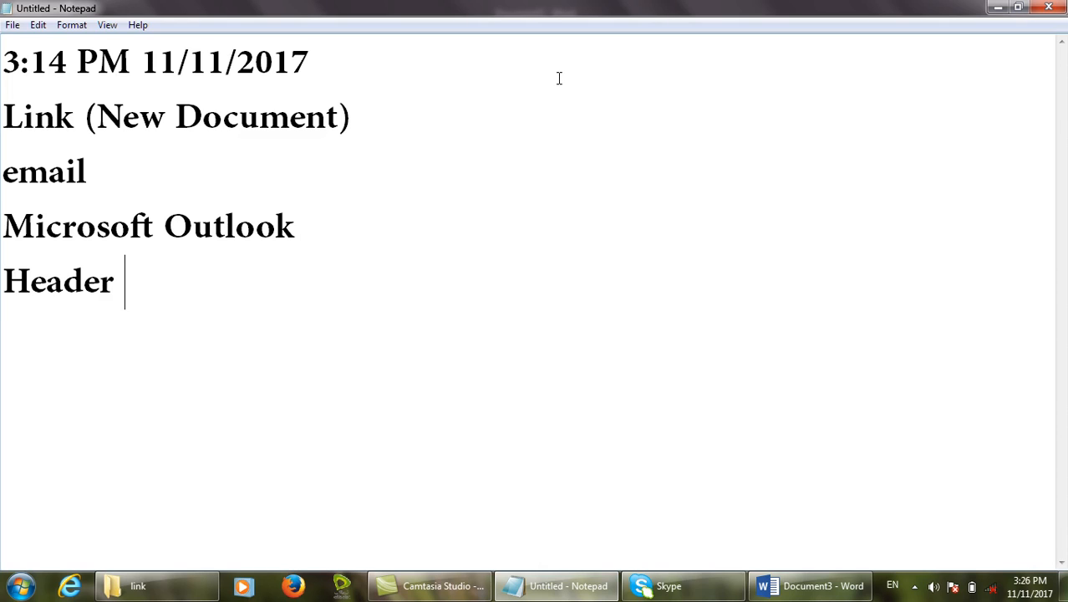
text((Top of the pa)
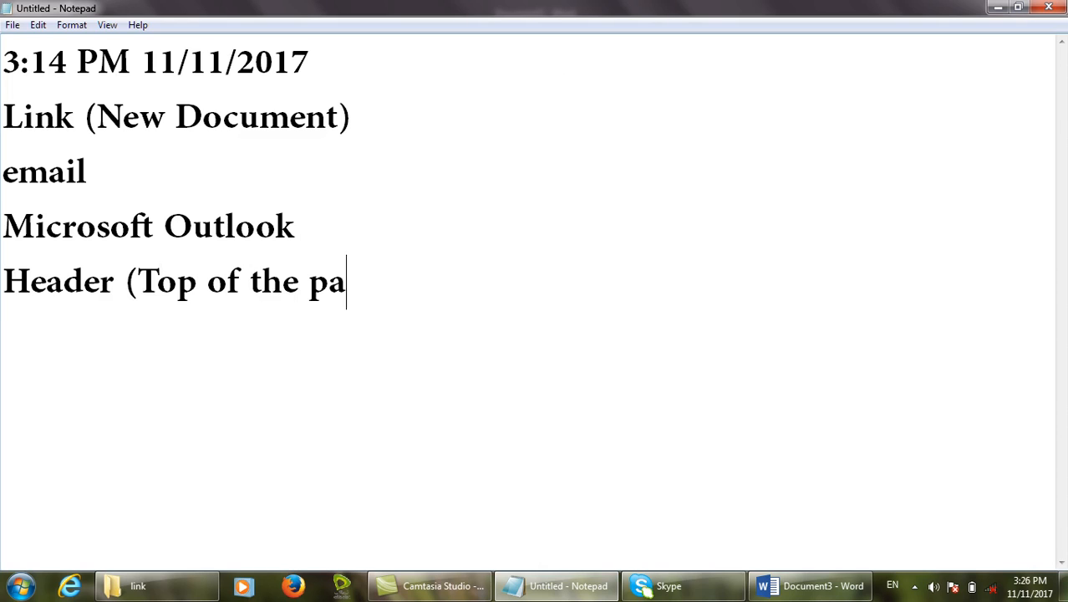
text(ge_)
key(Return)
key(BackSpace)
key(BackSpace)
text())
key(Return)
text(Fo)
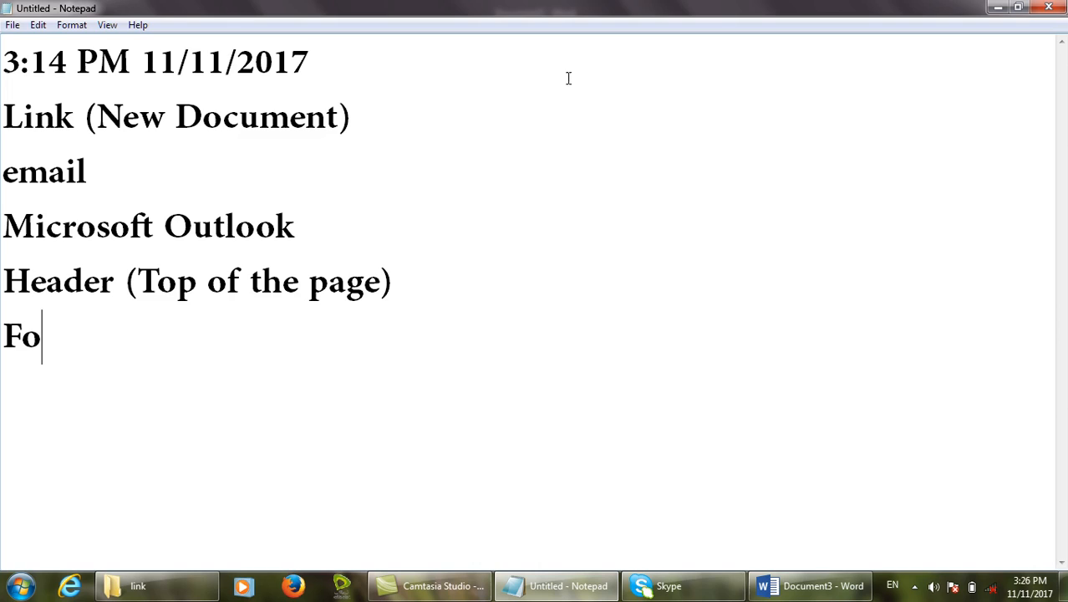
text(oter (Bottom )
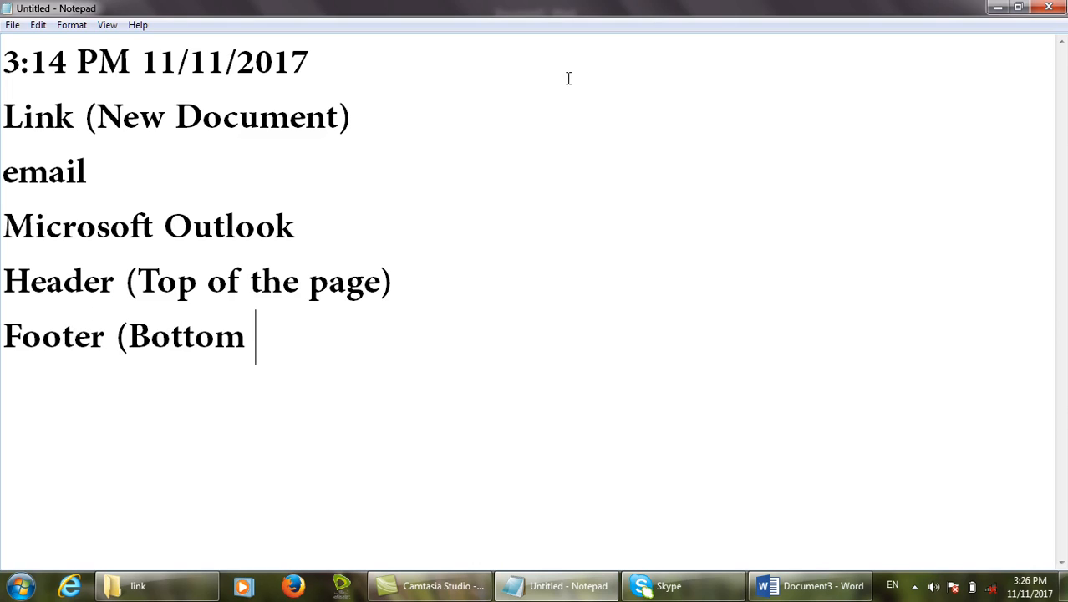
text(of the PAge)
key(BackSpace)
key(BackSpace)
key(BackSpace)
text(age))
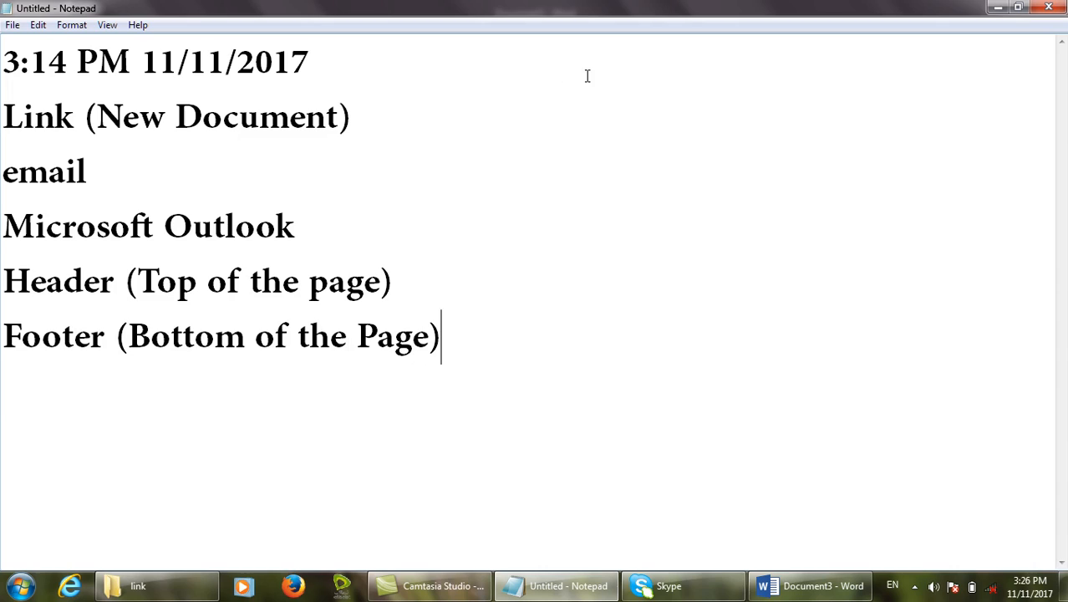
key(Return)
Add a dashed divider line, then the lines '100 Pages' and 'Computer Notes'.
click(453, 329)
text(-------------)
key(Return)
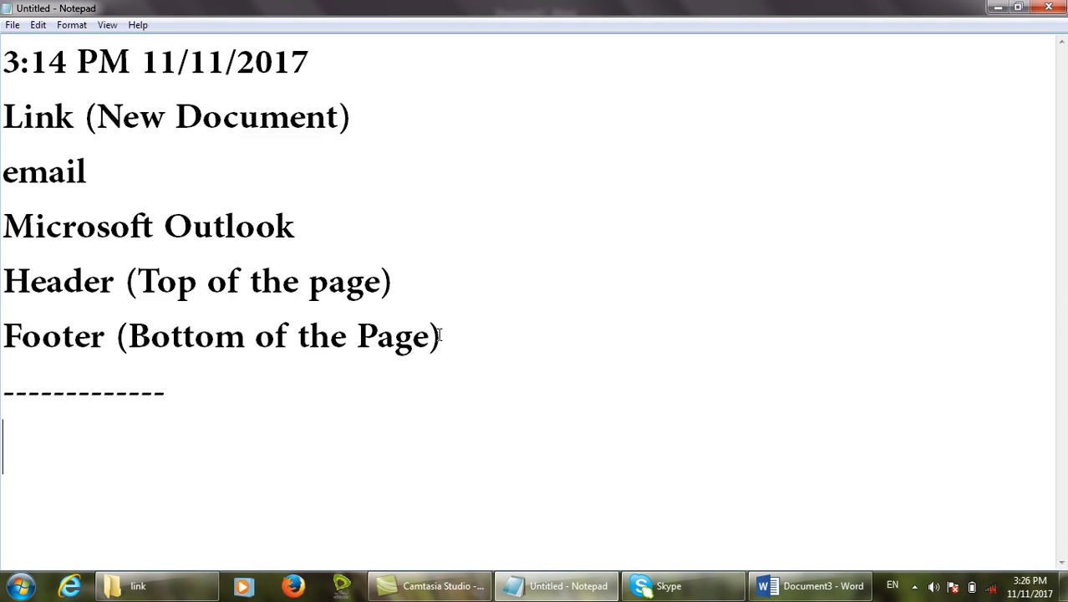
text(Pages)
key(BackSpace)
key(BackSpace)
key(BackSpace)
key(BackSpace)
key(BackSpace)
key(BackSpace)
text(100 Pages)
key(Return)
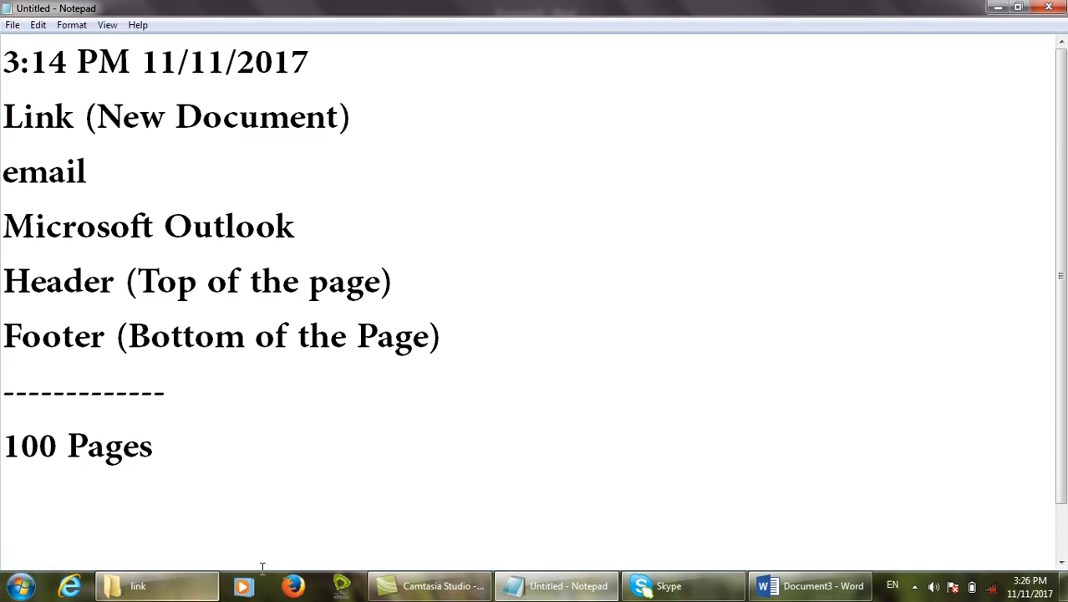
text(Computer )
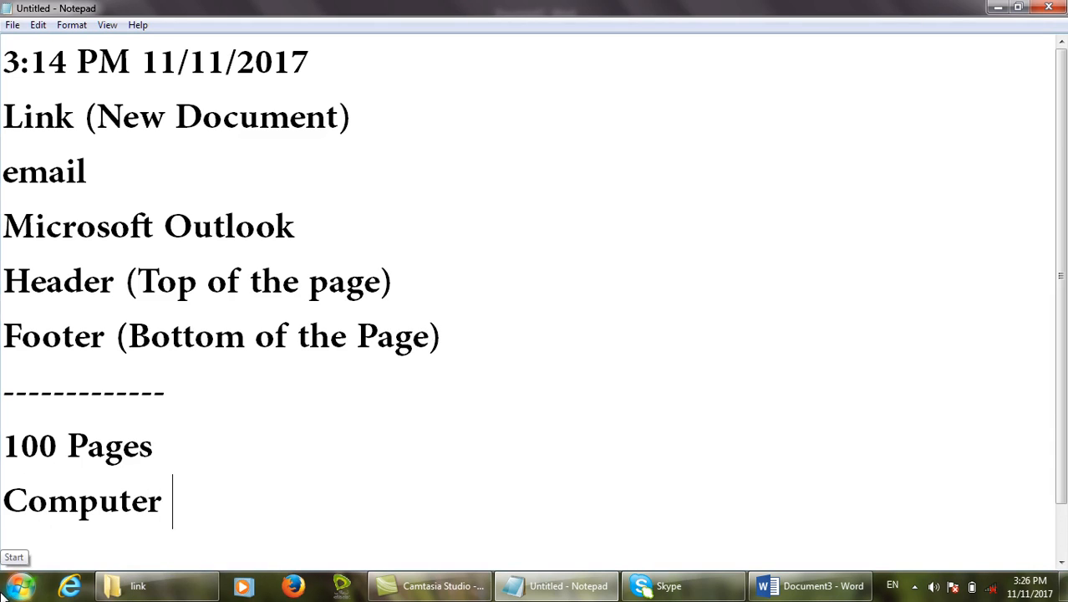
text(Notes)
key(Return)
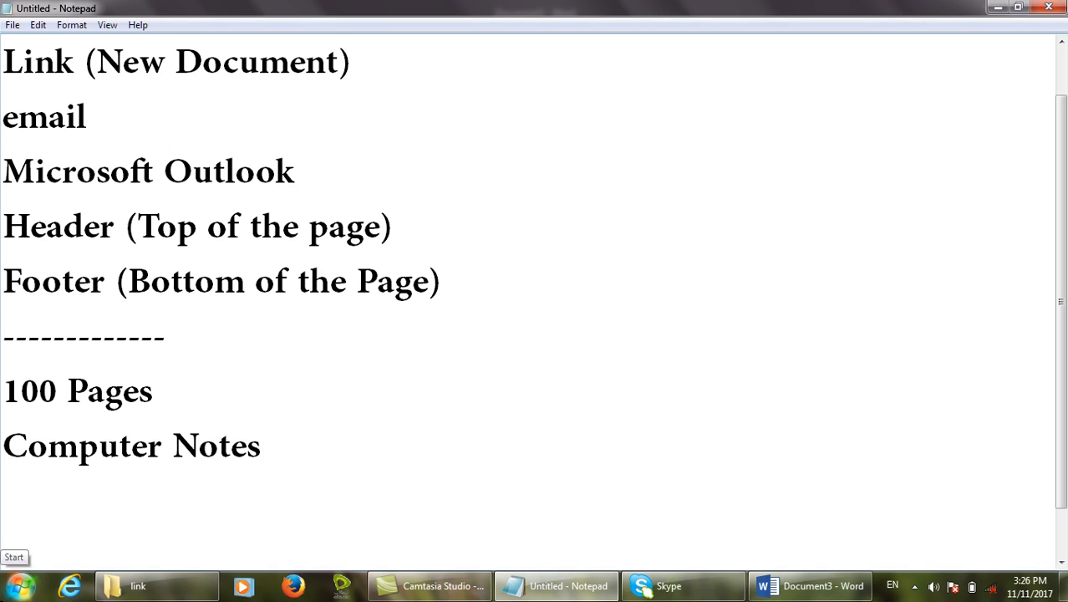
Draw emphasis boxes around the Header, Footer, 100 Pages and Computer Notes lines, then clear them.
mouse_move(3, 421)
mouse_down()
mouse_move(256, 493)
mouse_move(270, 478)
mouse_up()
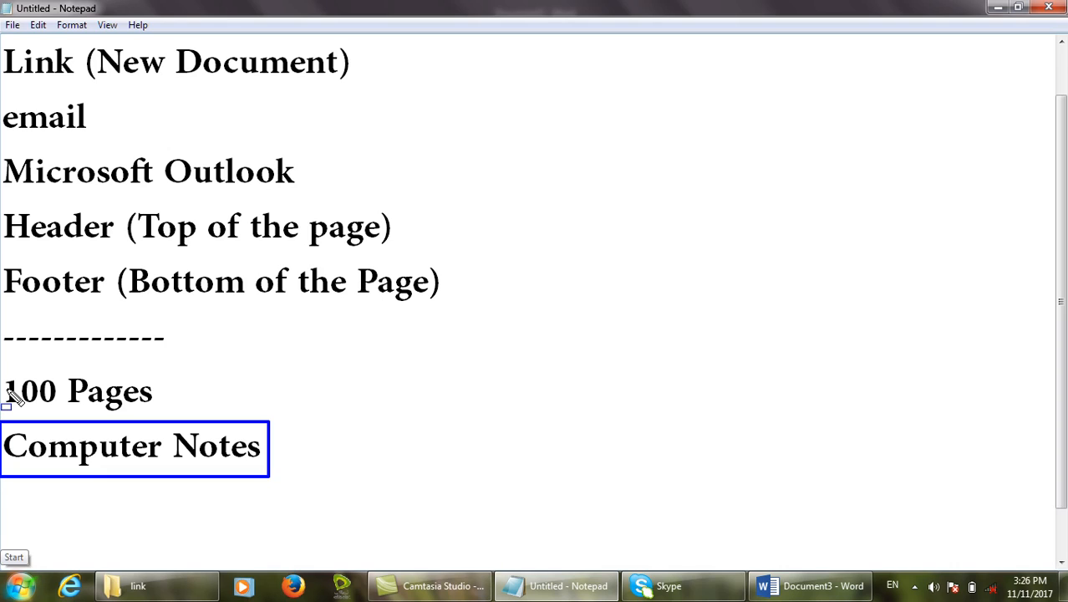
drag(2, 365, 209, 418)
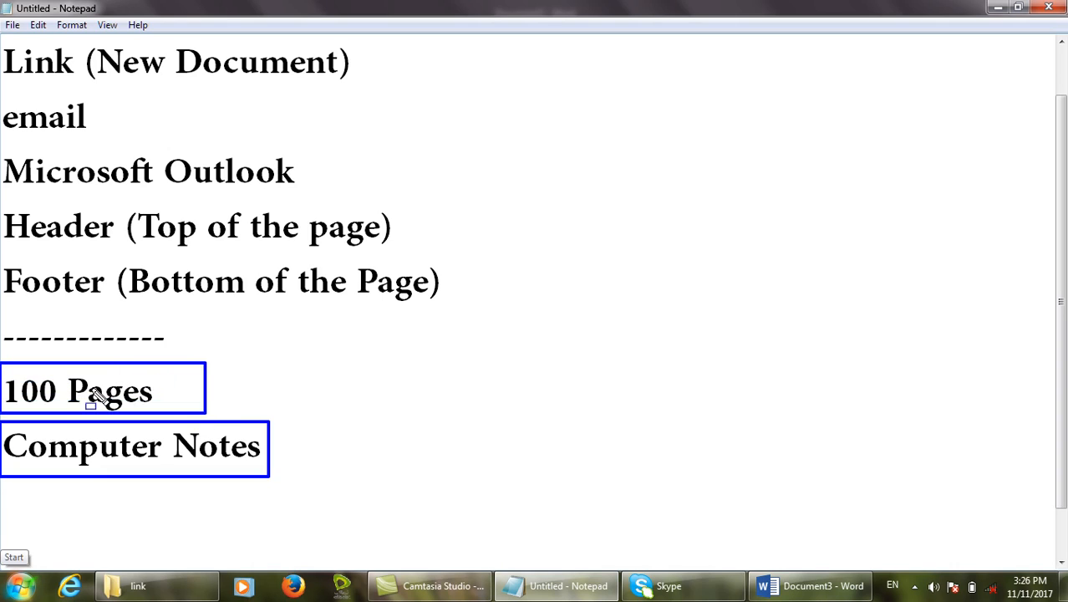
mouse_move(253, 358)
mouse_down()
mouse_move(381, 402)
mouse_move(391, 389)
mouse_up()
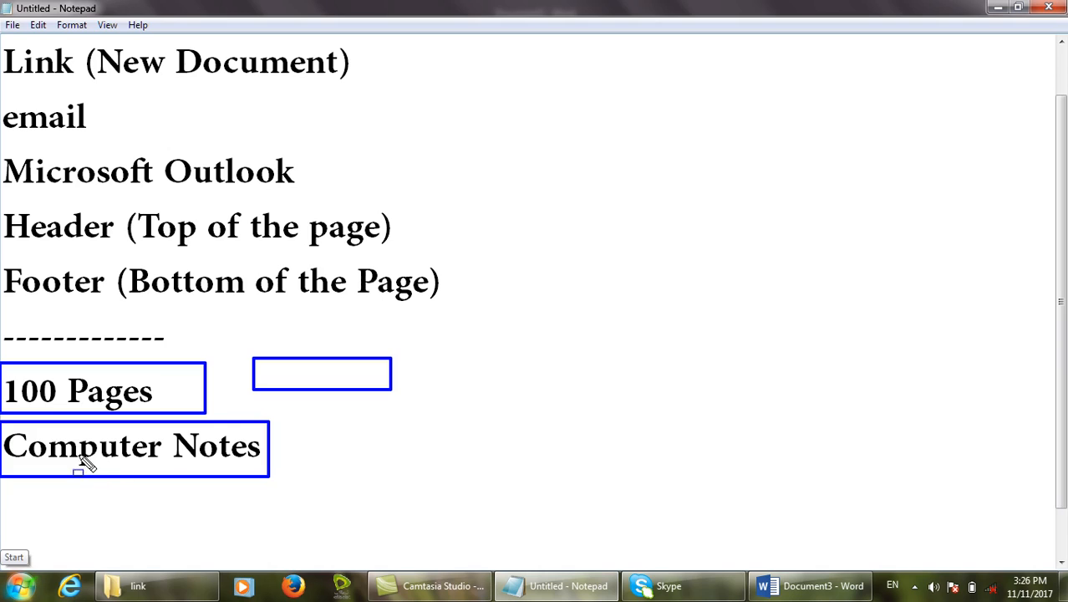
drag(2, 420, 327, 492)
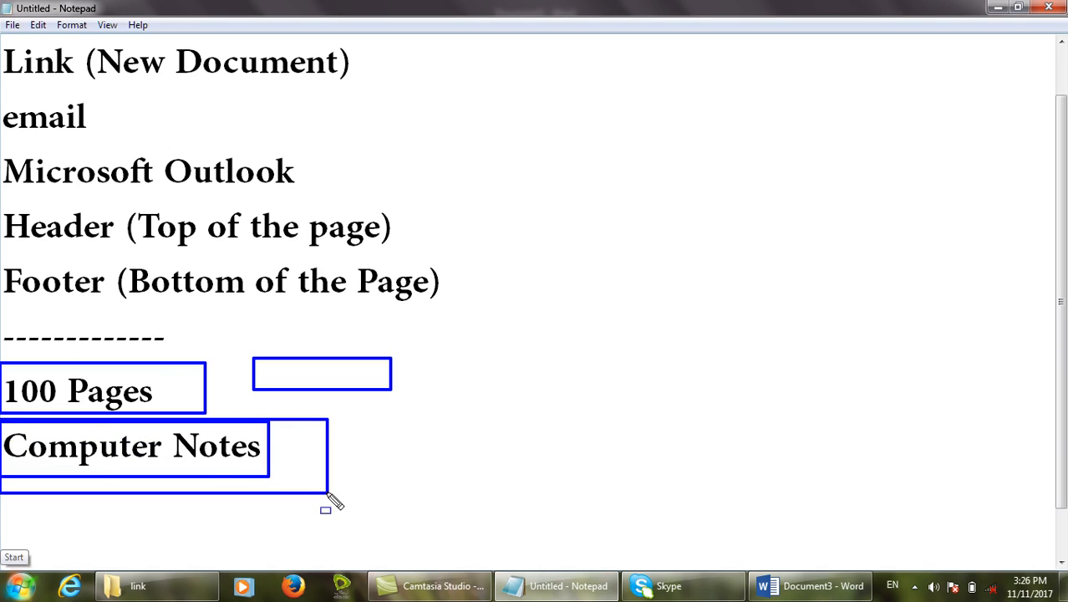
mouse_move(3, 204)
mouse_down()
mouse_move(338, 268)
mouse_move(416, 250)
mouse_up()
drag(2, 261, 454, 302)
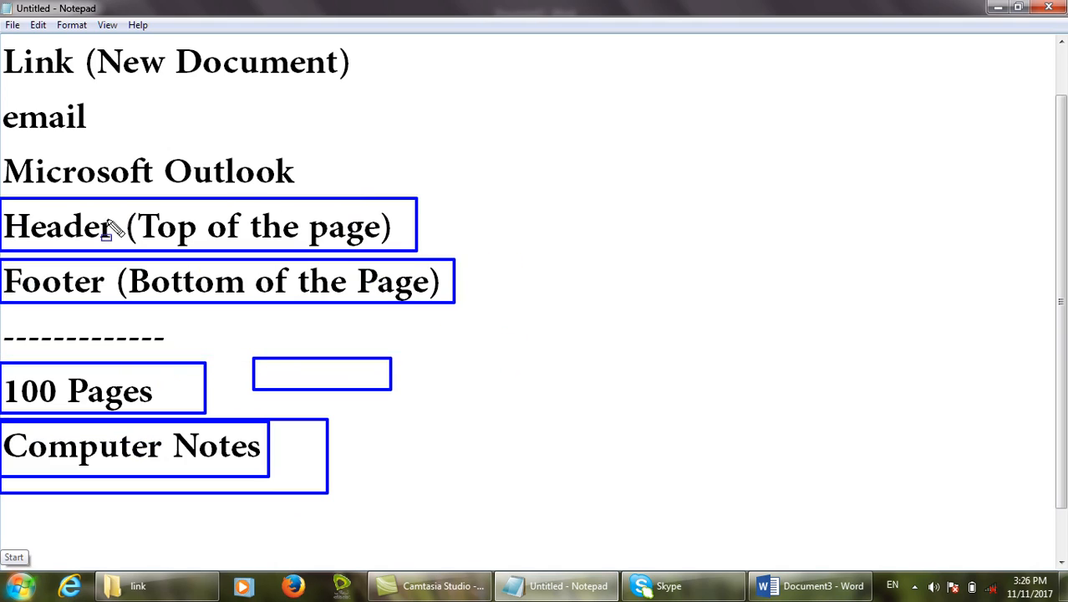
drag(100, 199, 560, 227)
drag(358, 268, 649, 306)
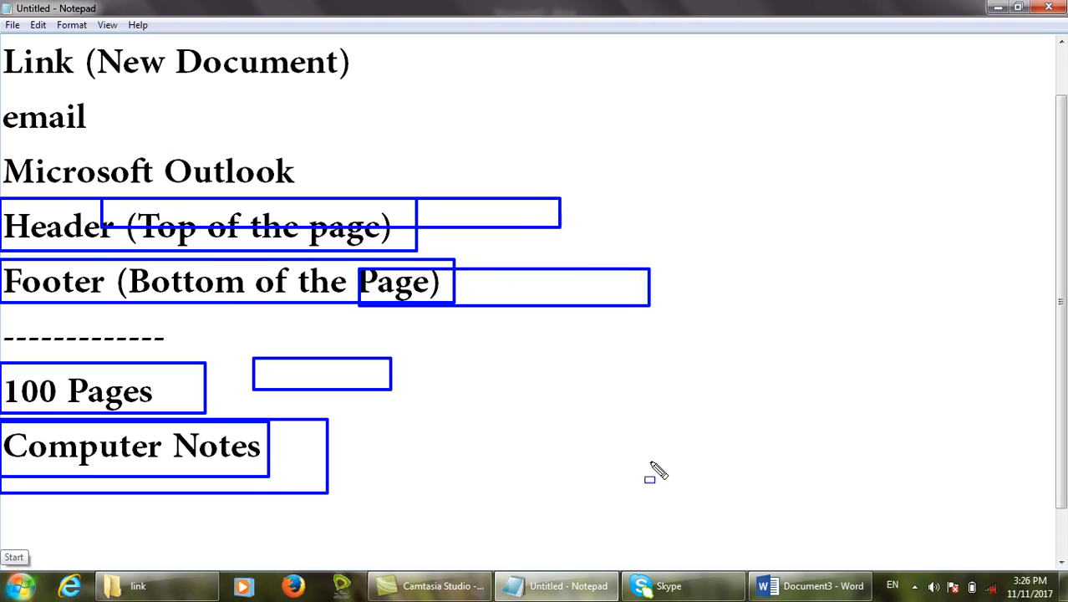
key(Escape)
Minimize Notepad and insert the built-in Semaphore header into Document3.
click(1002, 8)
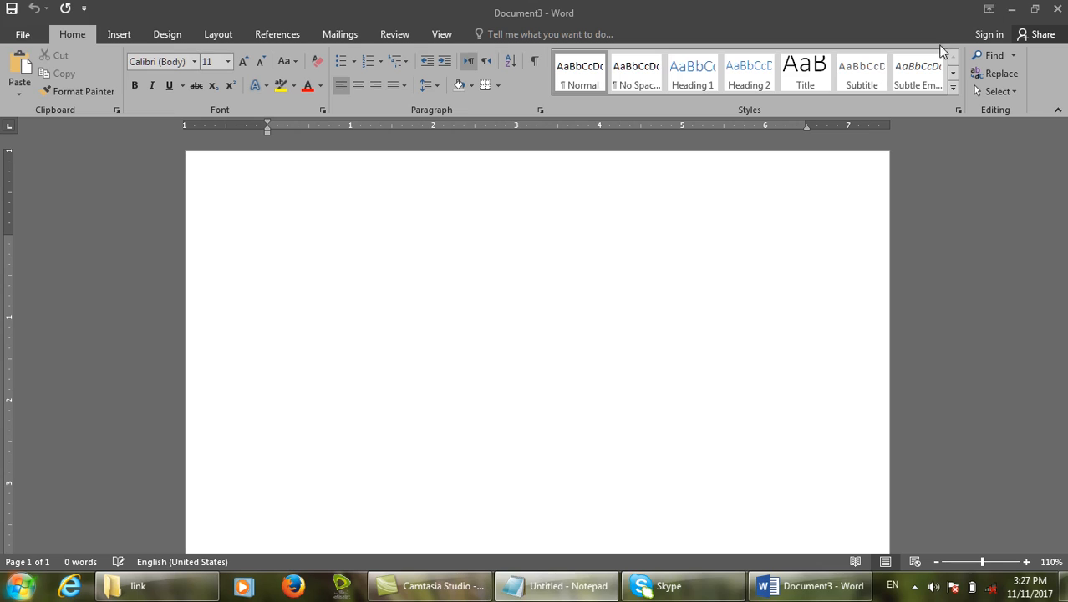
click(122, 41)
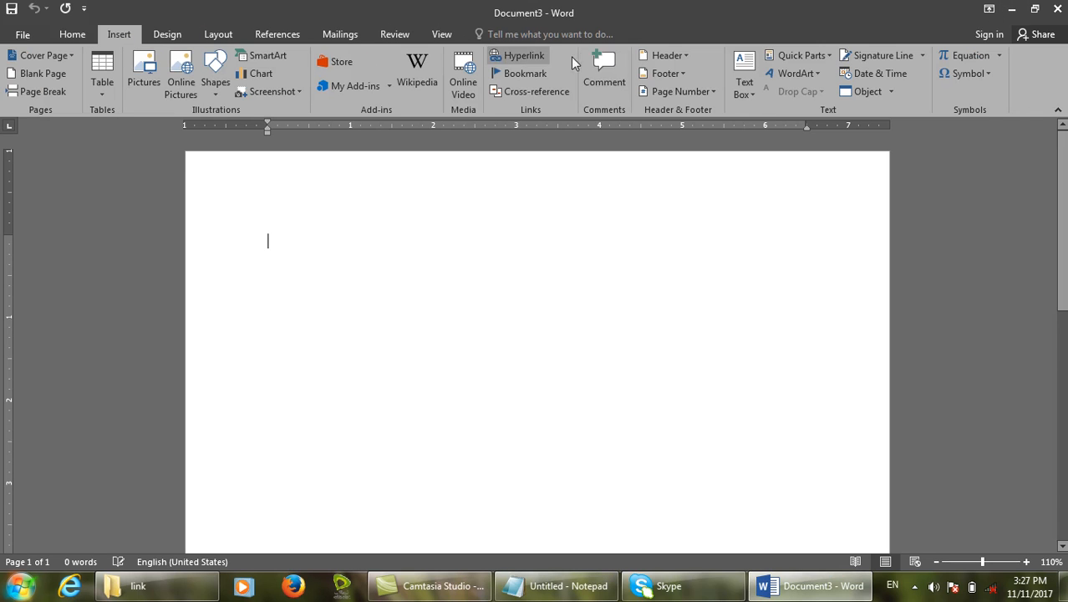
click(650, 50)
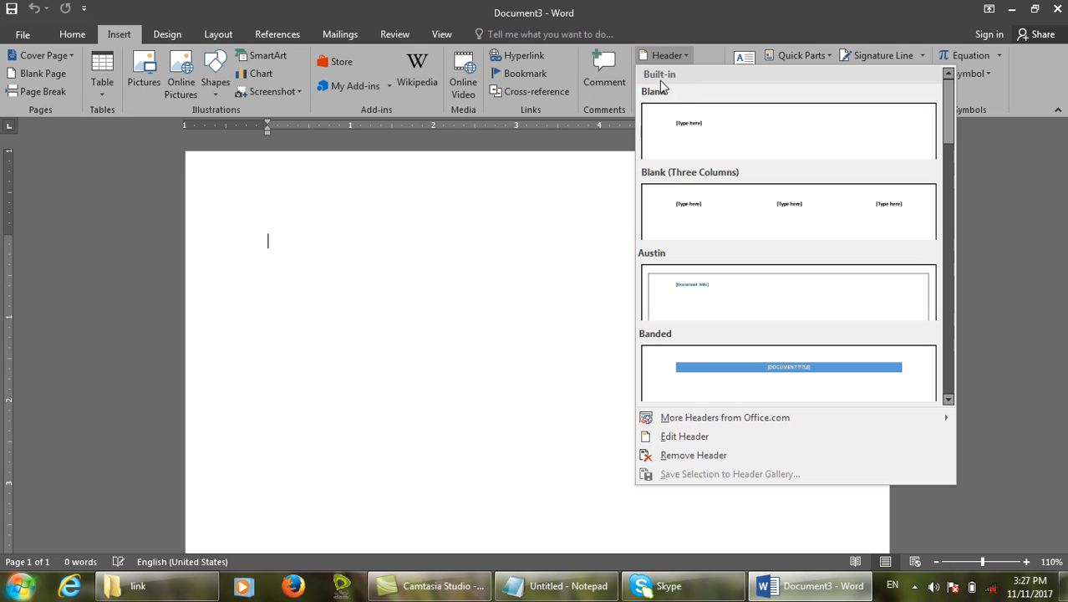
drag(635, 66, 707, 84)
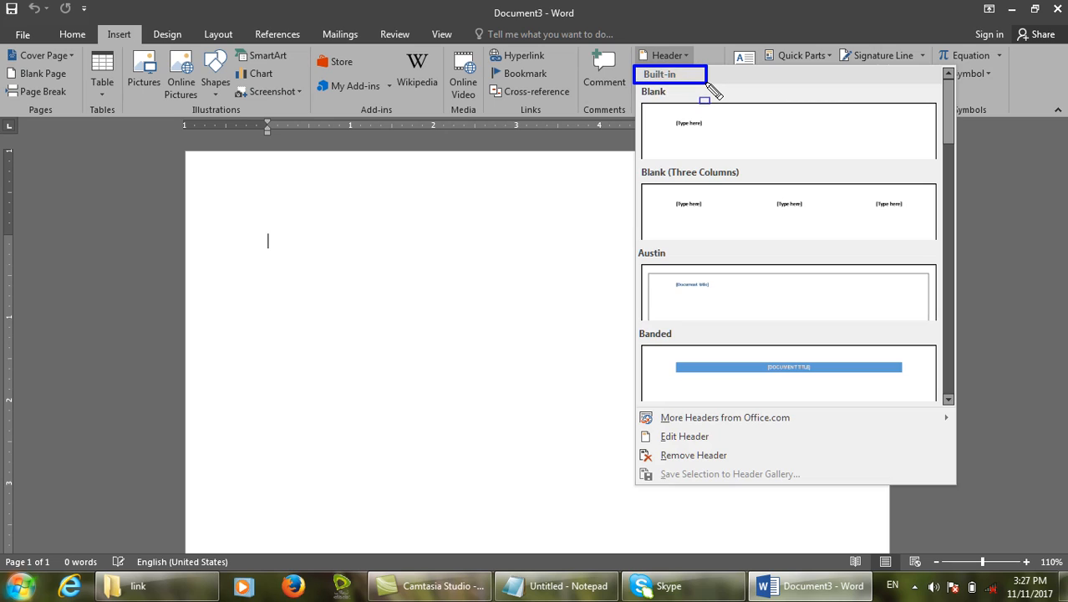
key(Escape)
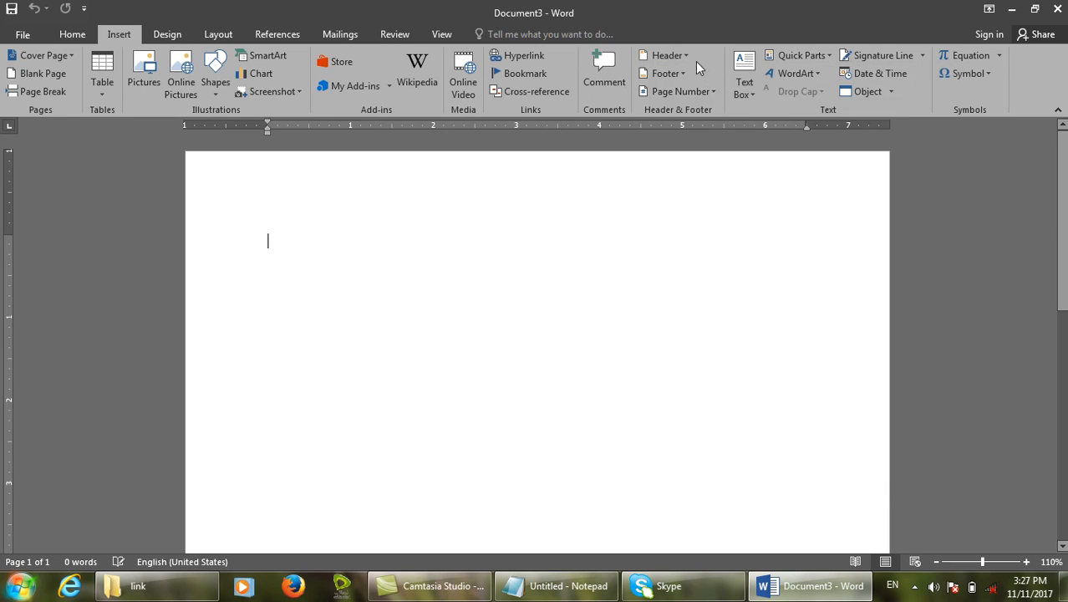
click(686, 56)
drag(947, 146, 933, 399)
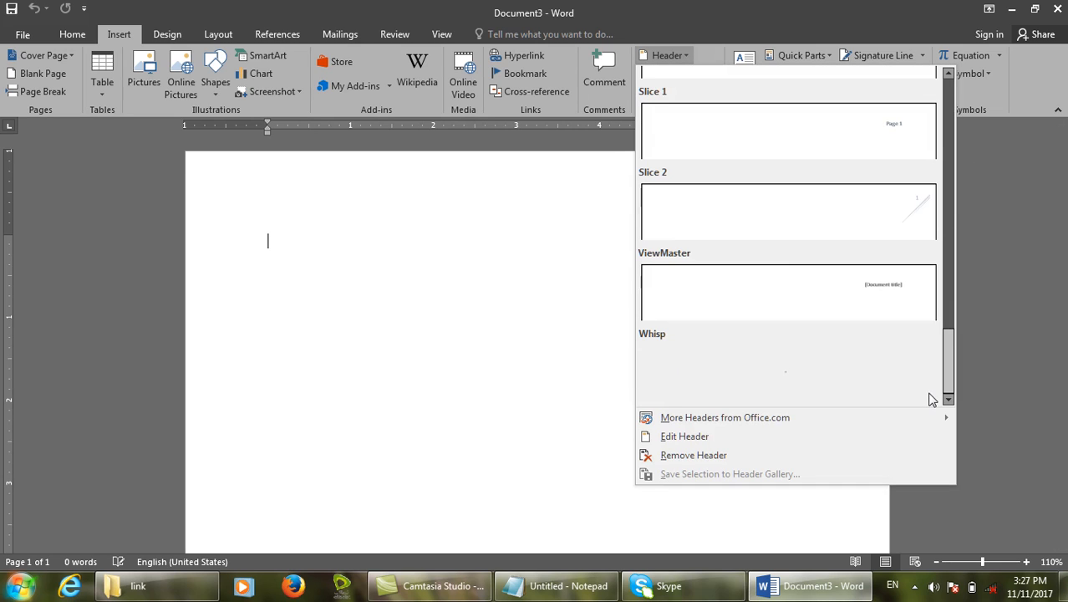
scroll(879, 238, up, 3)
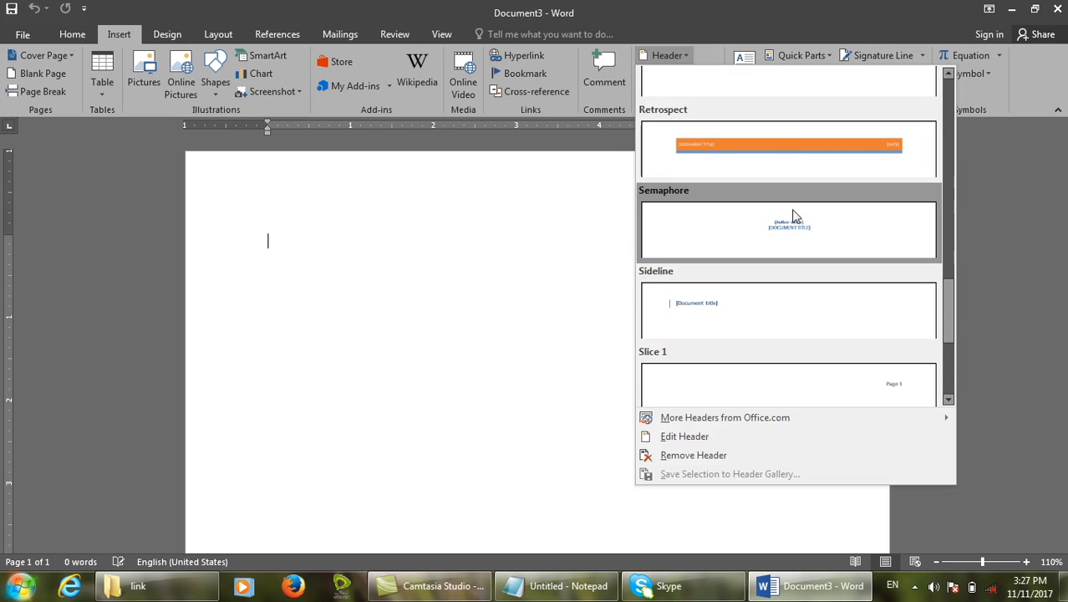
key(Escape)
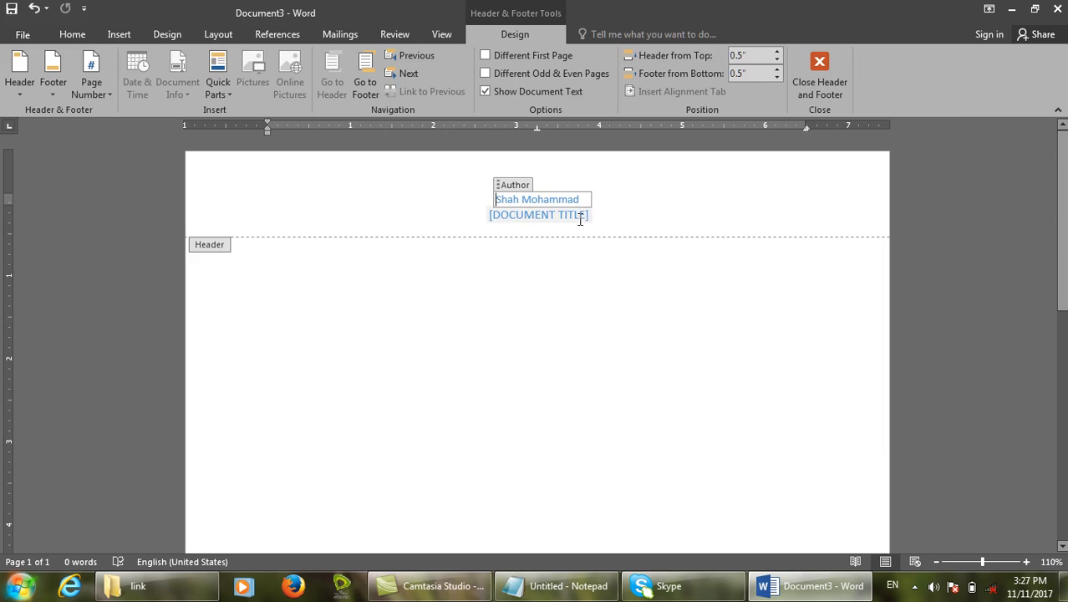
Enter COMPUTER NOTES as the header's document title and close header editing.
click(580, 219)
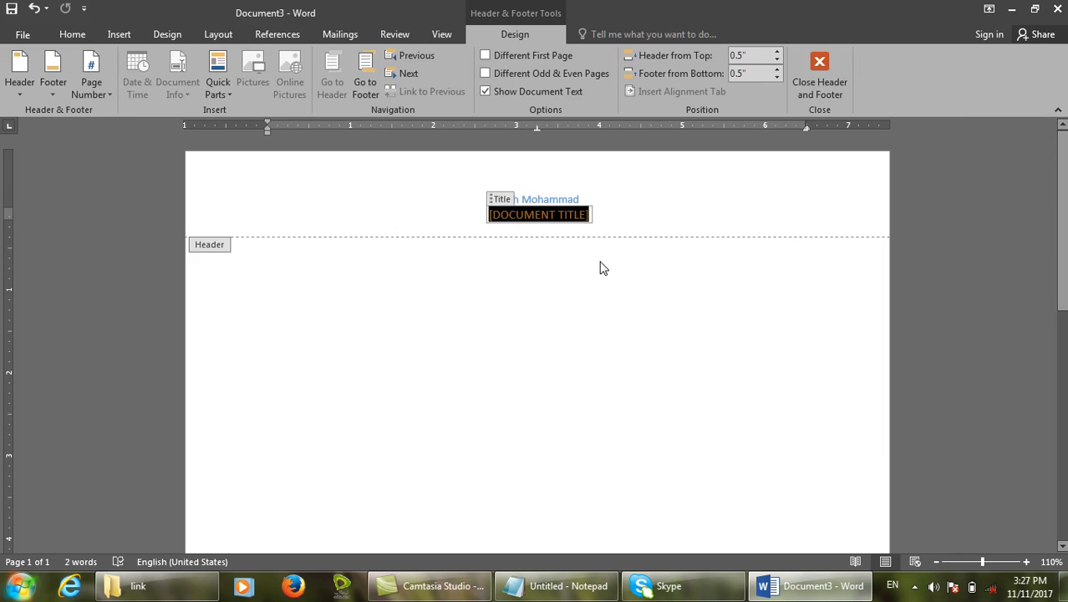
text(COMPUTE)
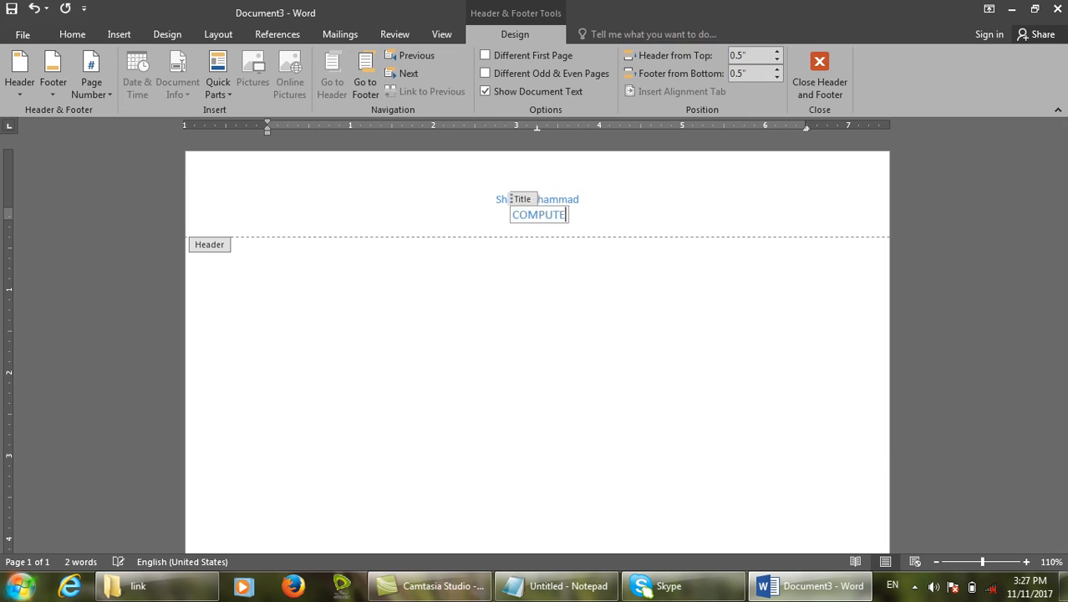
text(R NOTES)
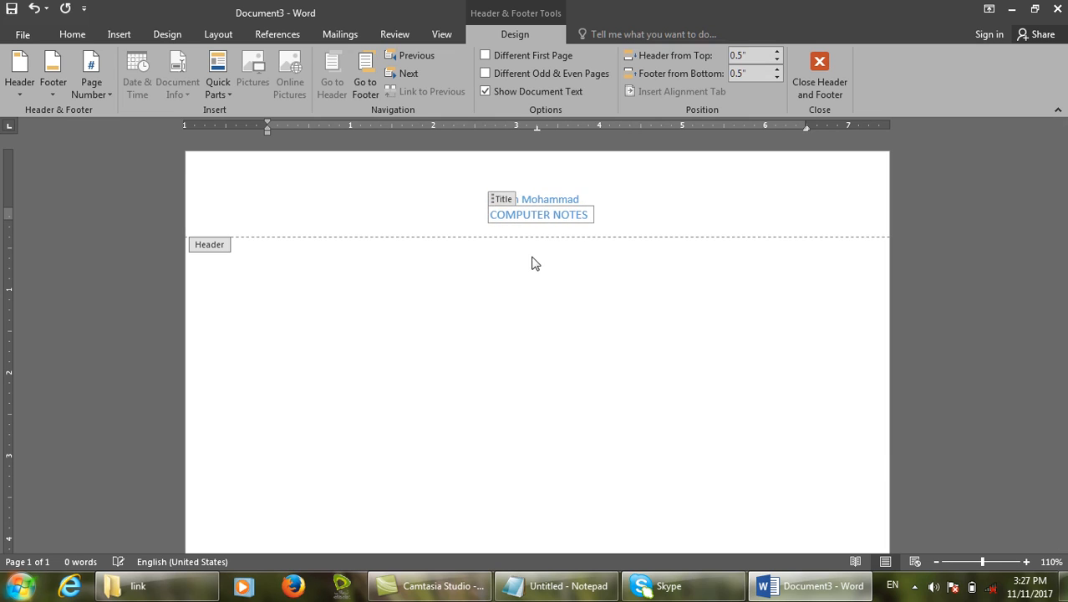
mouse_move(451, 2)
mouse_down()
mouse_move(523, 40)
mouse_move(577, 50)
mouse_up()
mouse_move(3, 41)
mouse_down()
mouse_move(943, 201)
mouse_move(1066, 141)
mouse_move(1046, 134)
mouse_up()
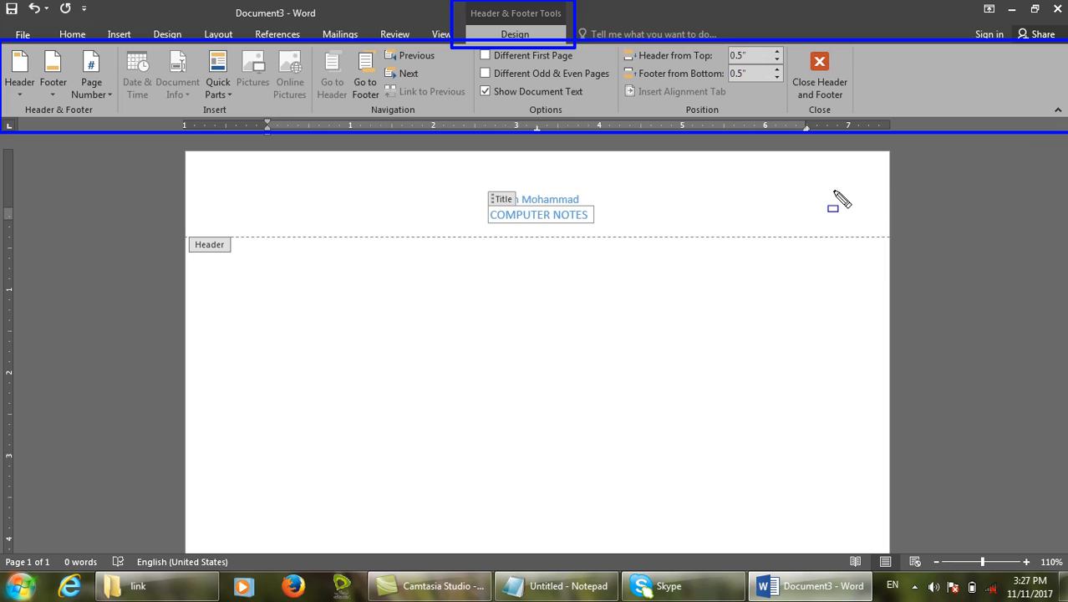
key(Escape)
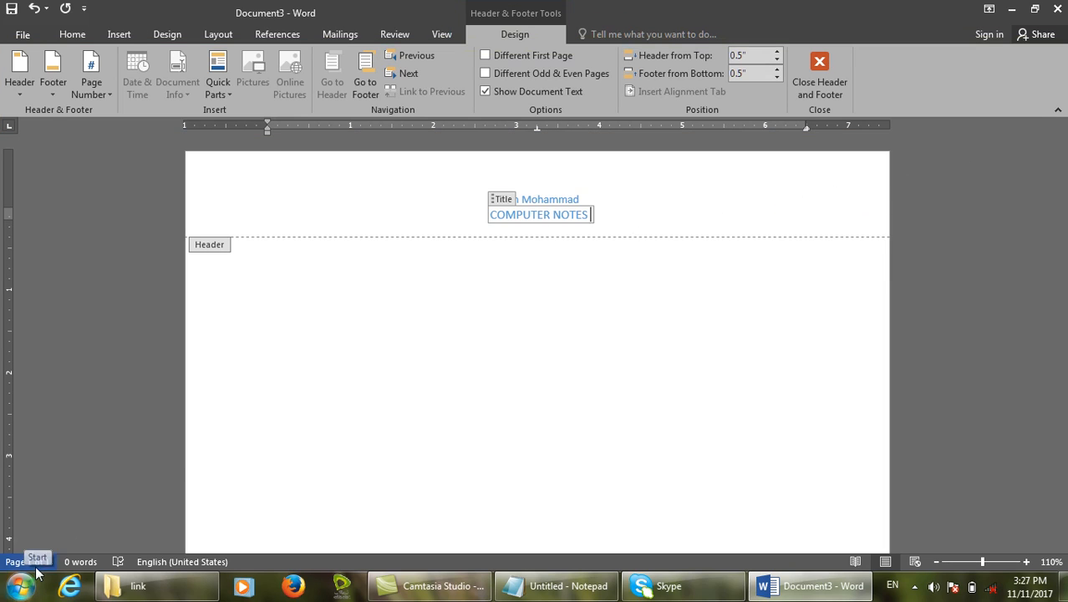
click(820, 71)
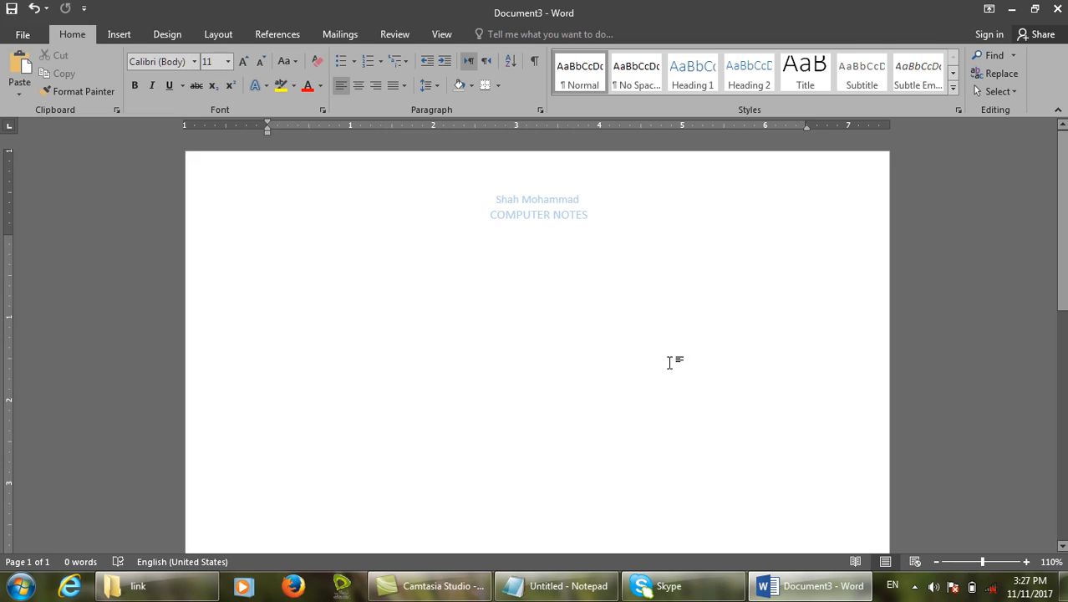
Add page breaks to reach 12 pages, then close Document3 and start a new blank document.
key(ctrl+Return)
key(ctrl+Return)
key(ctrl+Return)
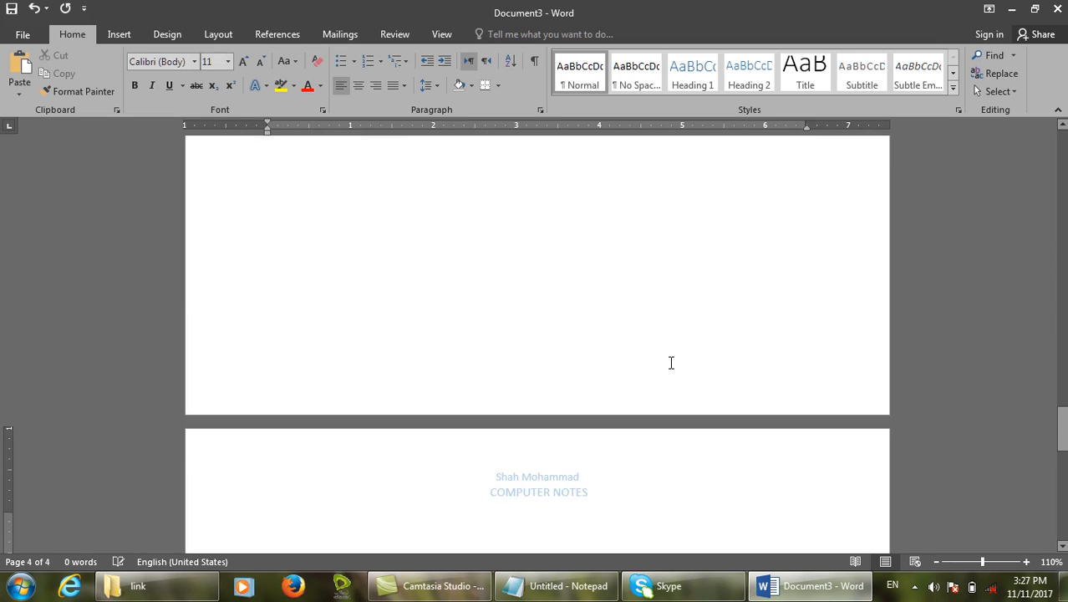
scroll(670, 362, down, 10)
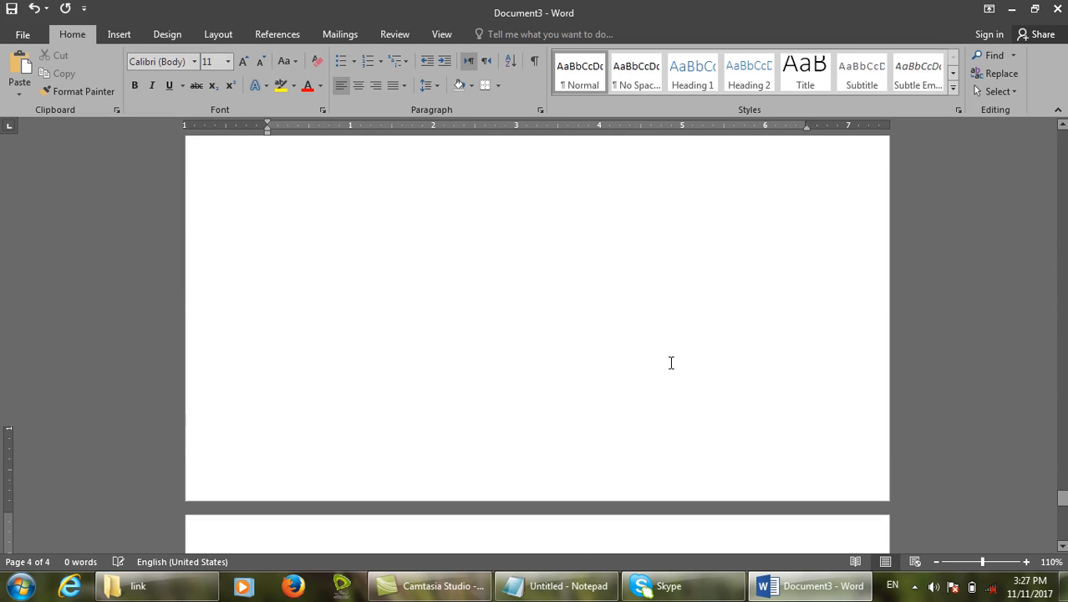
key(ctrl+Return)
key(ctrl+Return)
key(ctrl+Return)
key(ctrl+Return)
key(ctrl+Return)
key(ctrl+Return)
key(ctrl+Return)
key(ctrl+Return)
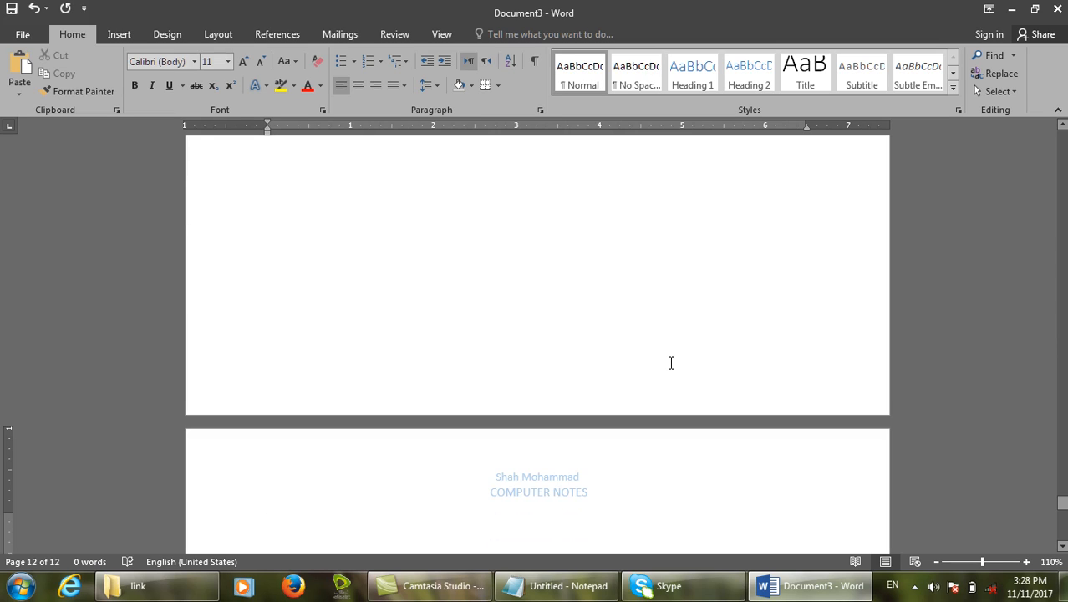
click(535, 323)
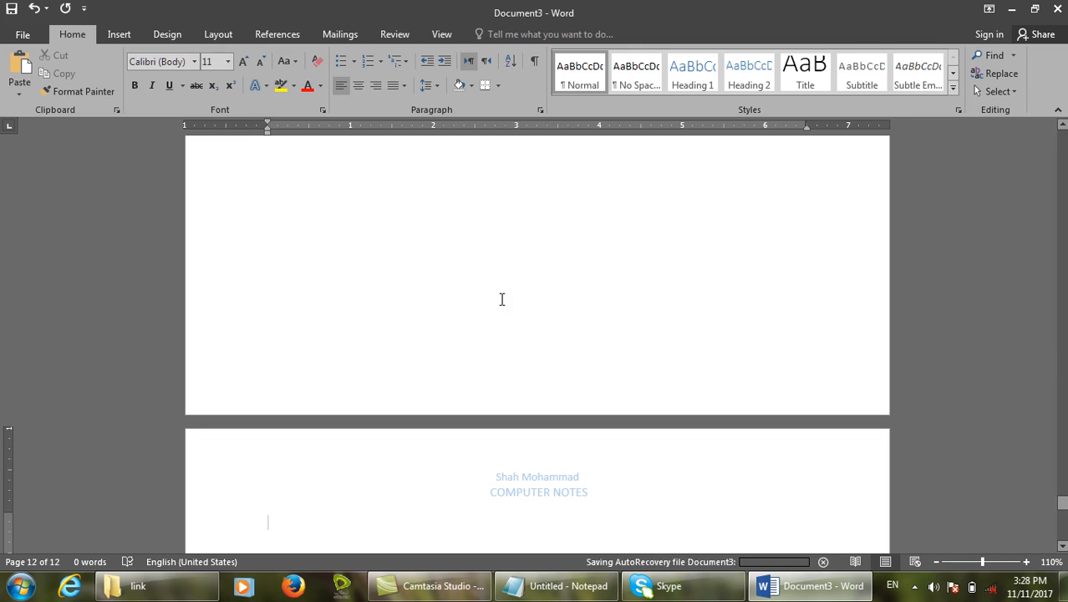
key(ctrl+n)
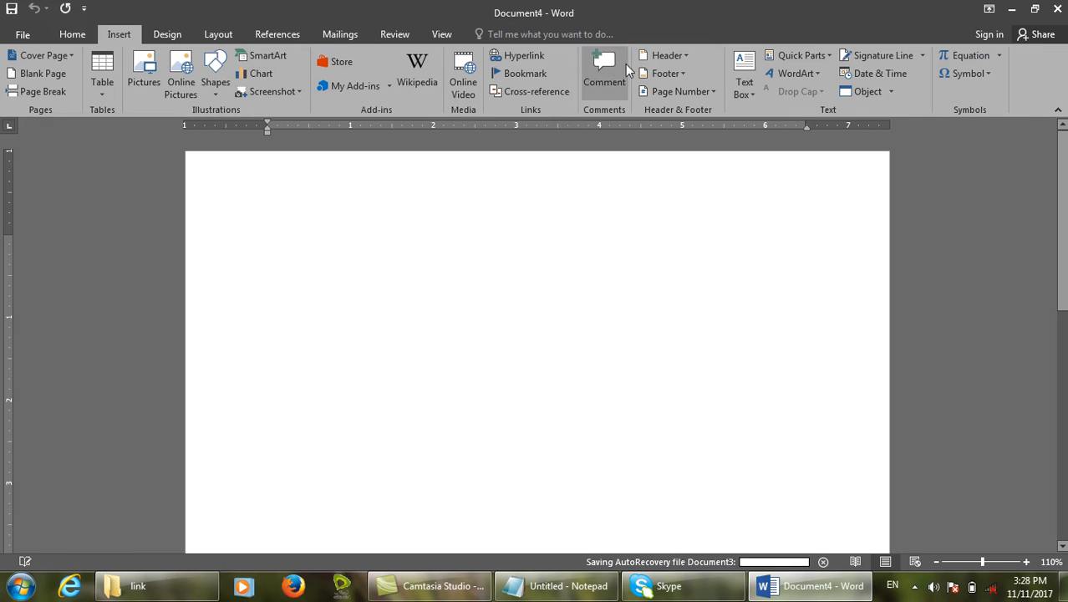
Insert the Semaphore 'Page X of Y' footer, close footer editing, and add page breaks to ten pages.
click(665, 74)
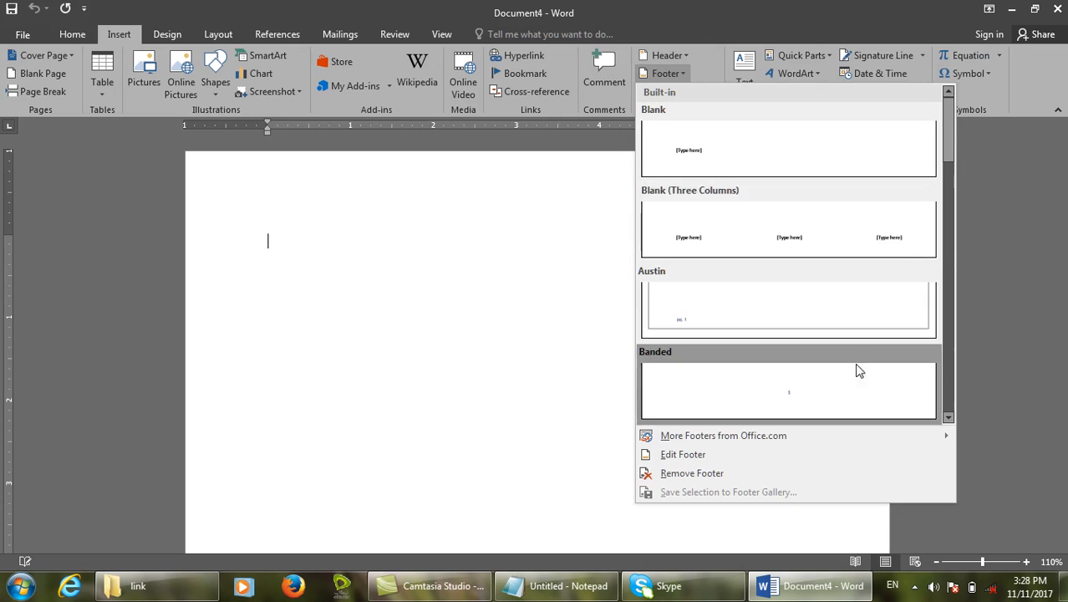
drag(950, 155, 950, 418)
scroll(832, 150, up, 3)
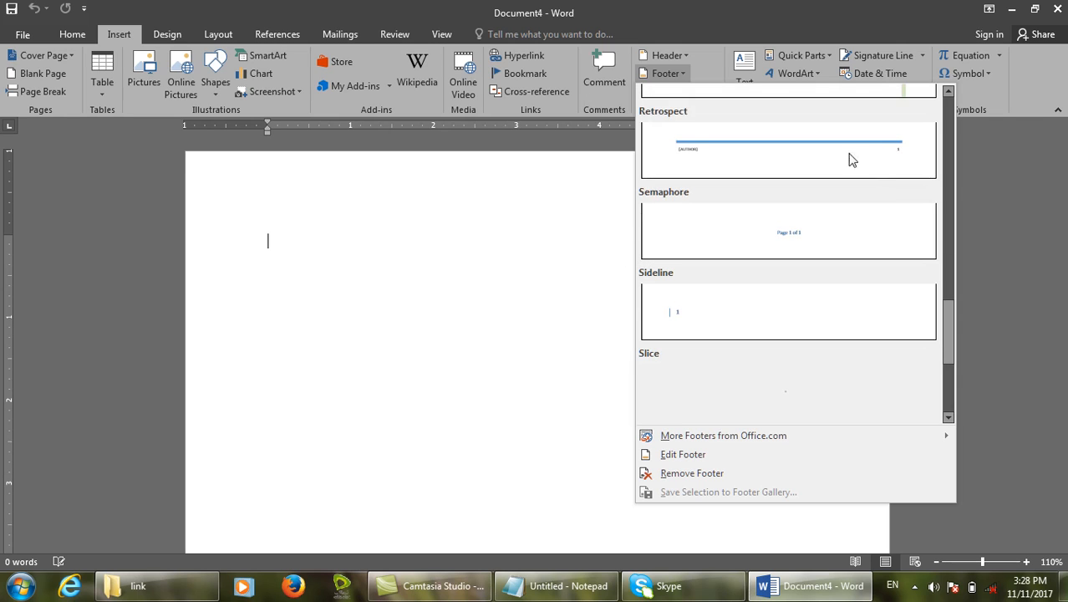
click(799, 217)
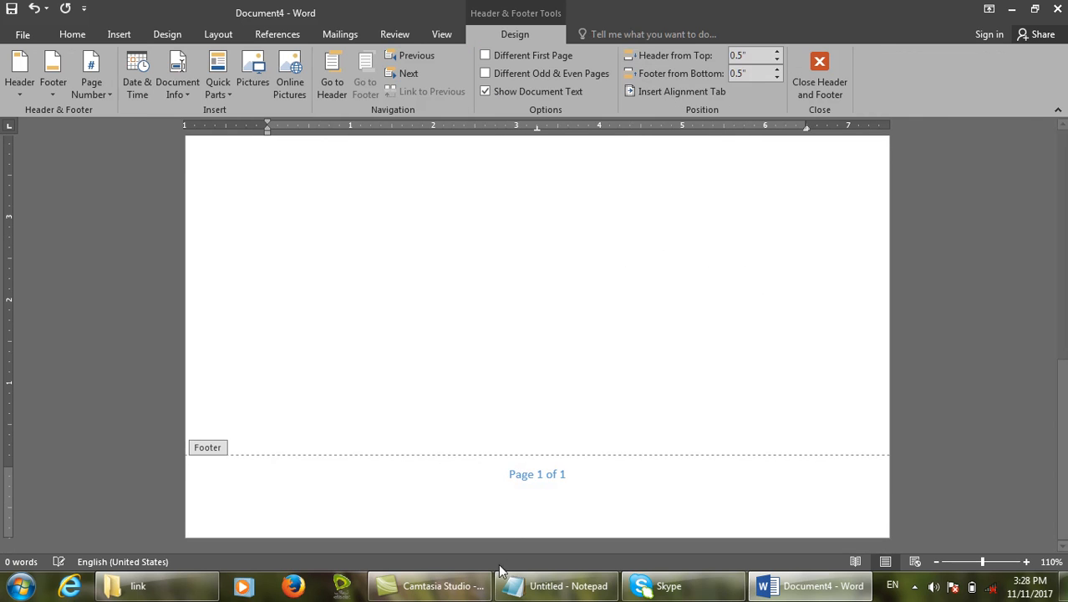
click(844, 81)
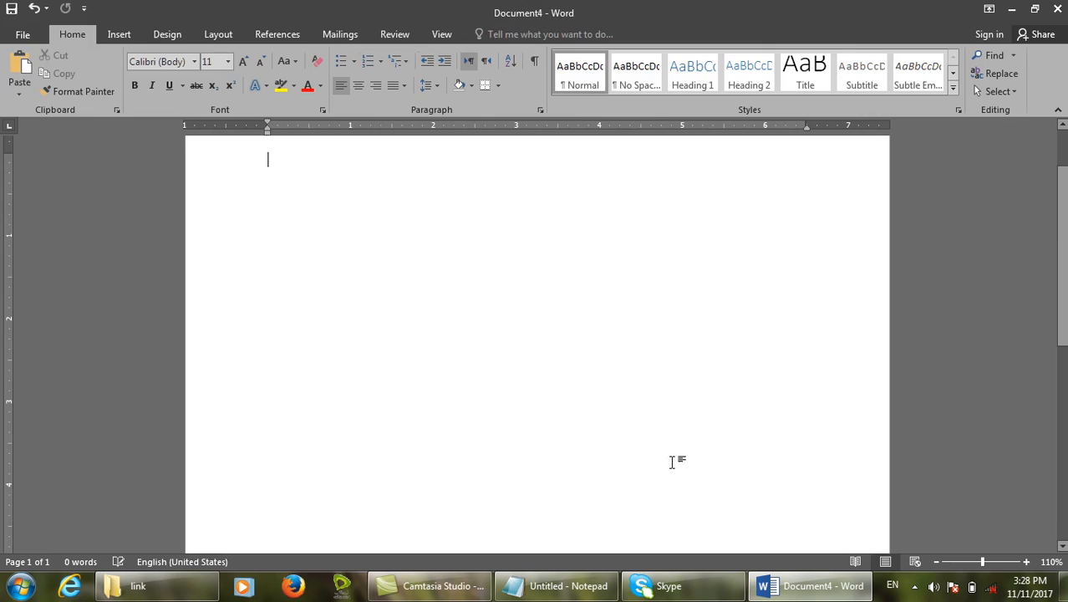
key(ctrl+Return)
key(ctrl+Return)
key(ctrl+Return)
key(ctrl+Return)
key(ctrl+Return)
key(ctrl+Return)
key(ctrl+Return)
key(ctrl+Return)
key(ctrl+Return)
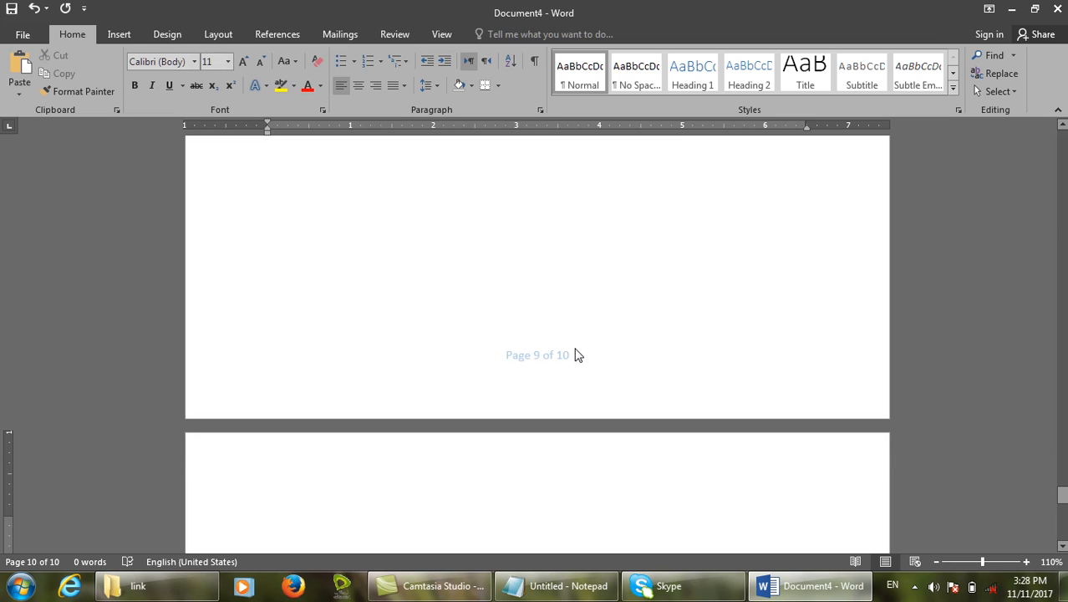
Browse the Insert tab's Header gallery down to More Headers from Office.com.
click(118, 34)
click(671, 57)
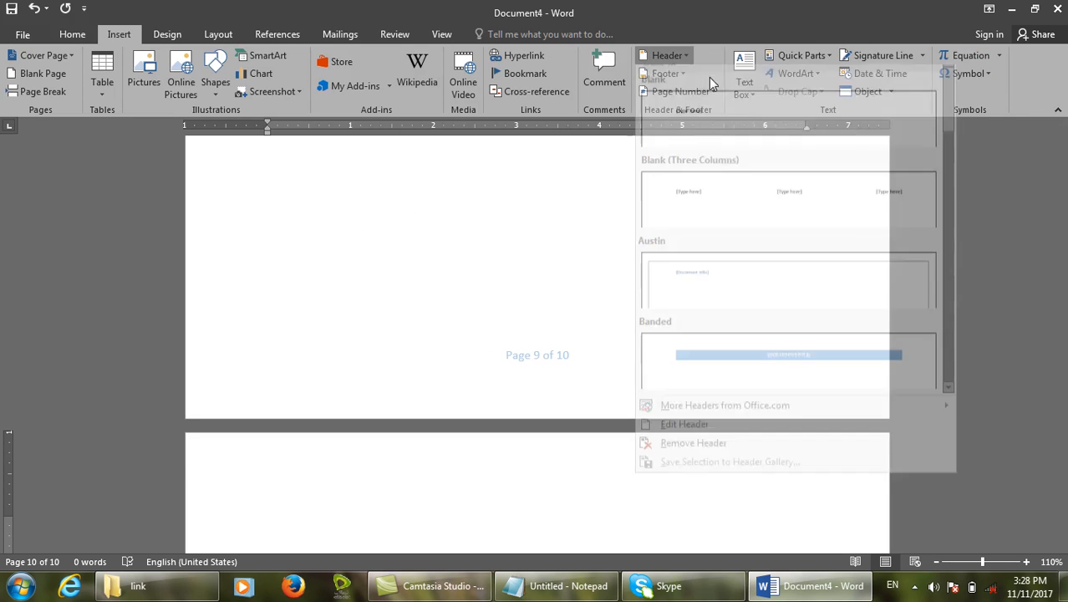
drag(947, 137, 962, 452)
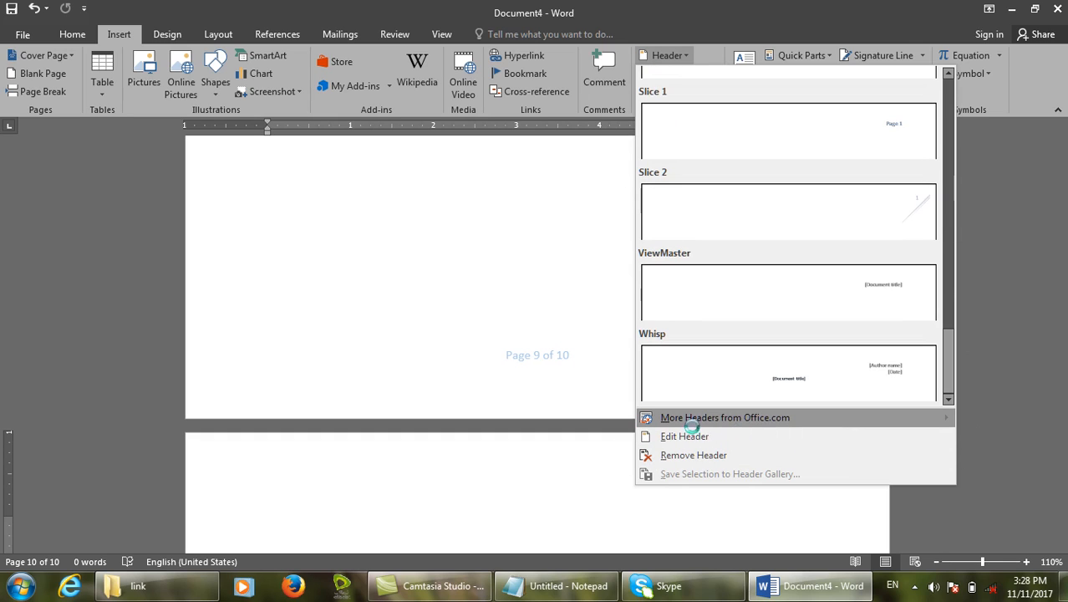
mouse_move(746, 431)
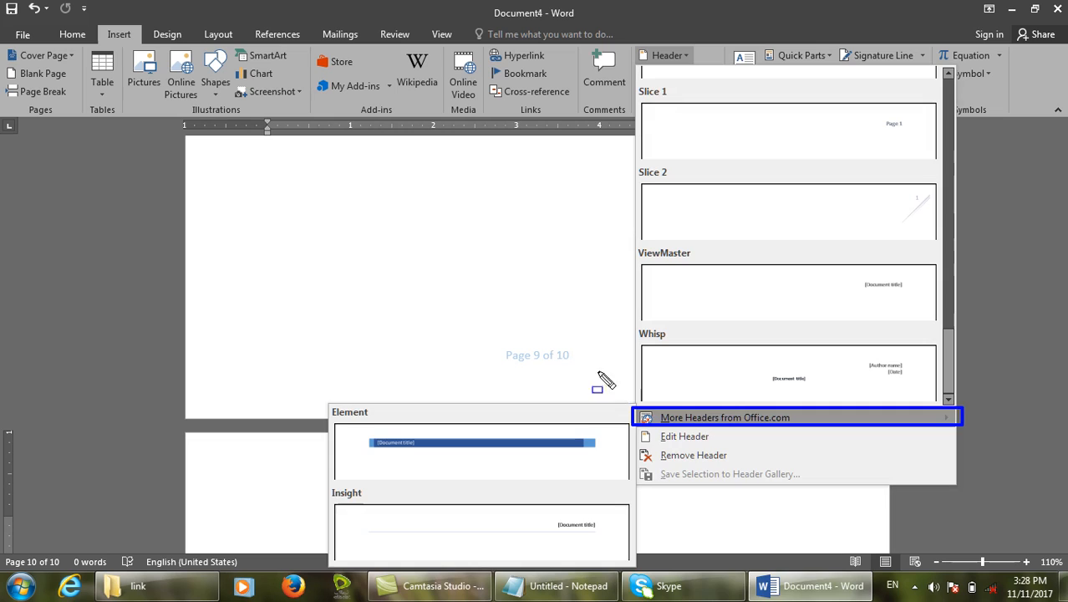
Close Document4 without saving its changes.
key(Escape)
key(alt+F4)
click(534, 323)
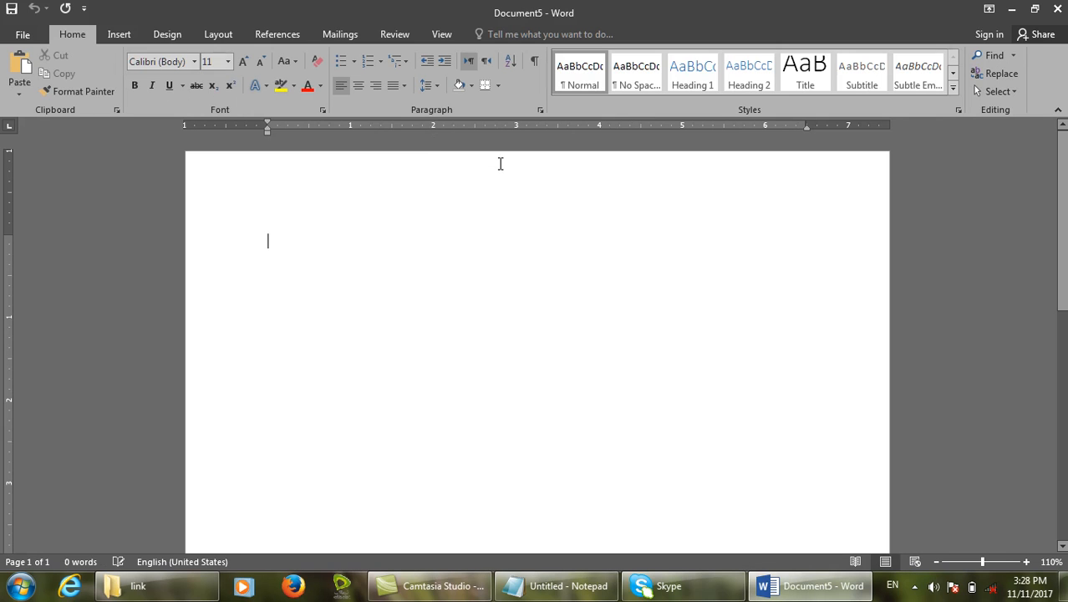
Add a header reading 'Computer Notessdfsdfds' on a new line and return to the body.
double_click(501, 164)
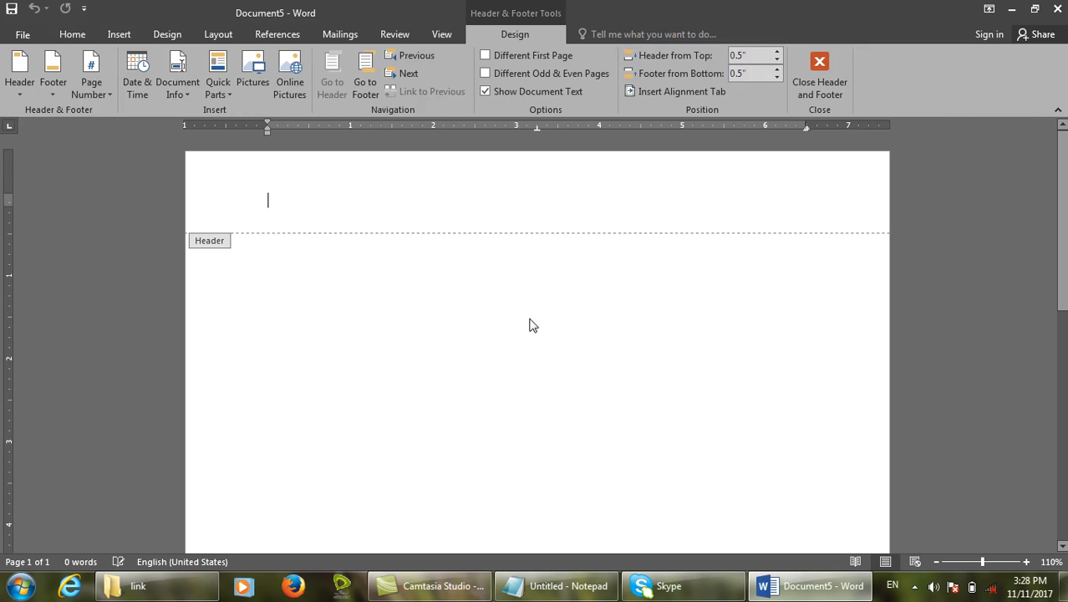
key(Return)
text(Computer)
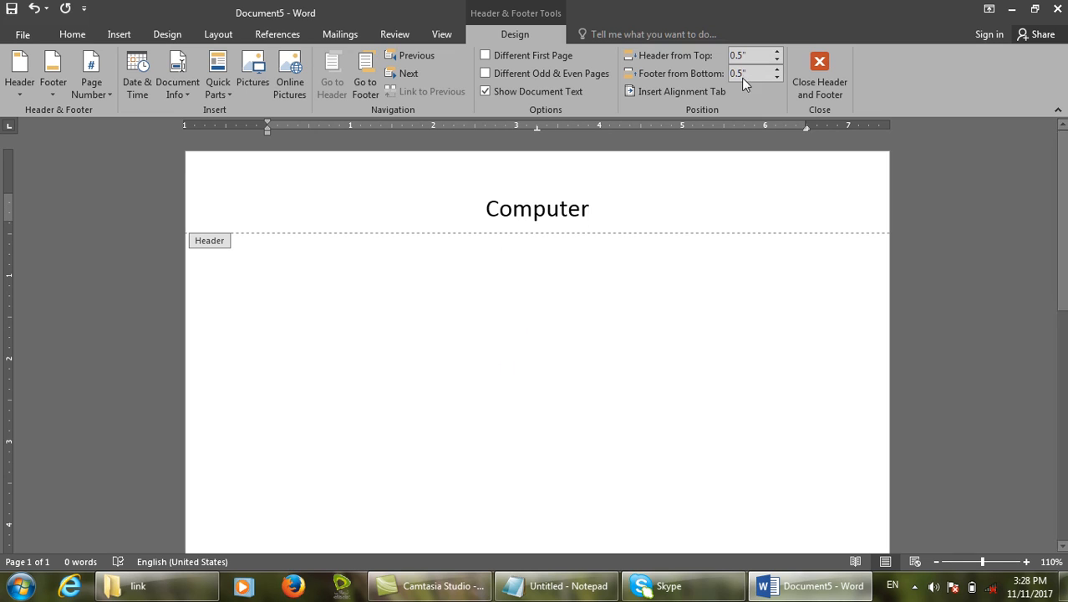
text( Notessdfsdfds)
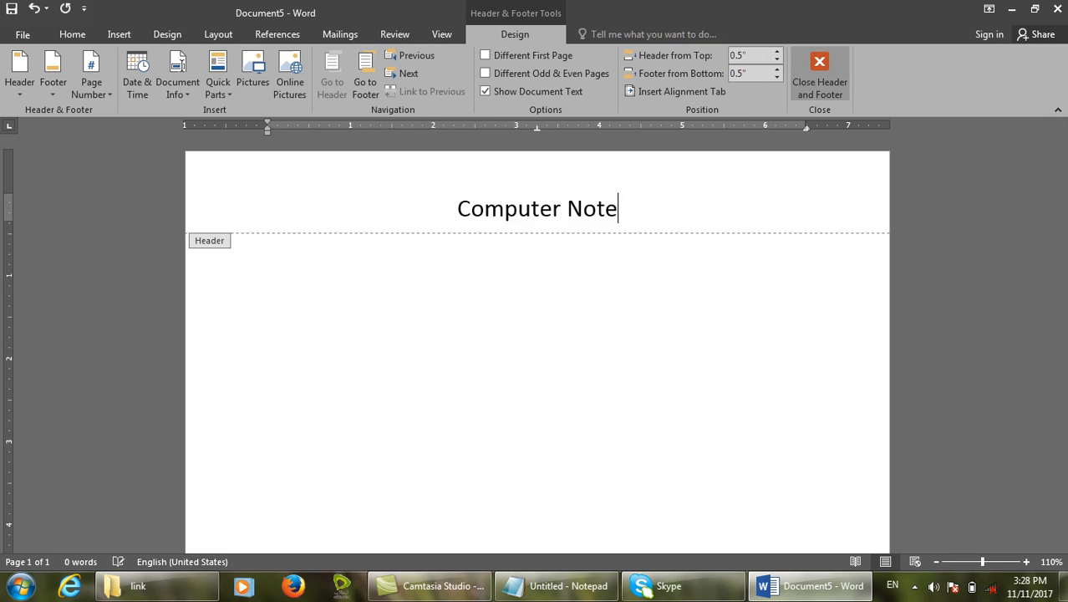
click(807, 81)
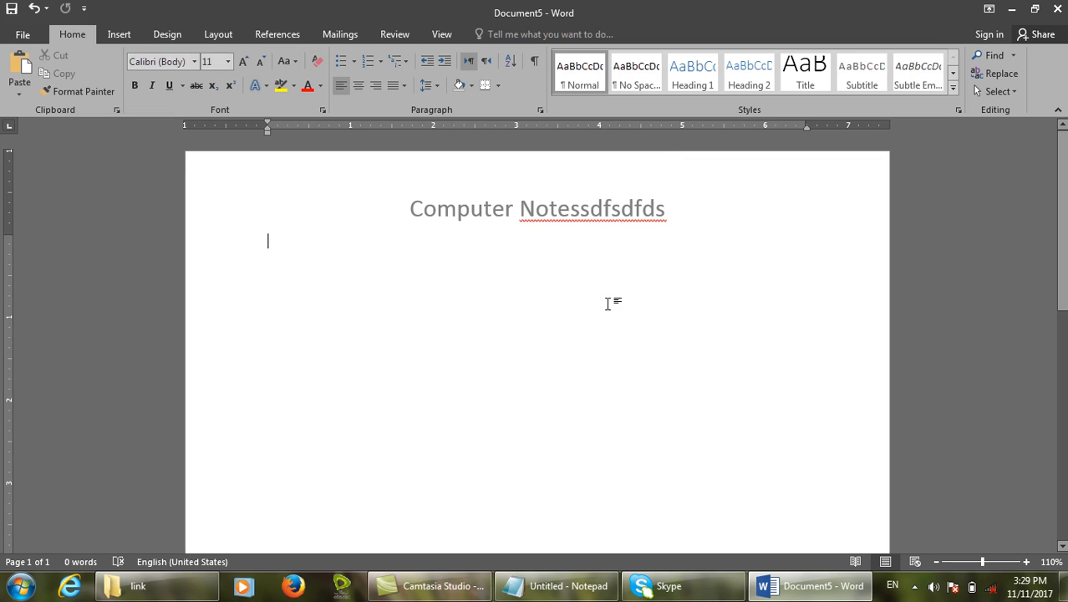
scroll(607, 303, down, 10)
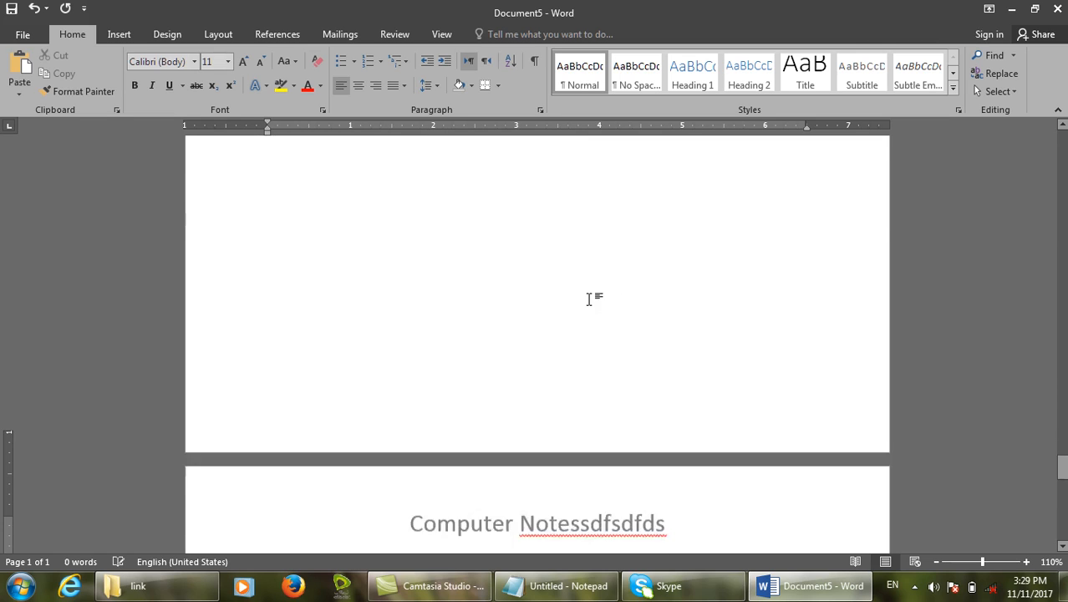
scroll(589, 299, down, 3)
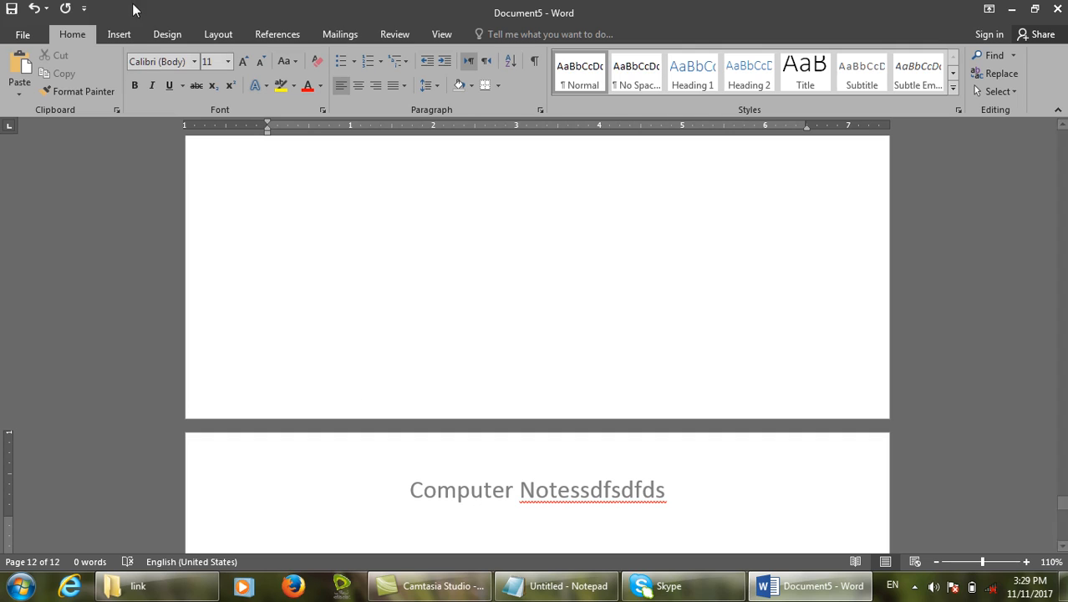
click(119, 33)
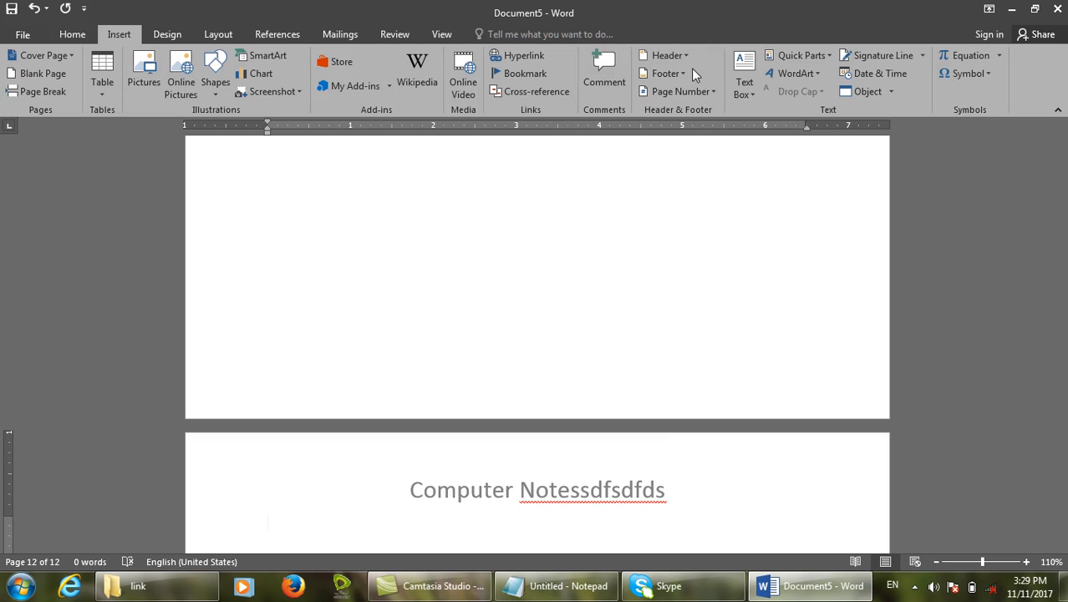
Edit the header, deleting 'ssdfsdfds' so it reads 'Computer Note'.
click(689, 59)
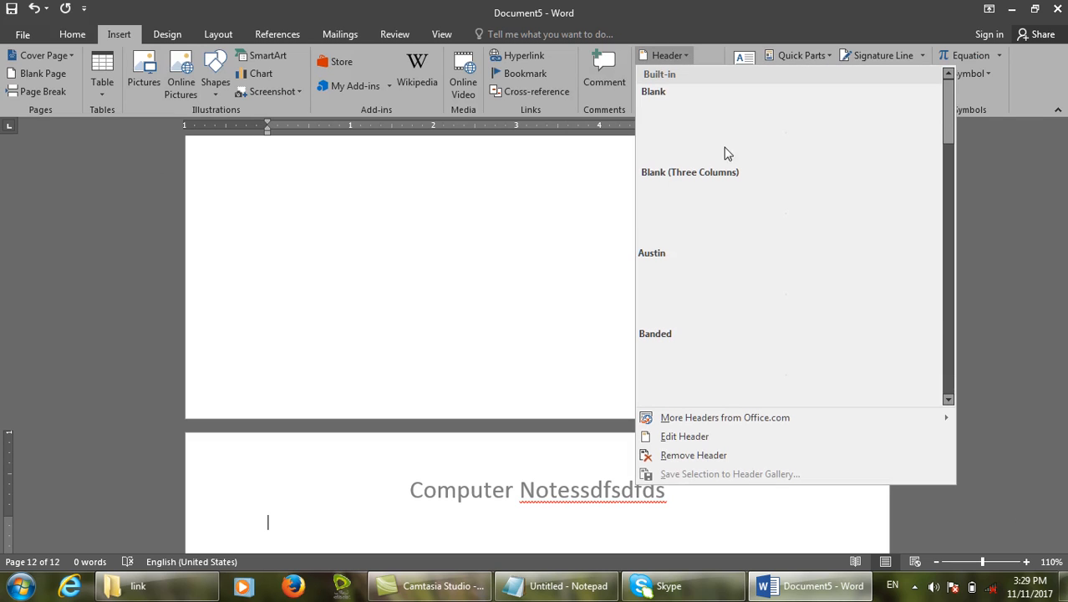
click(673, 439)
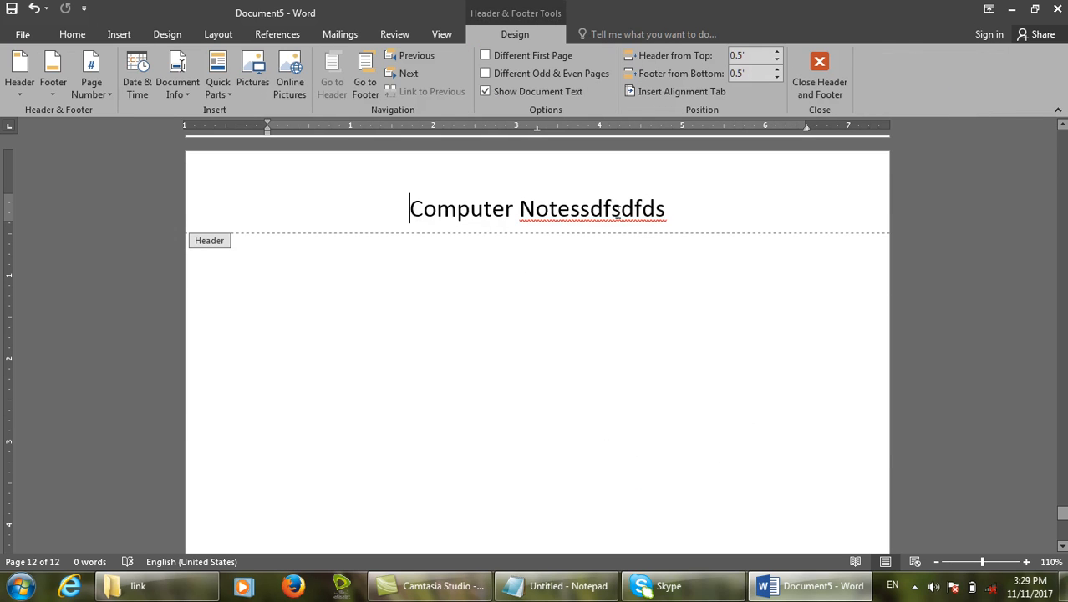
drag(668, 208, 573, 221)
key(BackSpace)
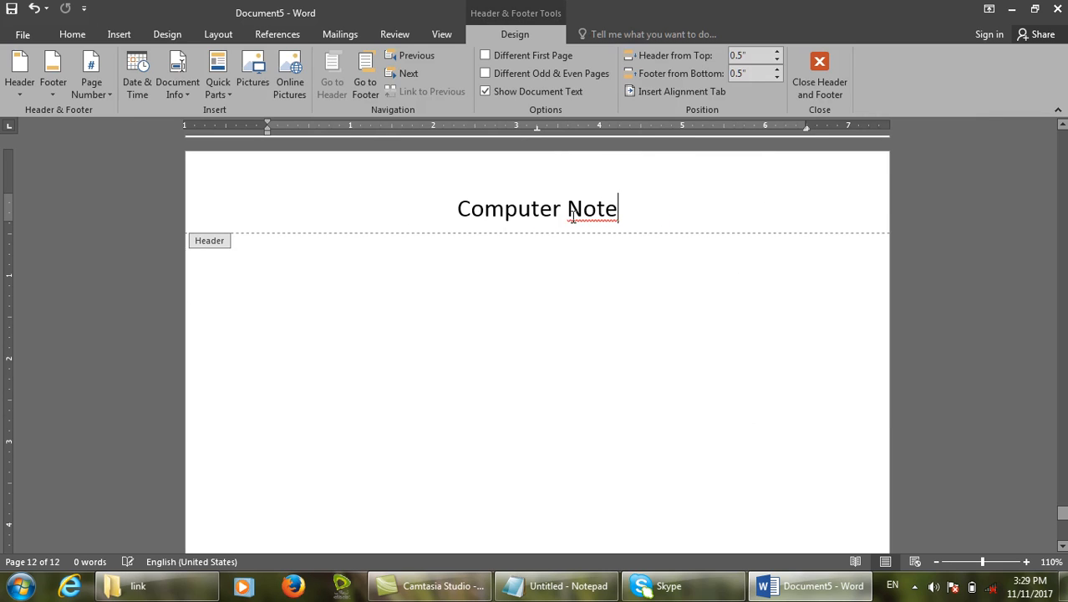
click(813, 67)
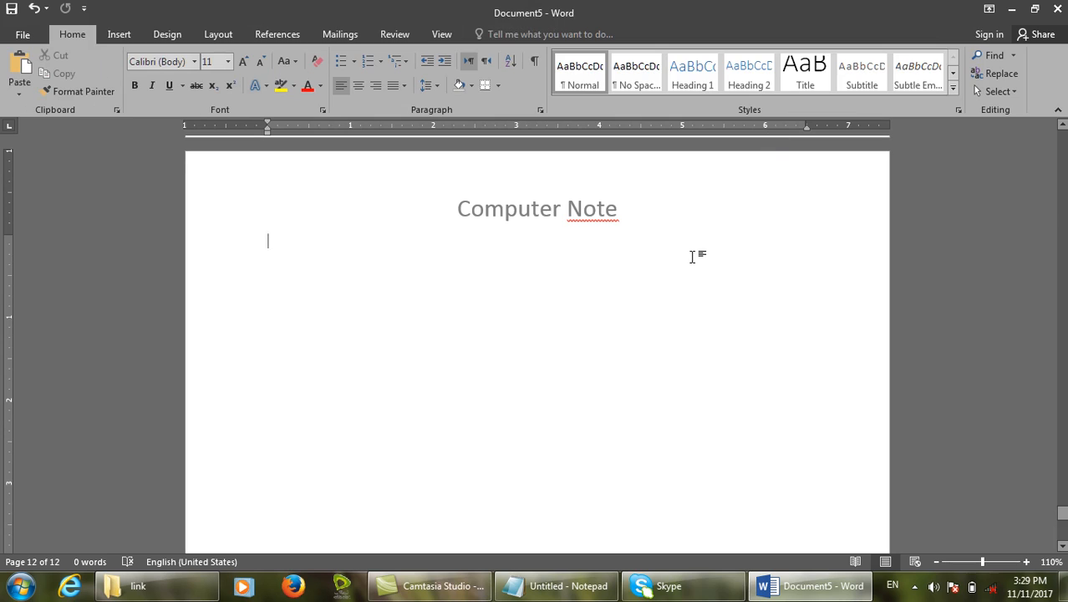
scroll(692, 257, up, 5)
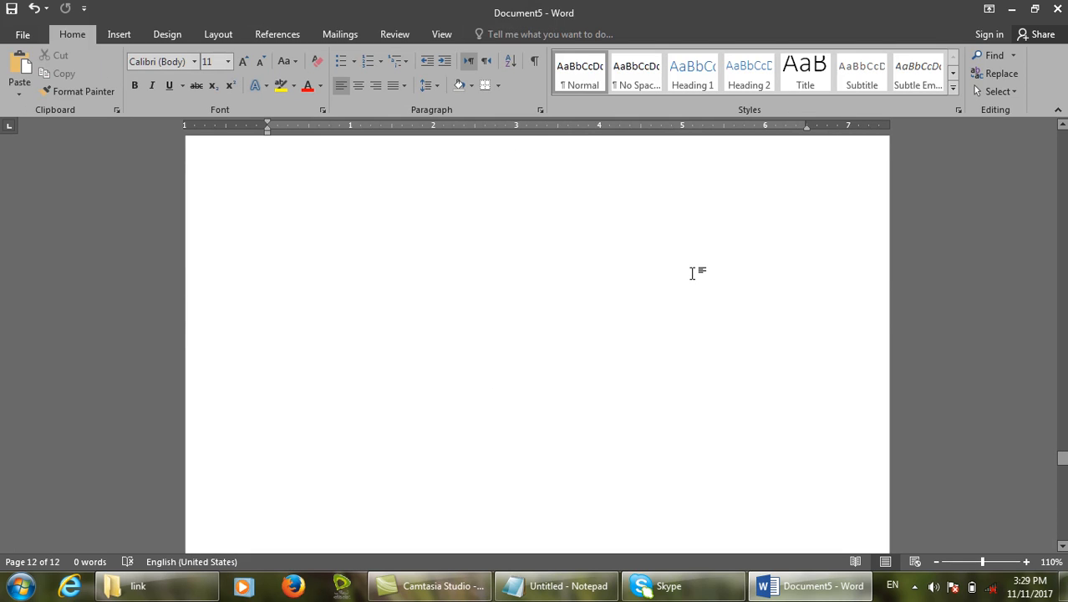
scroll(692, 274, up, 10)
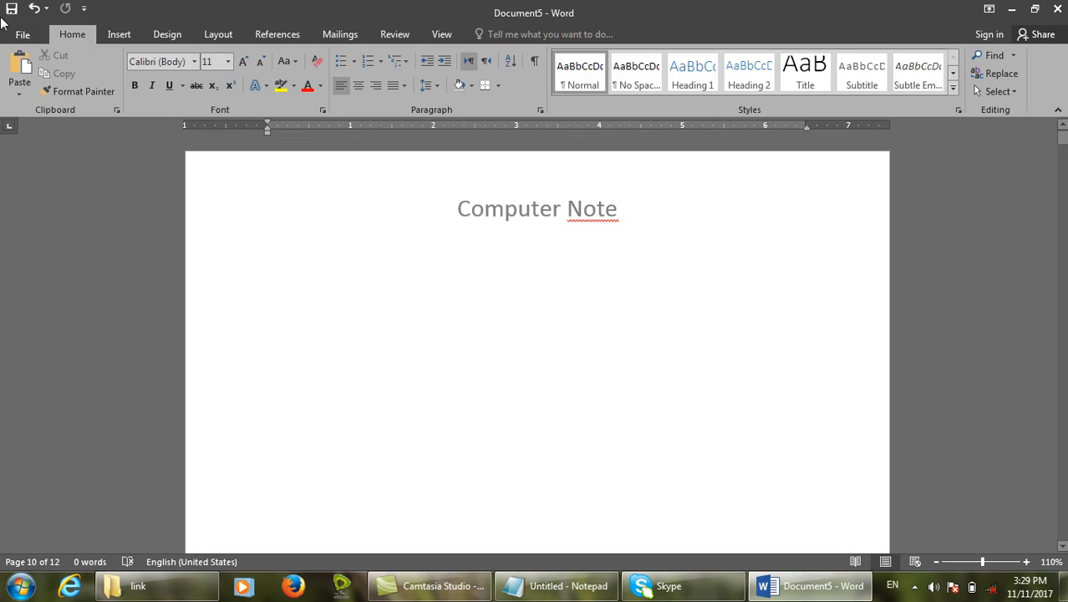
Remove the 'Computer Note' header from the document.
click(117, 35)
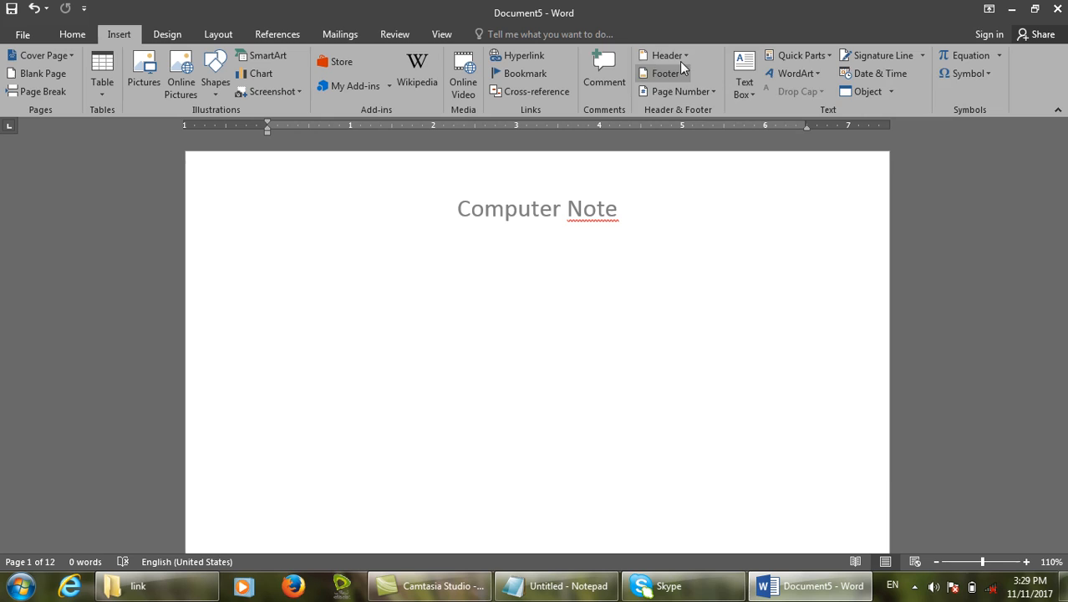
click(682, 56)
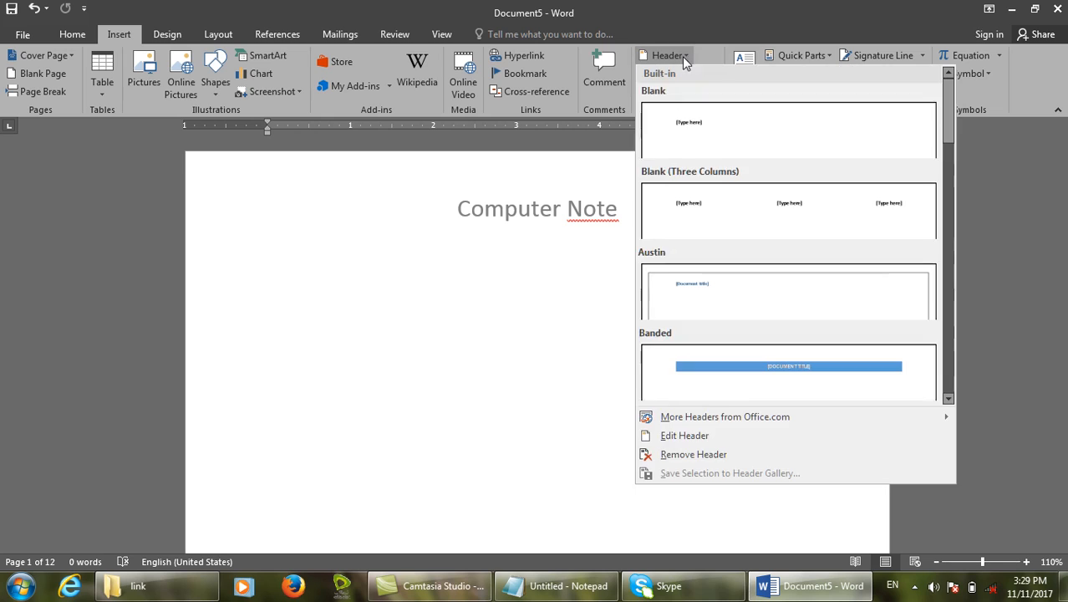
click(678, 456)
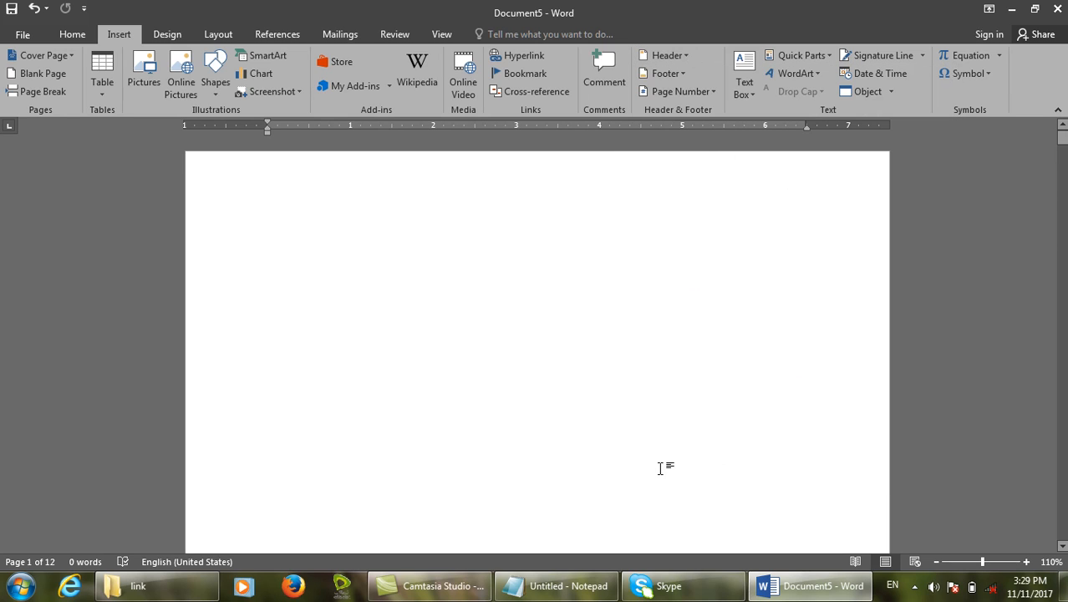
Look through the Page Number, Footer and Header menus without changing anything.
click(675, 89)
click(678, 73)
click(678, 74)
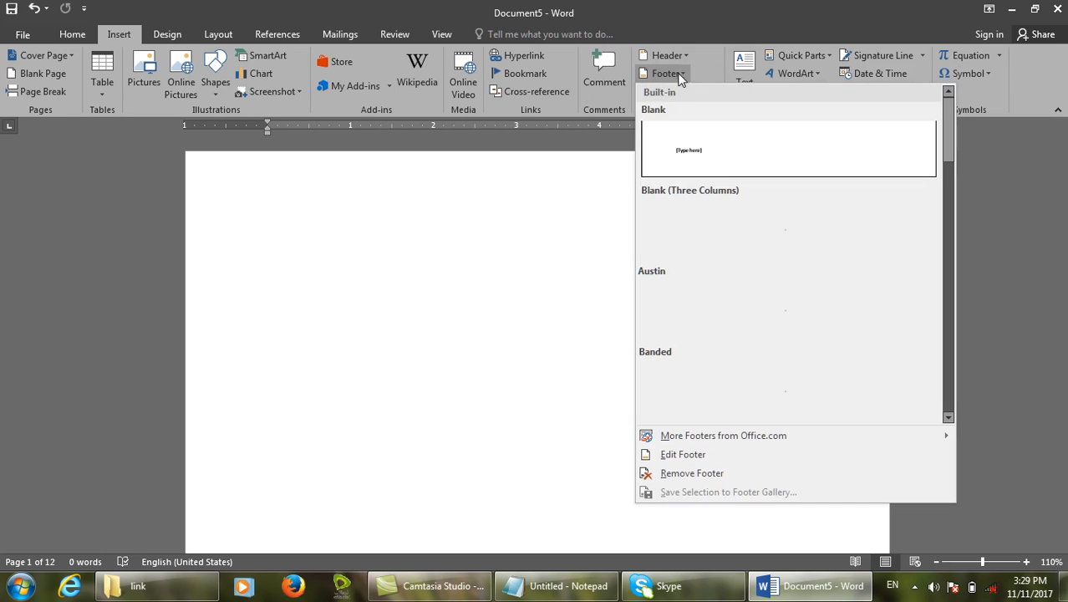
click(591, 159)
click(666, 55)
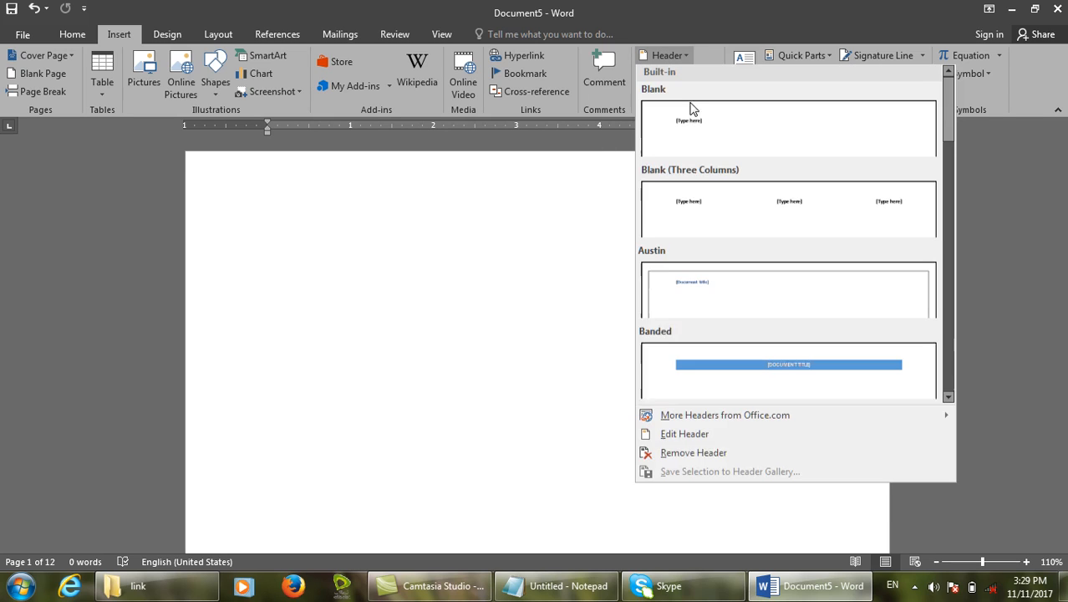
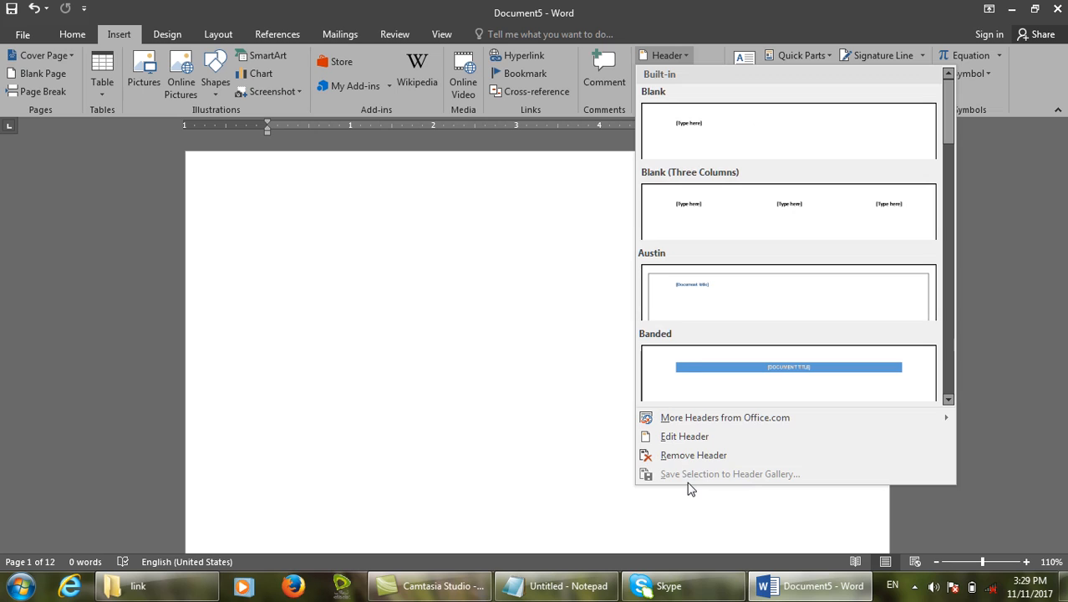
Open page 12's empty header and glance through the Header and Footer galleries without choosing one.
click(699, 440)
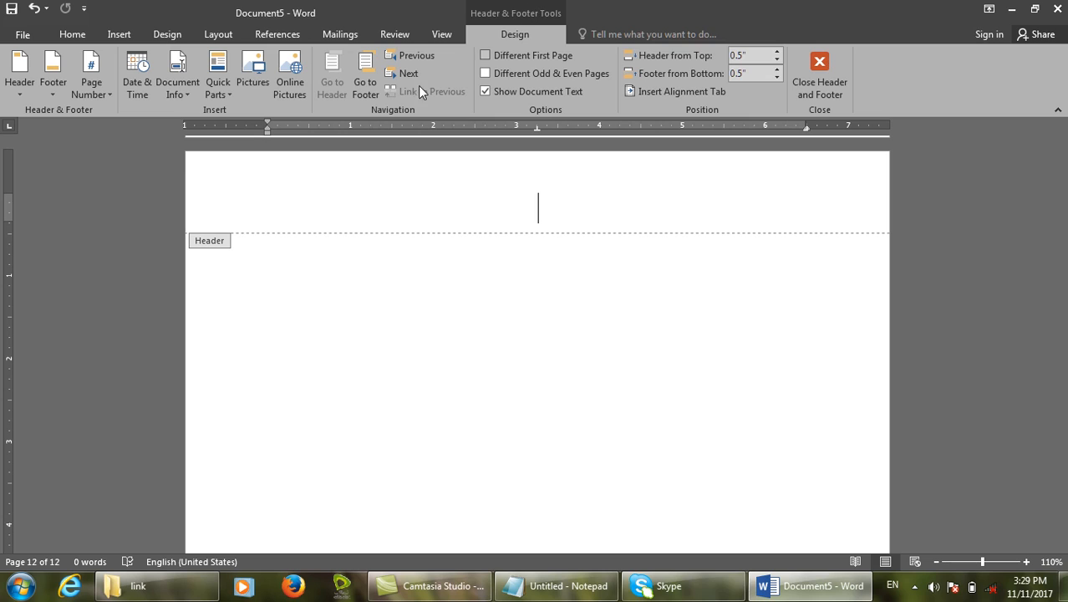
click(18, 84)
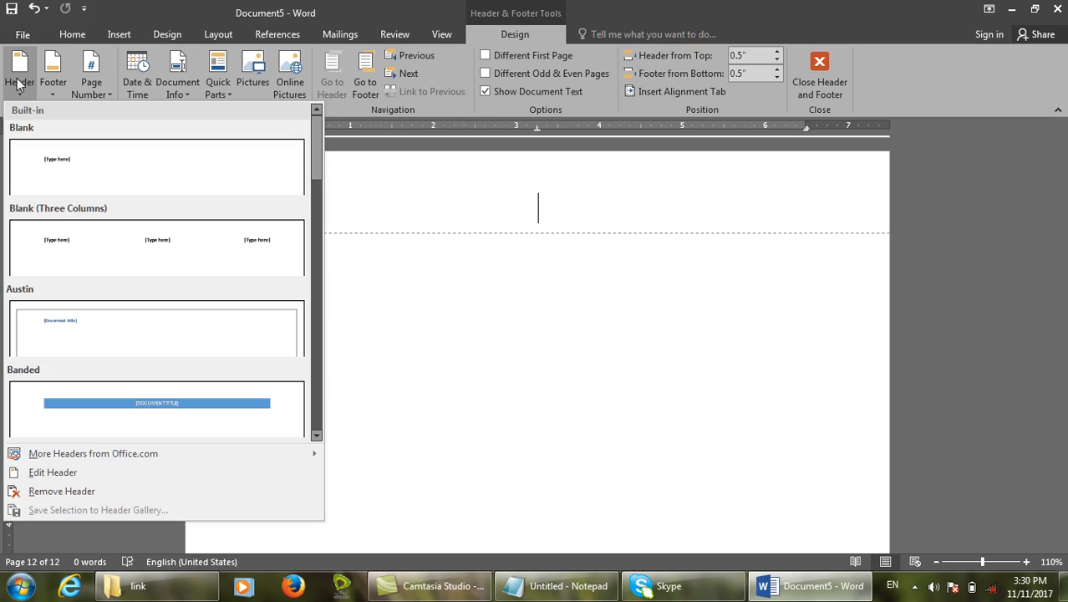
click(44, 84)
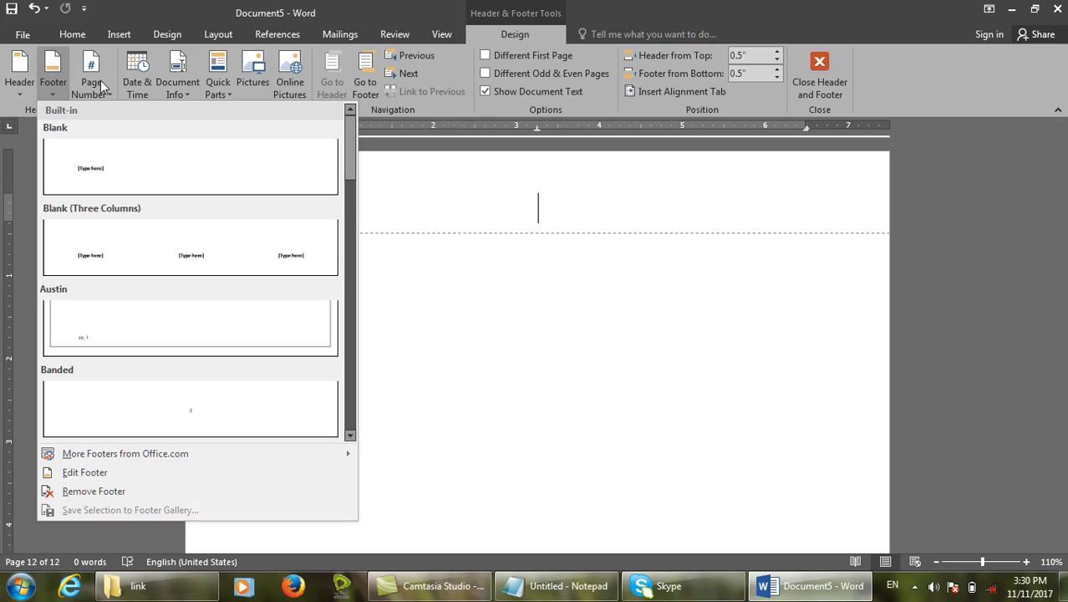
click(415, 172)
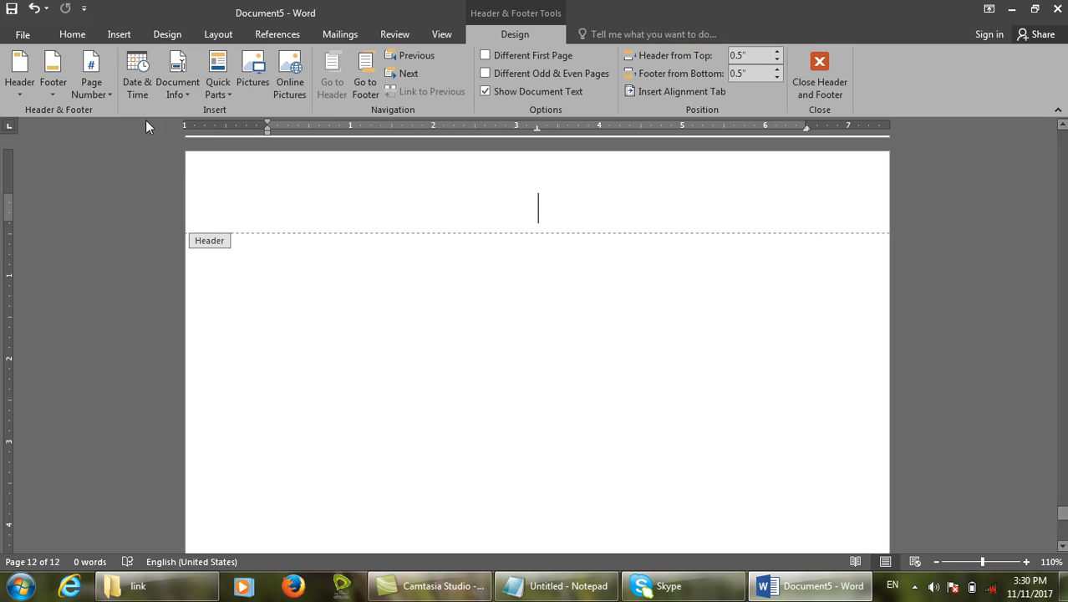
Annotate the header area and the Top of Page and Bottom of Page page-number options.
click(112, 89)
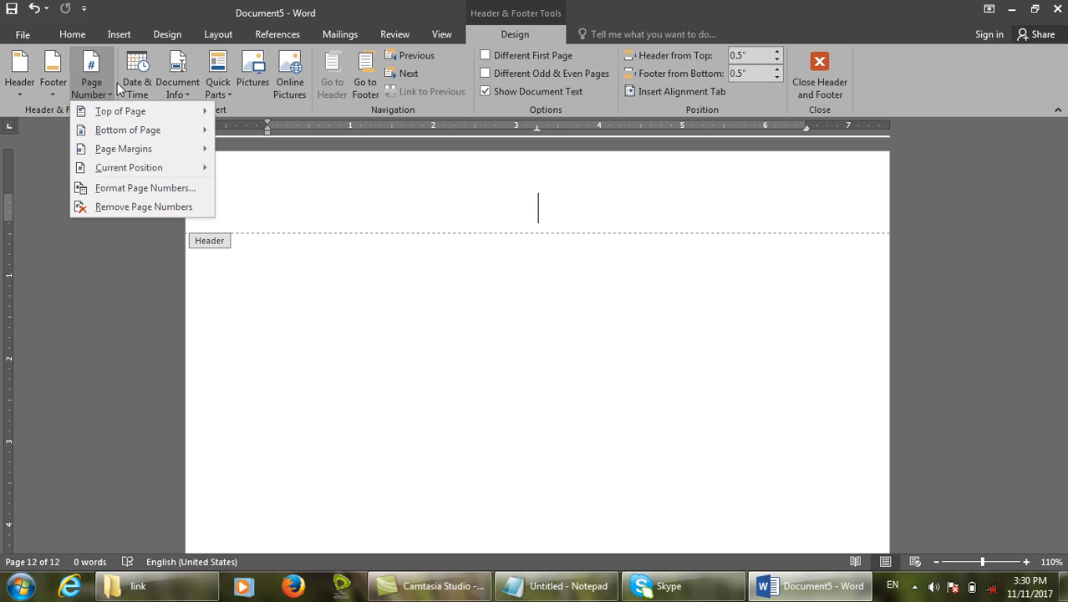
drag(187, 233, 248, 265)
drag(103, 104, 216, 118)
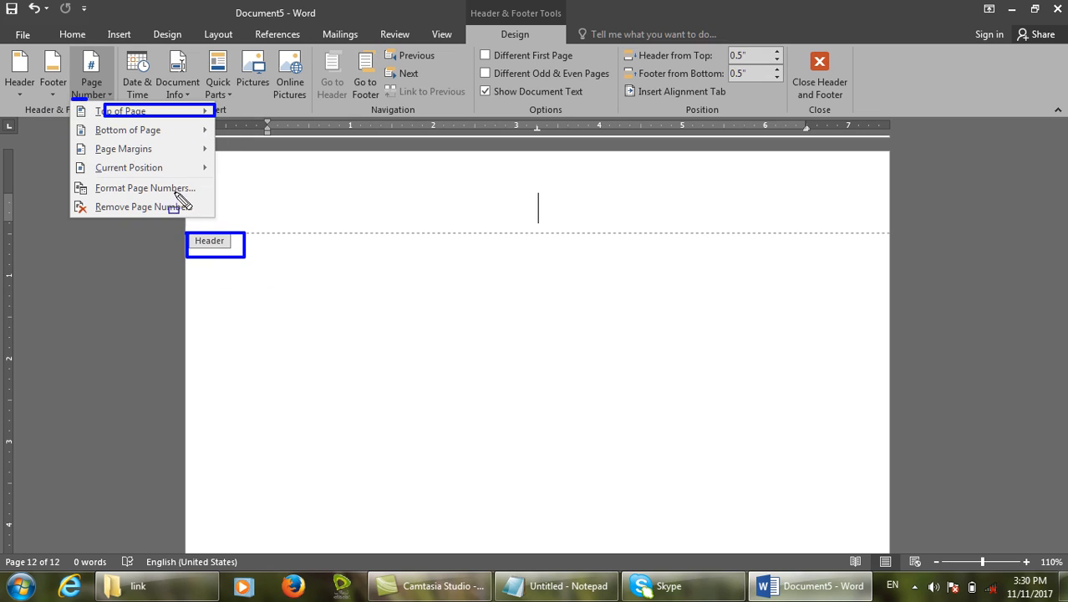
mouse_move(90, 148)
mouse_down()
mouse_move(229, 122)
mouse_move(210, 139)
mouse_up()
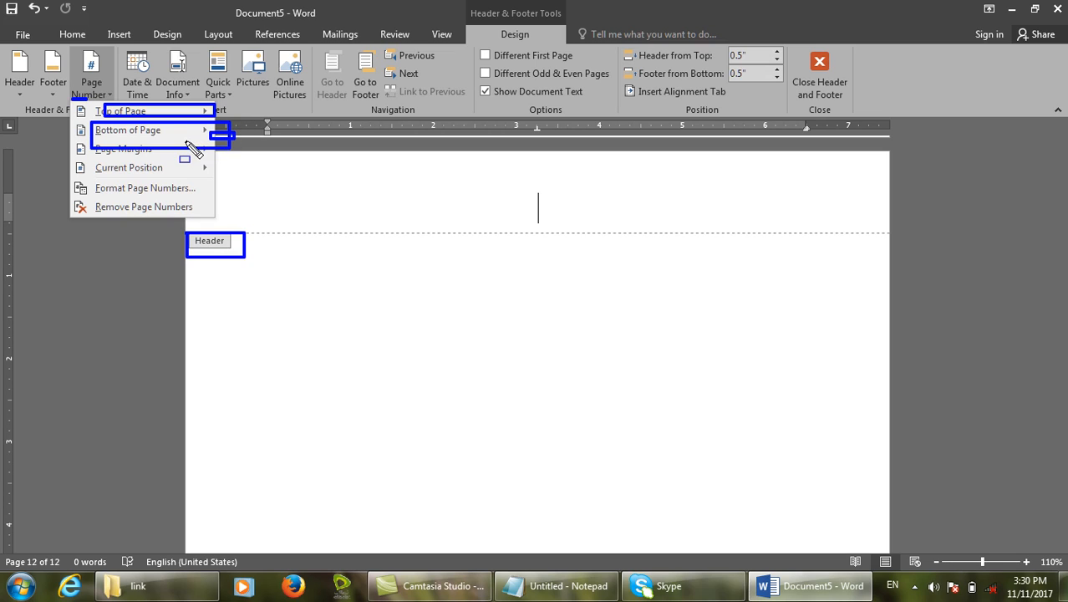
key(Escape)
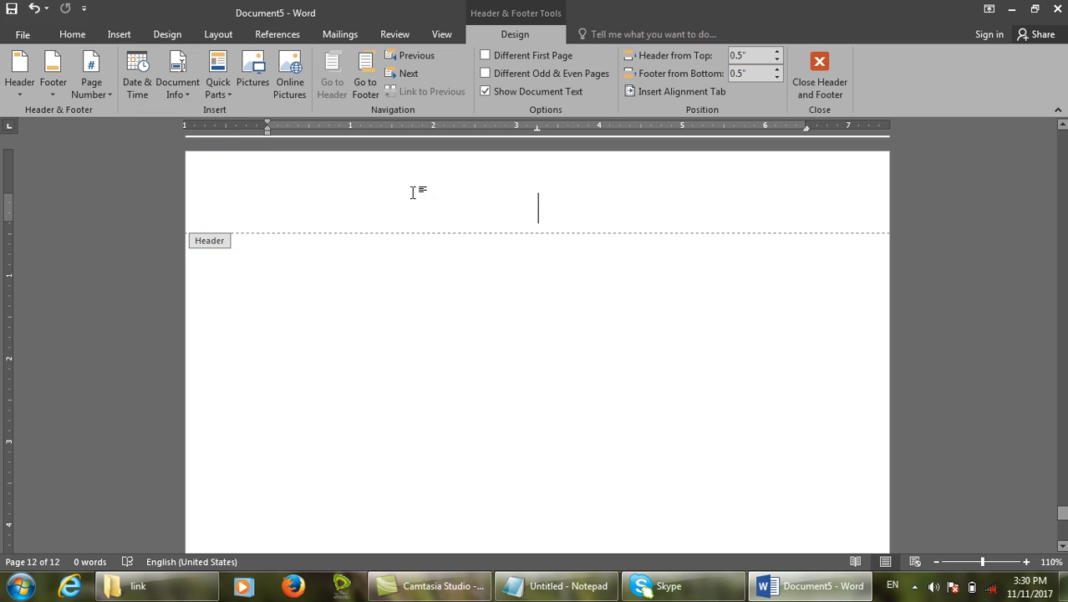
Insert the Top of Page Rounded Rectangle 2 page number, showing 12 in the header.
click(91, 82)
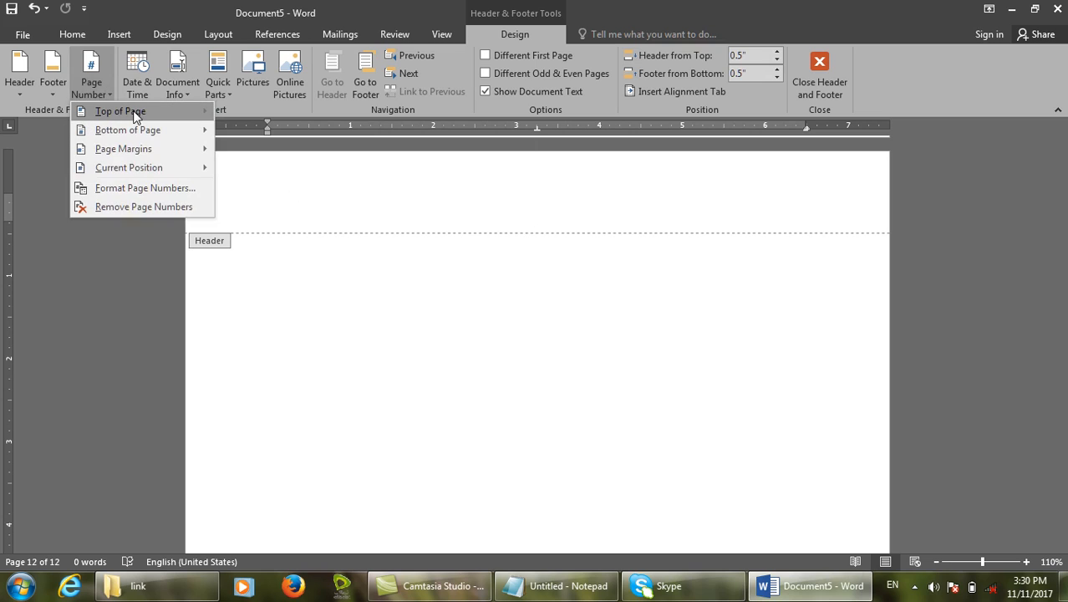
mouse_move(133, 111)
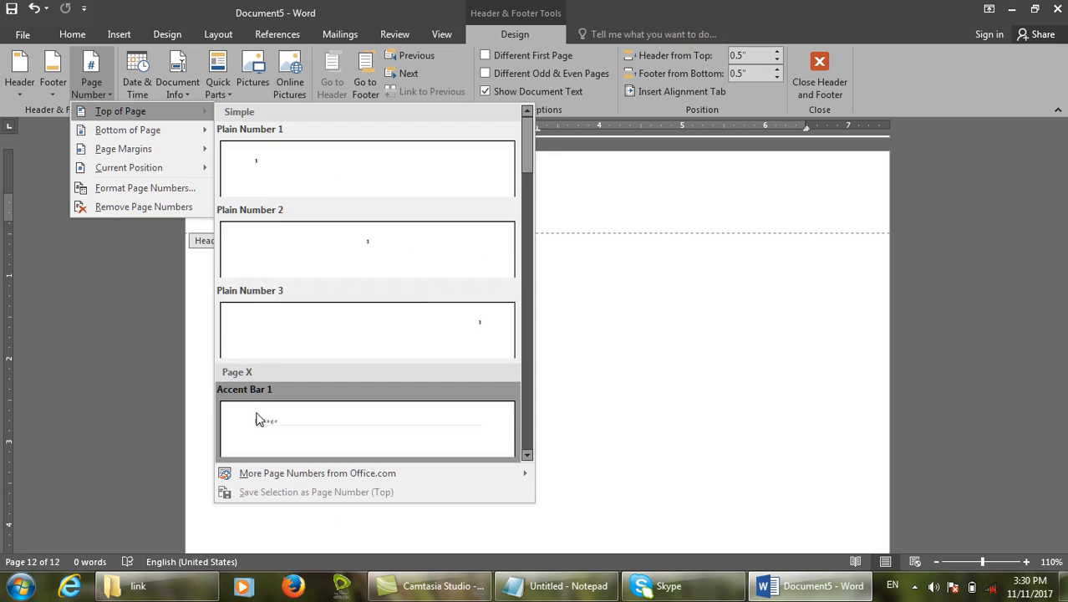
drag(528, 150, 533, 183)
drag(524, 247, 518, 376)
click(516, 378)
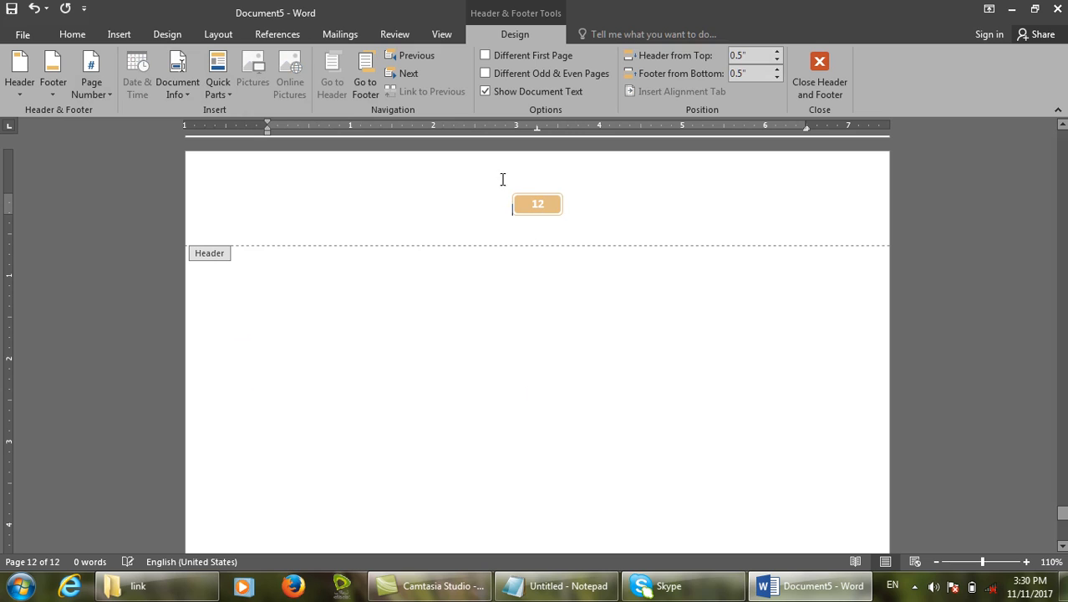
Leave header editing and add page breaks so the document grows to 17 pages.
click(806, 87)
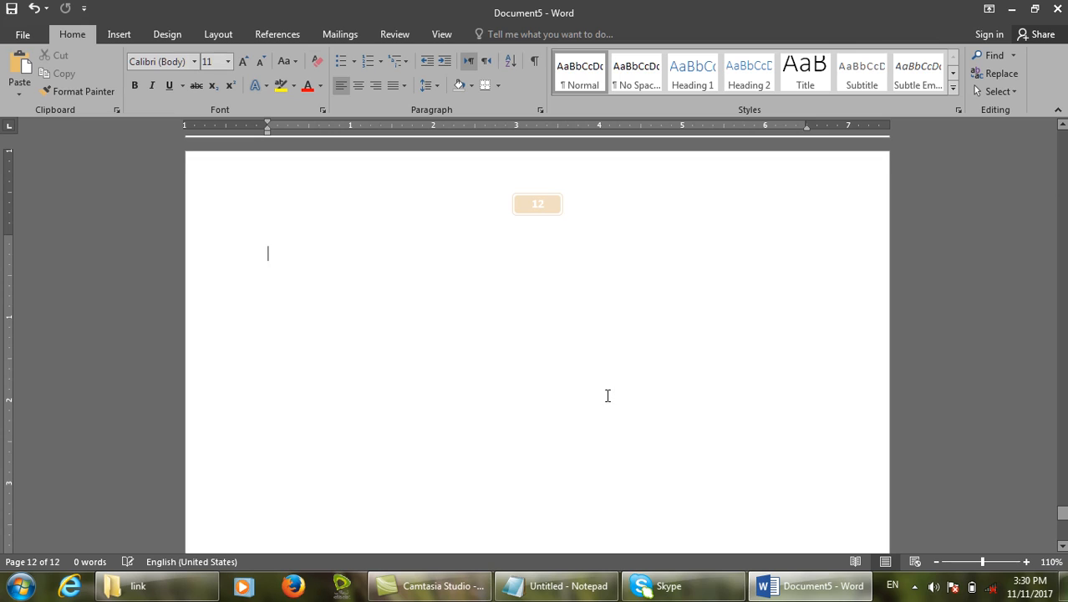
scroll(607, 395, down, 20)
key(ctrl+Return)
key(ctrl+Return)
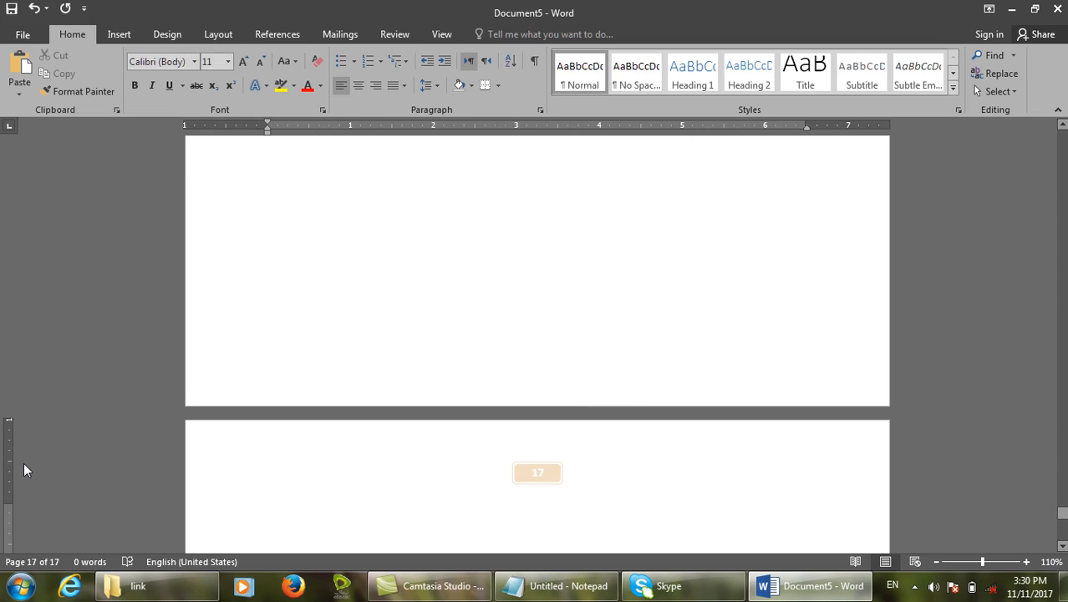
Replace the top page number with a Circle-style number and return to the document.
double_click(530, 457)
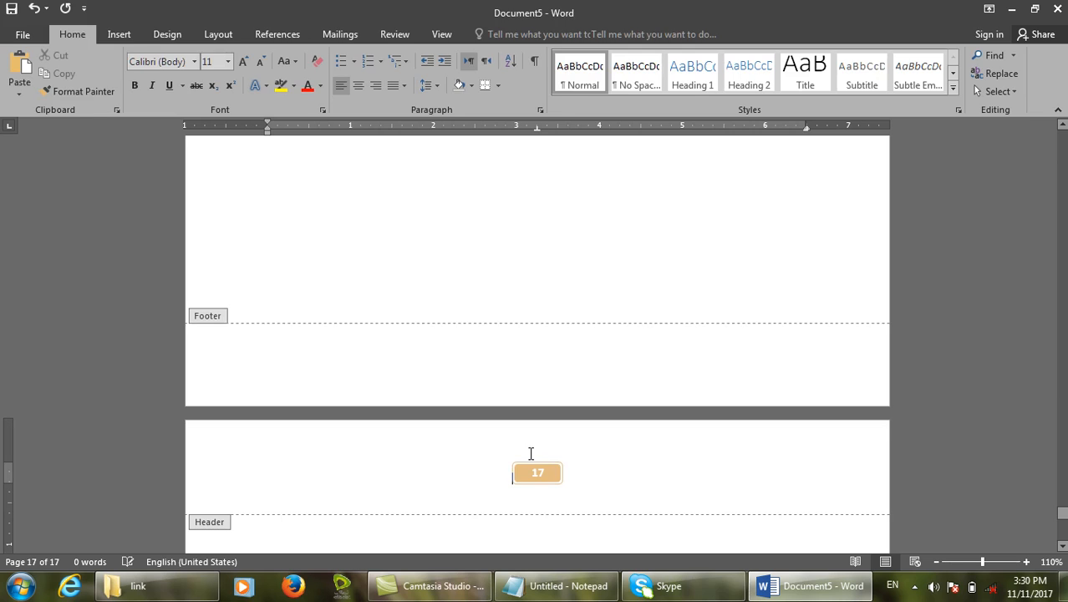
triple_click(444, 487)
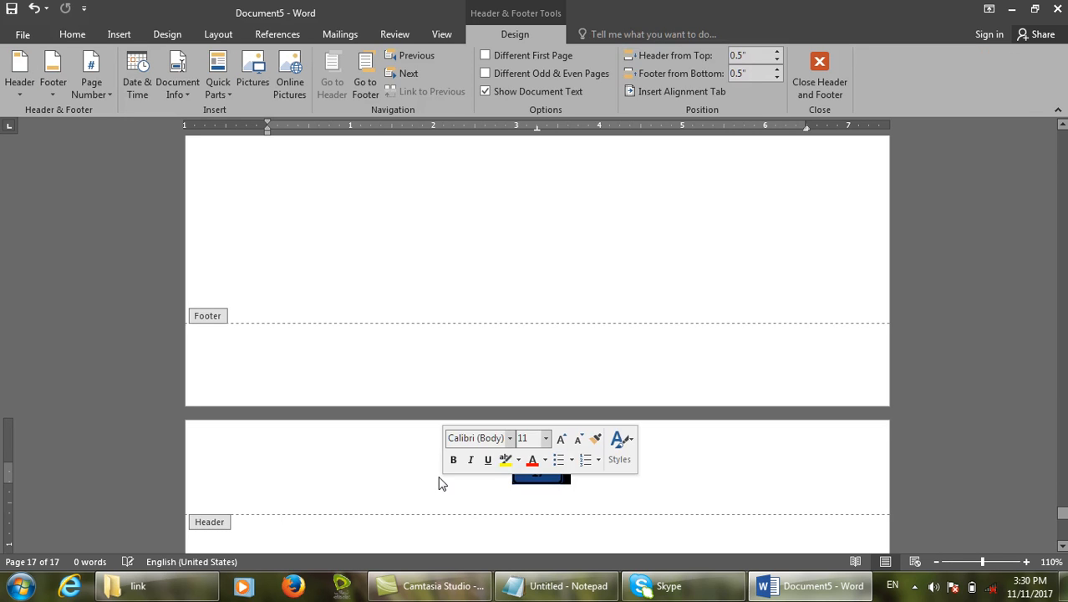
key(Delete)
click(108, 71)
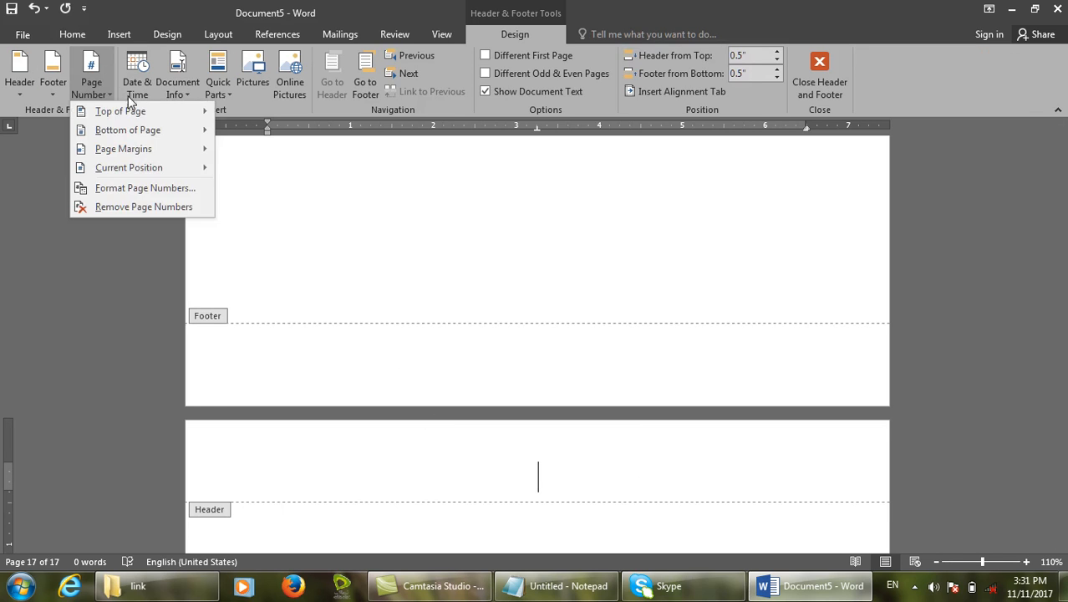
drag(528, 159, 528, 443)
click(364, 187)
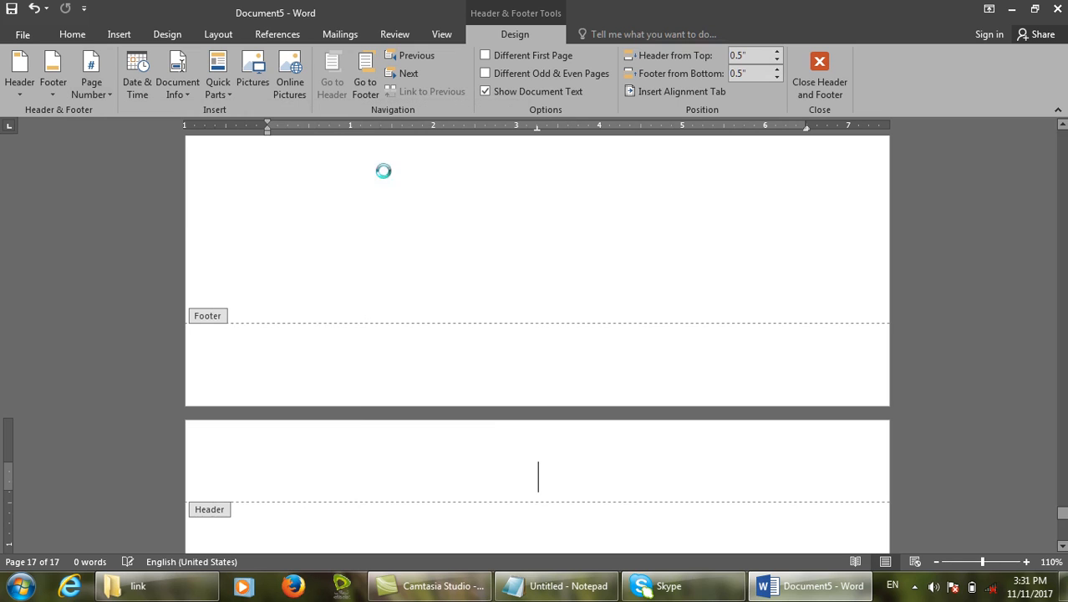
click(806, 71)
scroll(604, 371, up, 15)
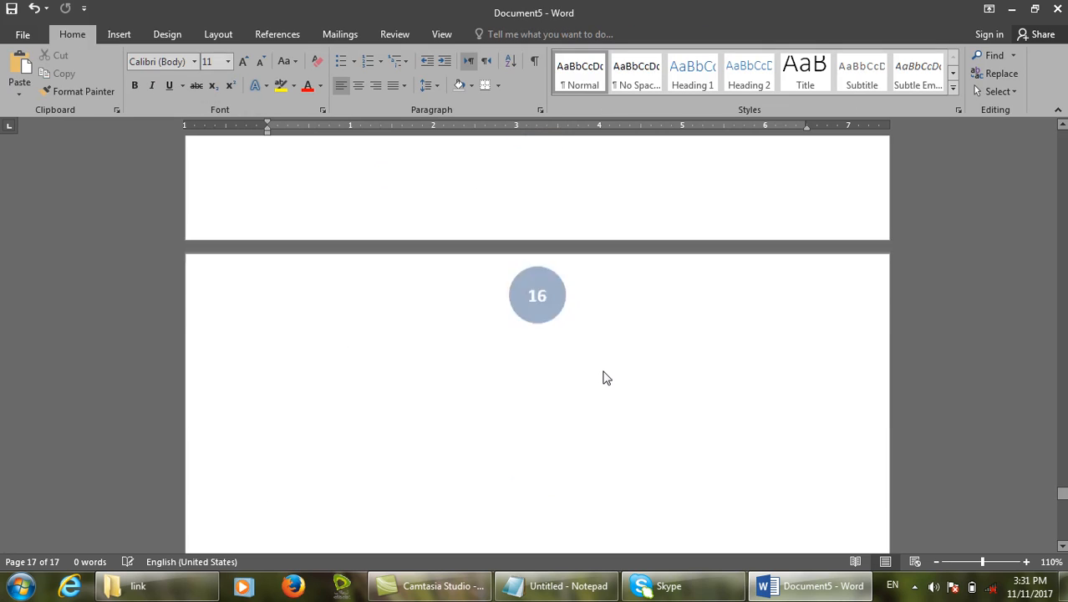
scroll(602, 367, up, 6)
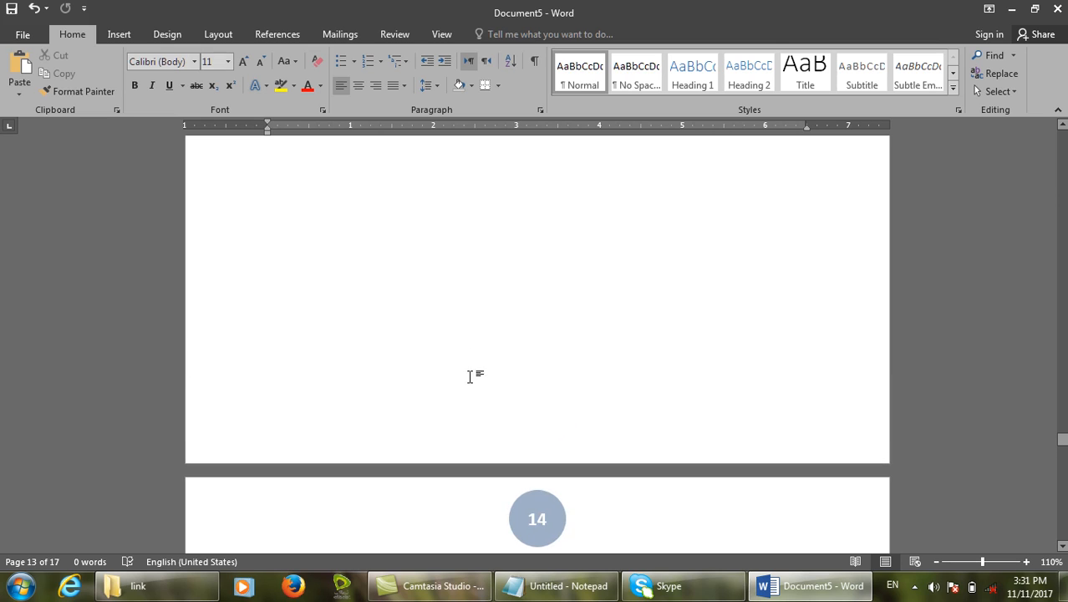
Put a large right-aligned Bottom of Page number in page 13's footer.
double_click(571, 429)
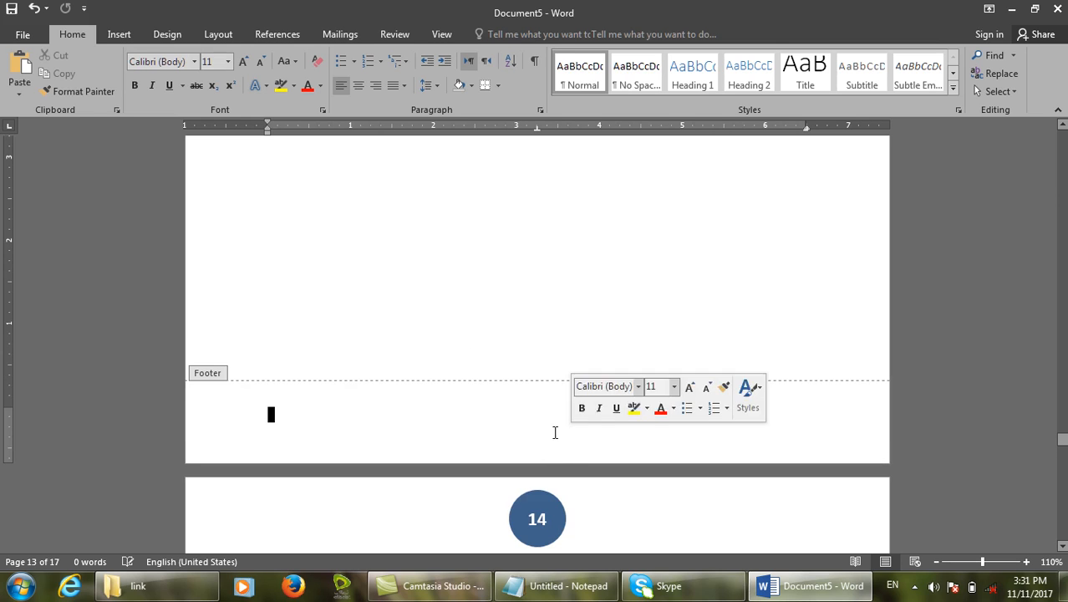
click(105, 89)
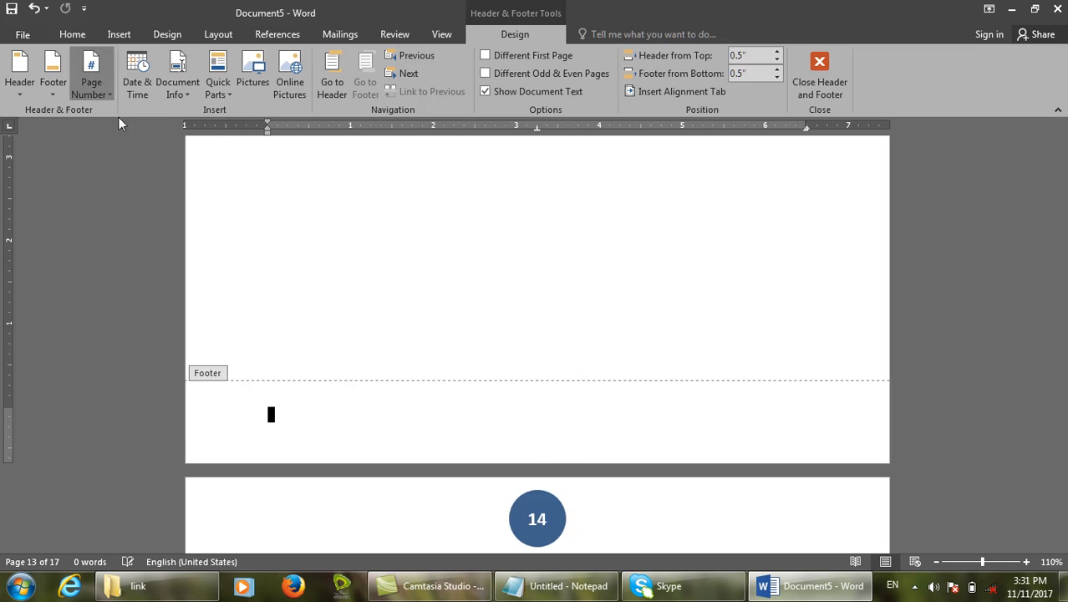
mouse_move(104, 137)
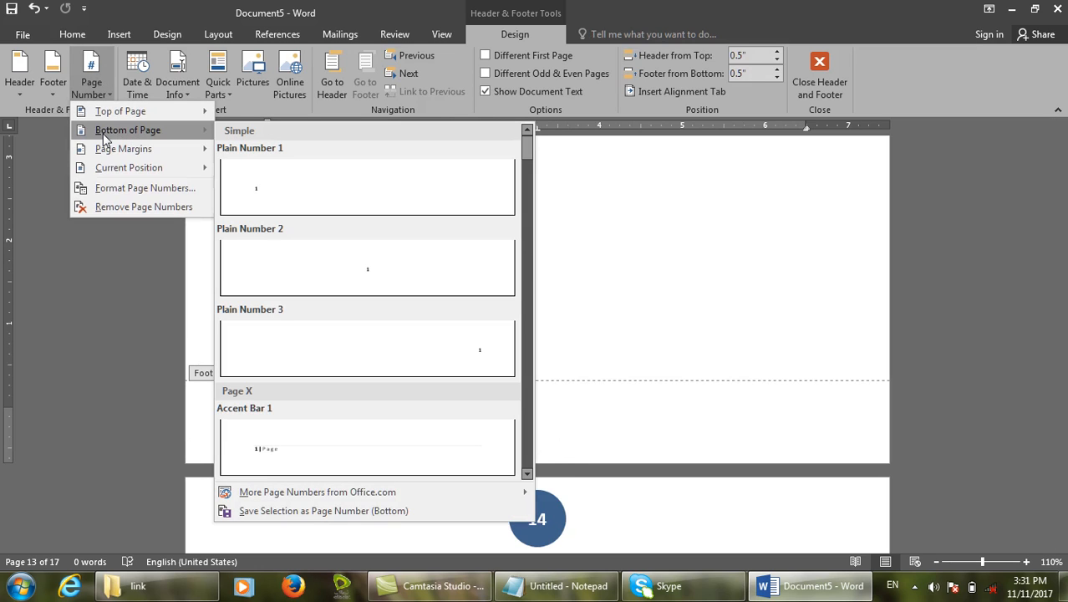
scroll(485, 242, down, 10)
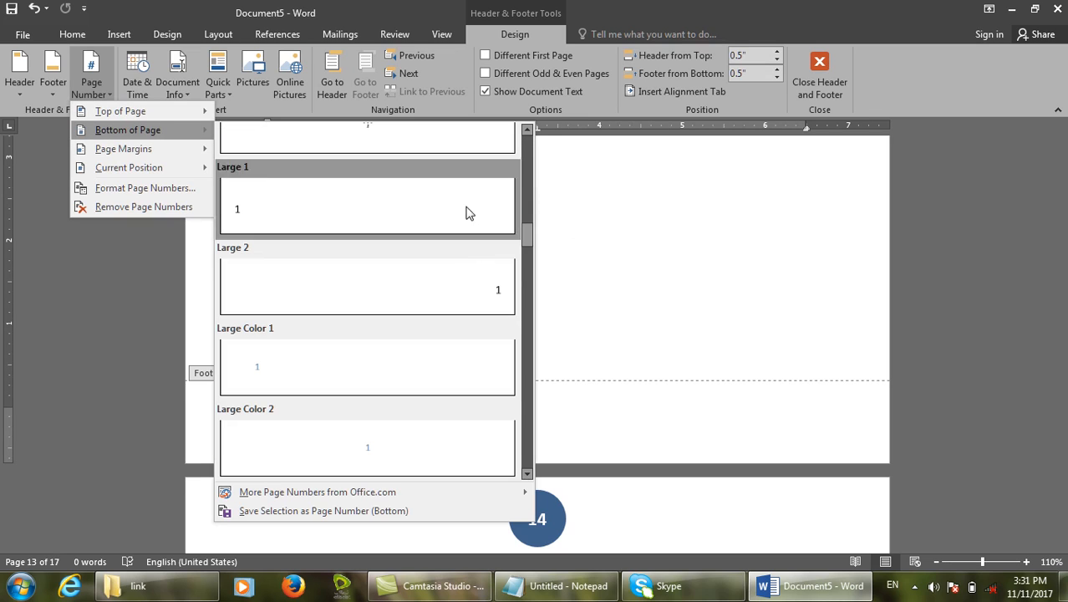
click(464, 291)
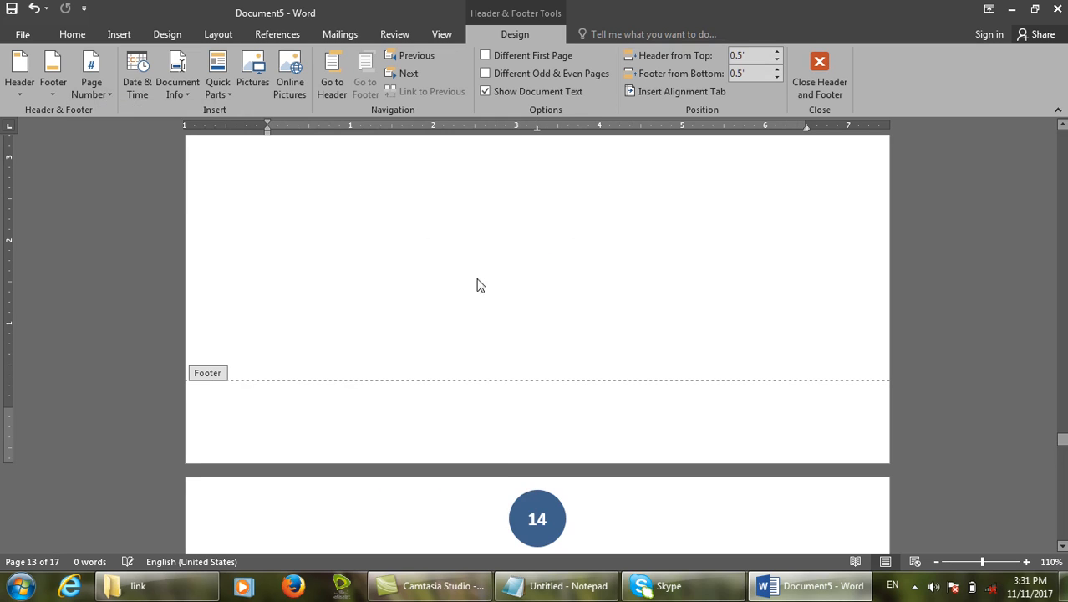
click(798, 67)
Remove all page numbers from the pages with Remove Page Numbers.
scroll(856, 432, down, 15)
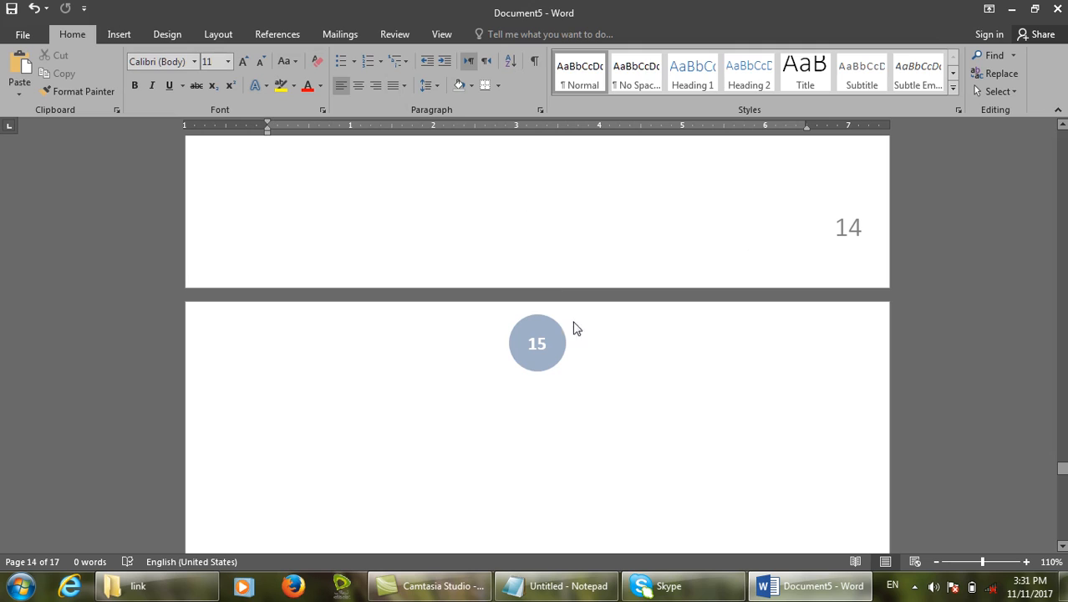
double_click(402, 313)
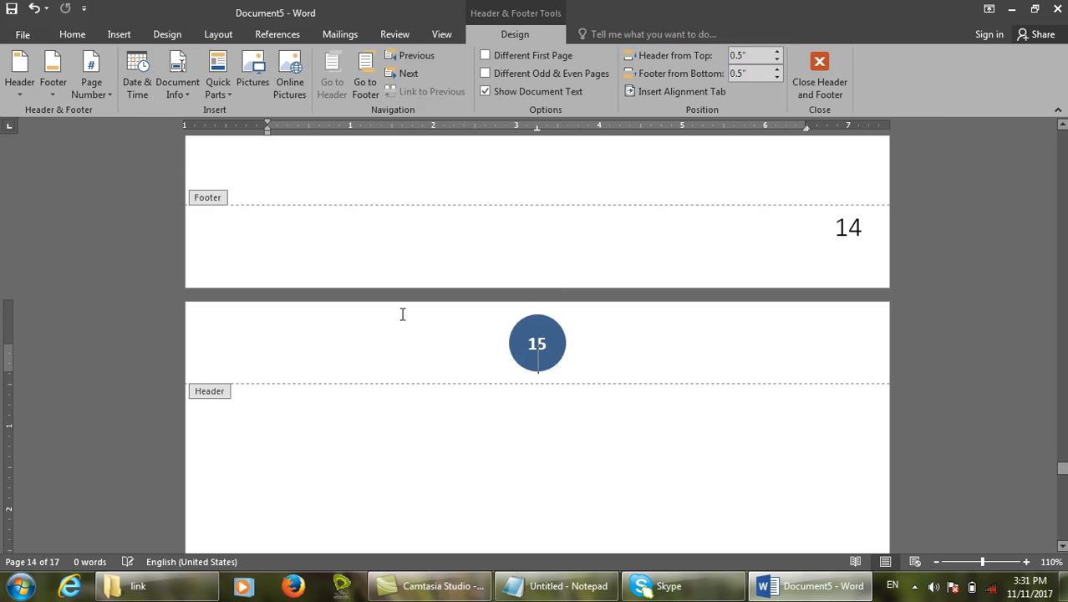
click(107, 79)
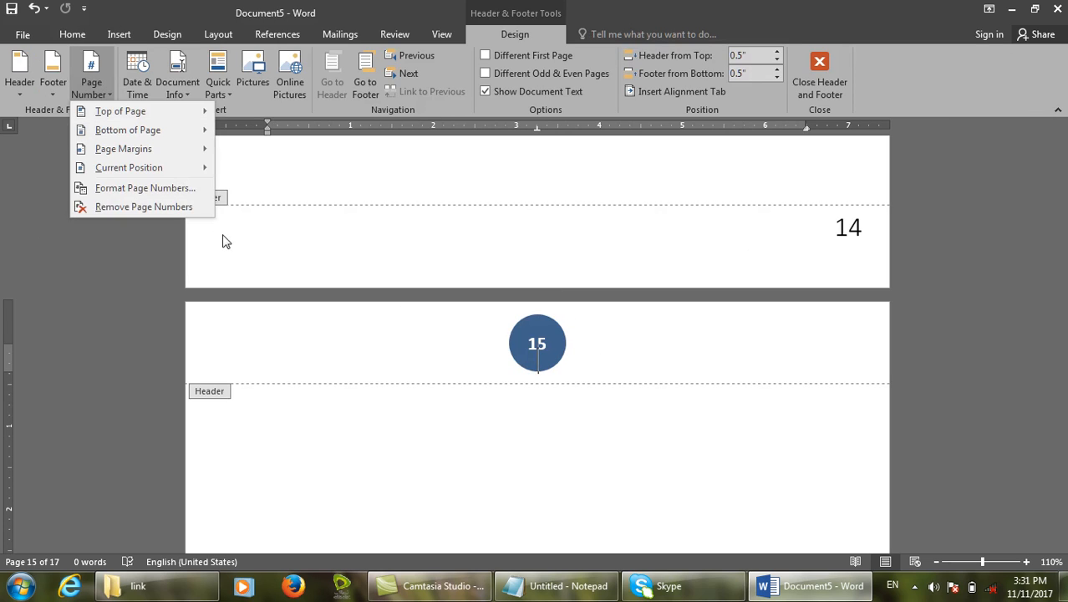
click(184, 206)
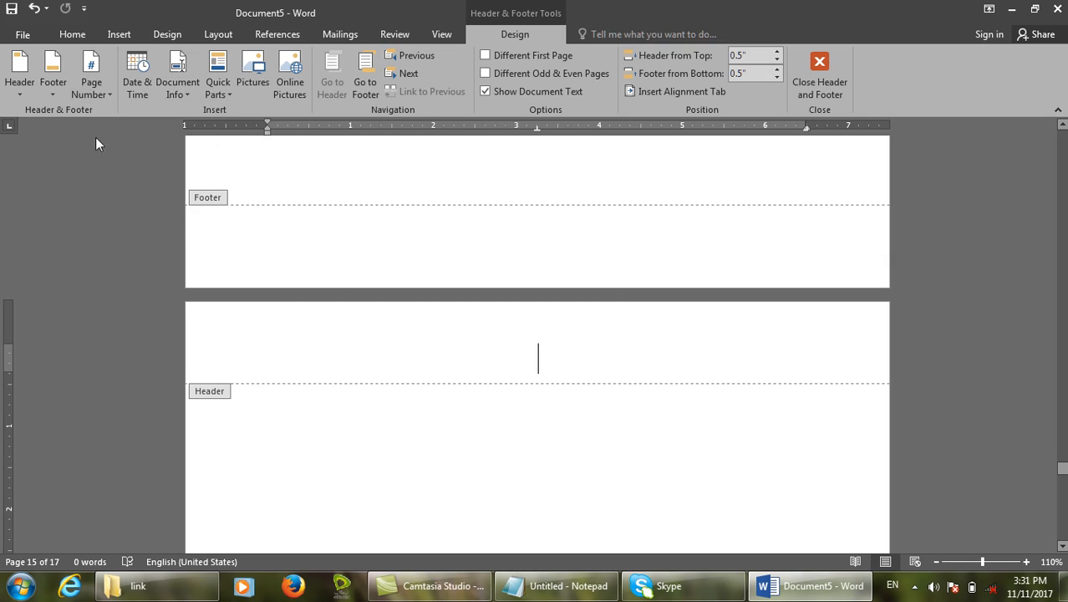
click(92, 81)
Insert the Page Margins 'Accent Bar, Left' number so pages read 'Page | 15' on the left.
mouse_move(143, 150)
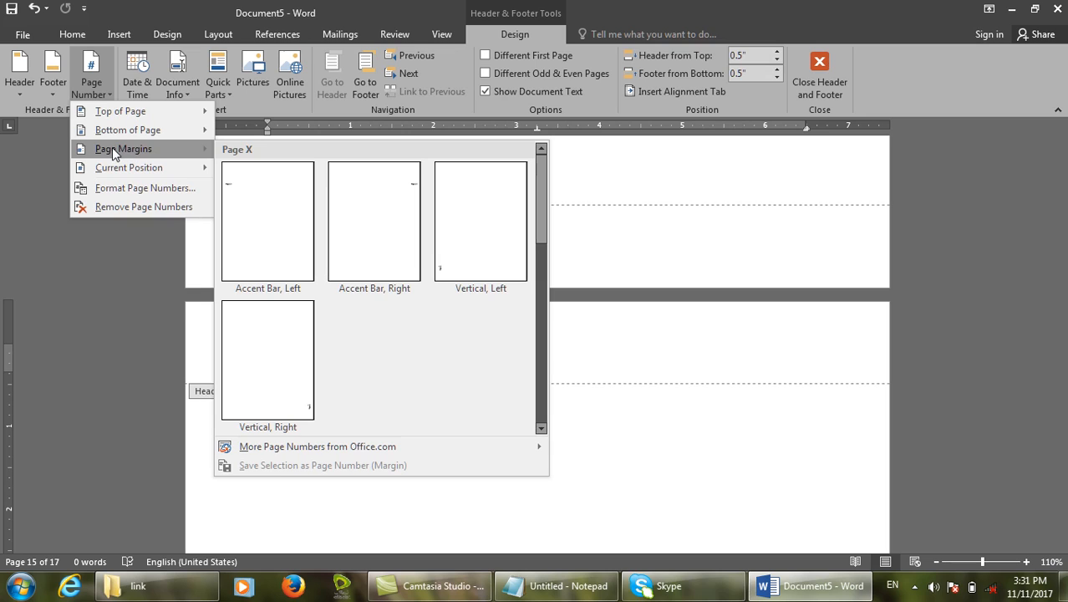
click(823, 84)
scroll(866, 358, down, 3)
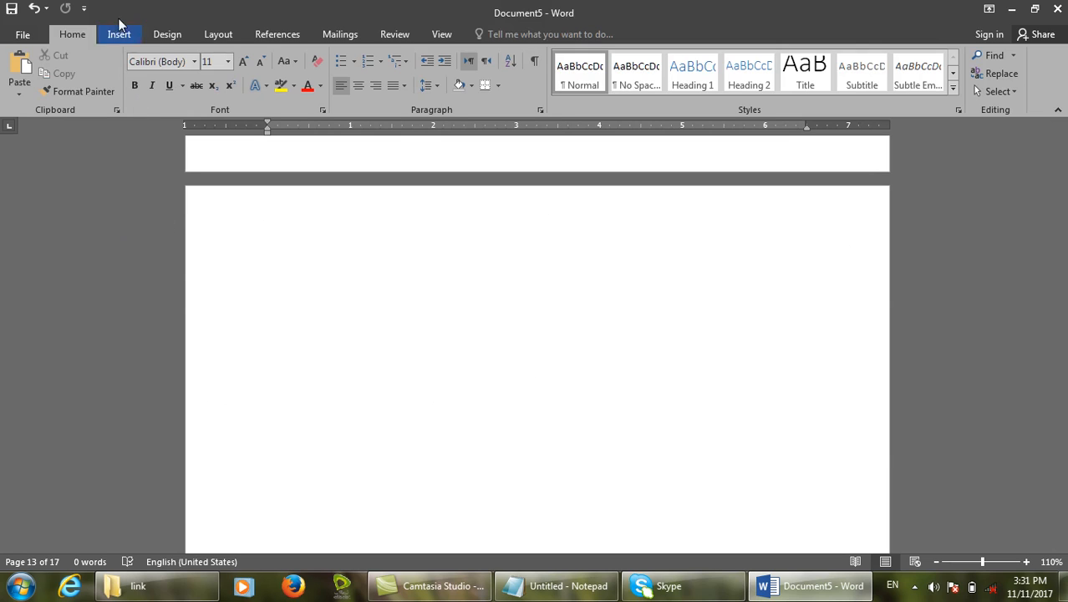
double_click(364, 227)
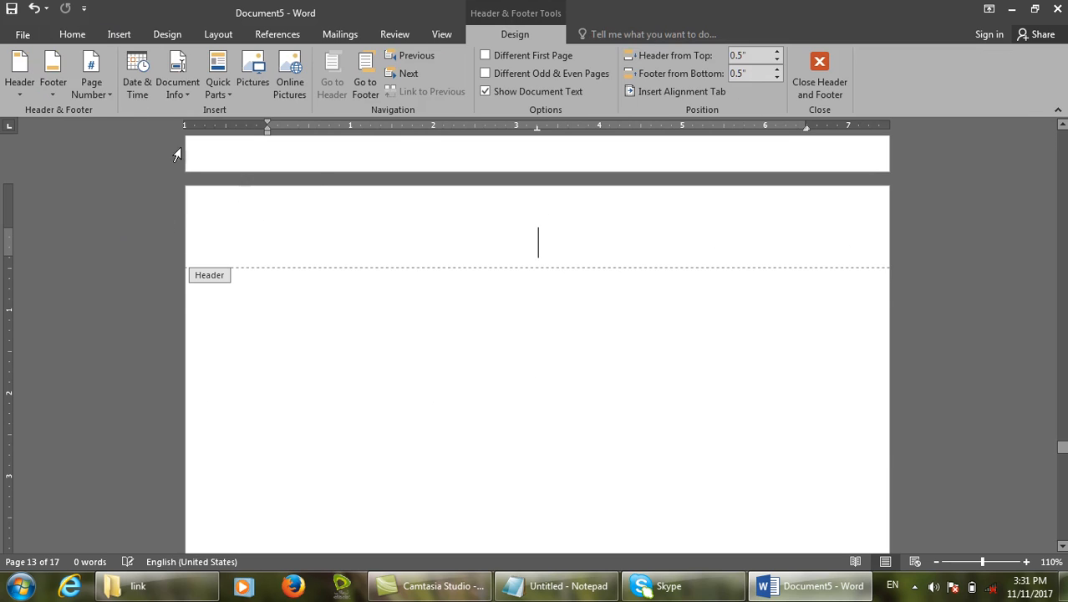
click(87, 86)
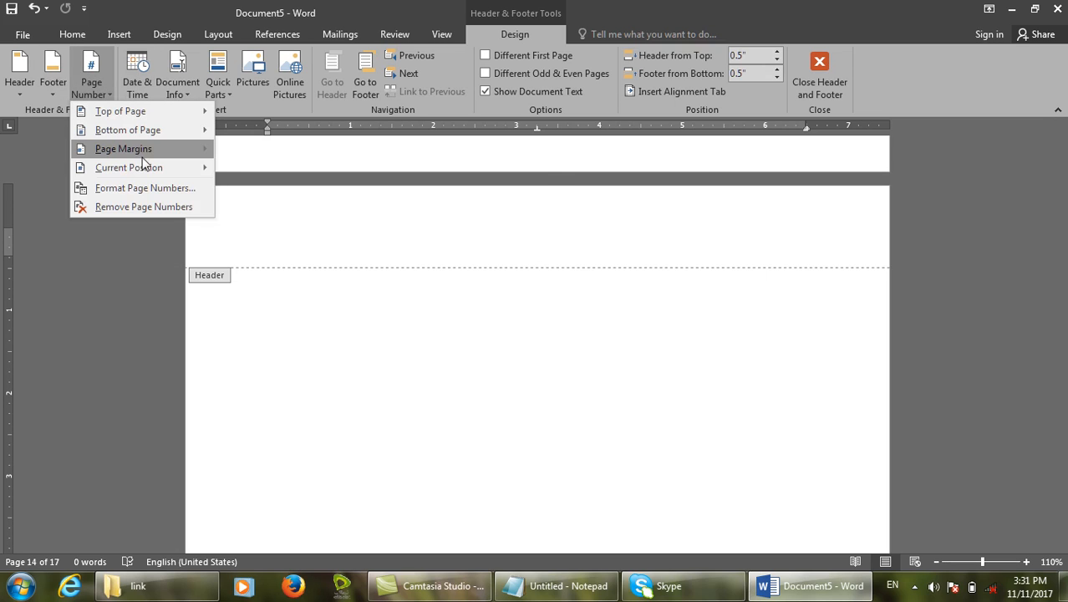
mouse_move(144, 152)
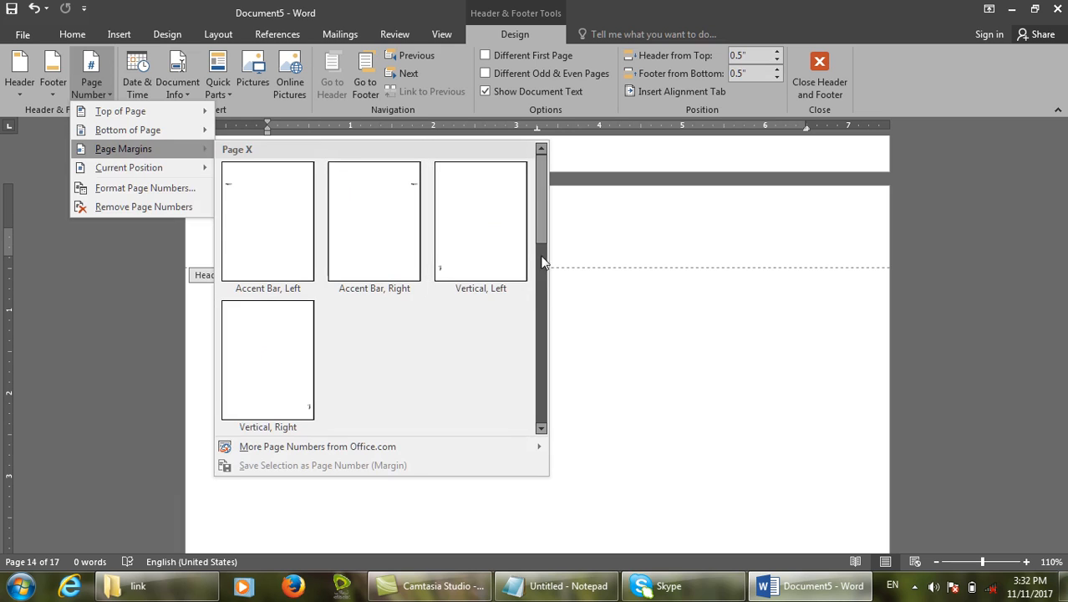
drag(544, 242, 526, 334)
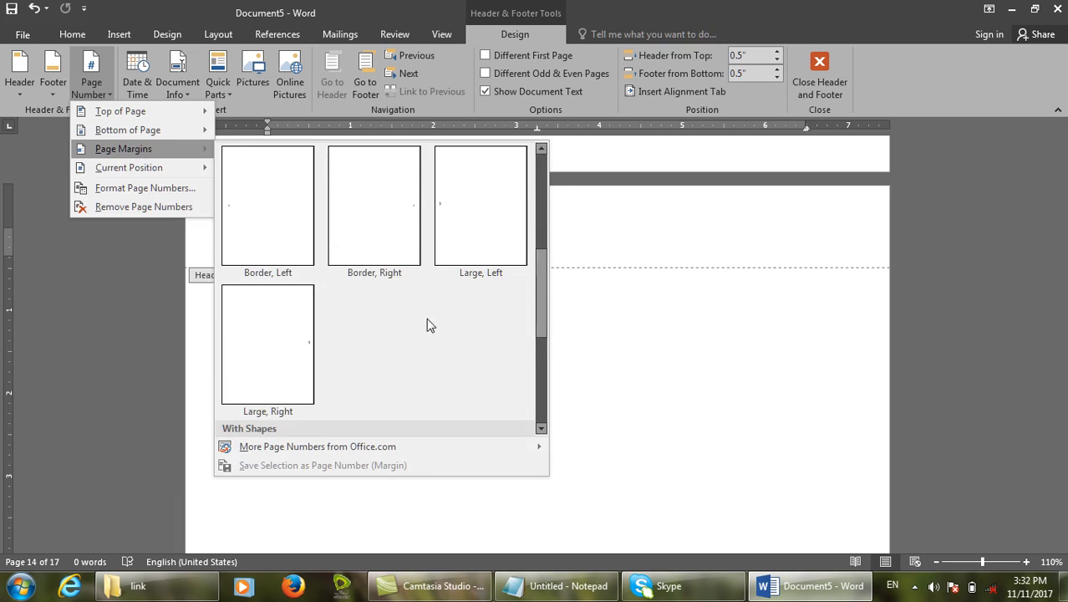
scroll(335, 305, up, 3)
click(258, 216)
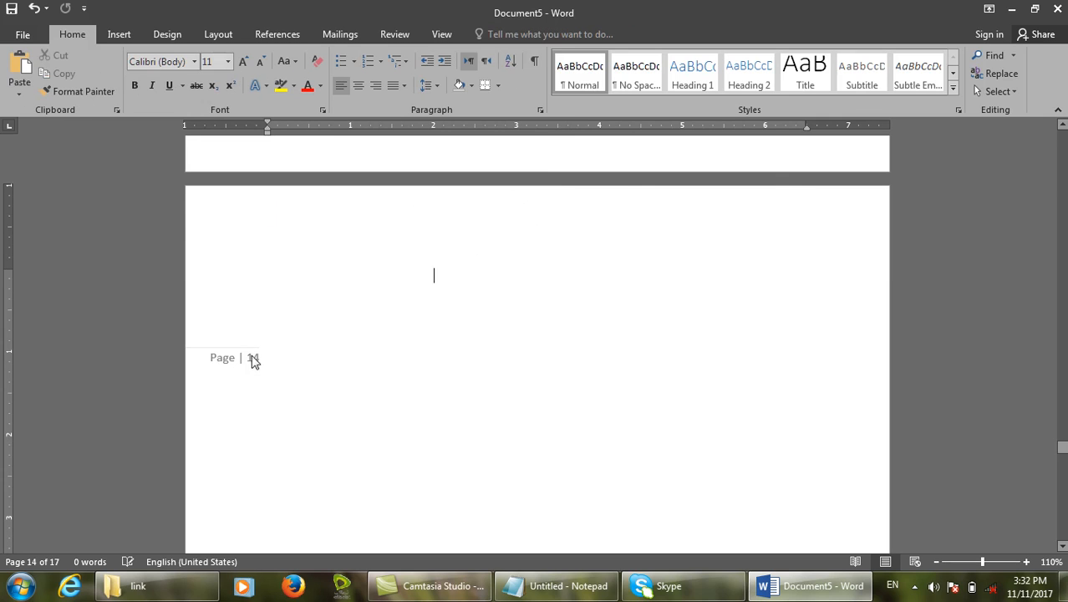
scroll(253, 368, down, 15)
scroll(252, 373, up, 4)
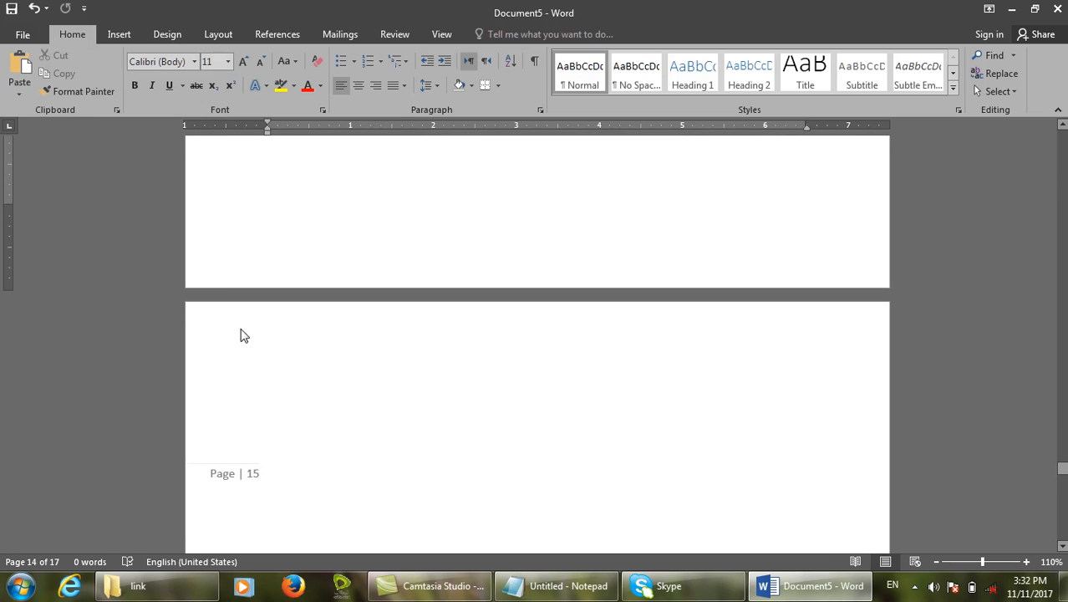
Remove the margin page numbers from the pages.
click(275, 401)
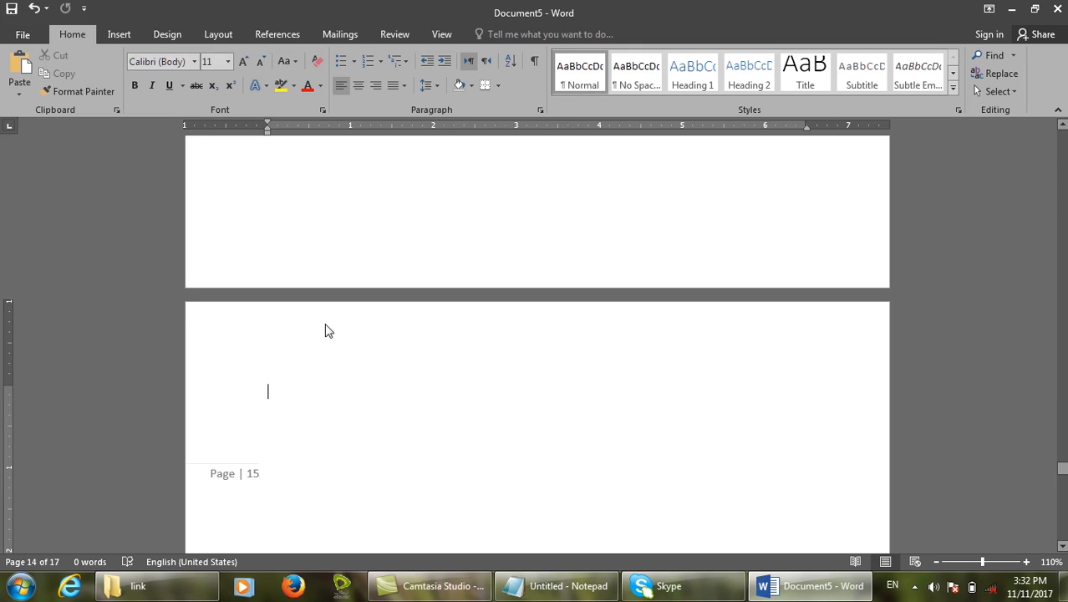
double_click(325, 330)
click(91, 83)
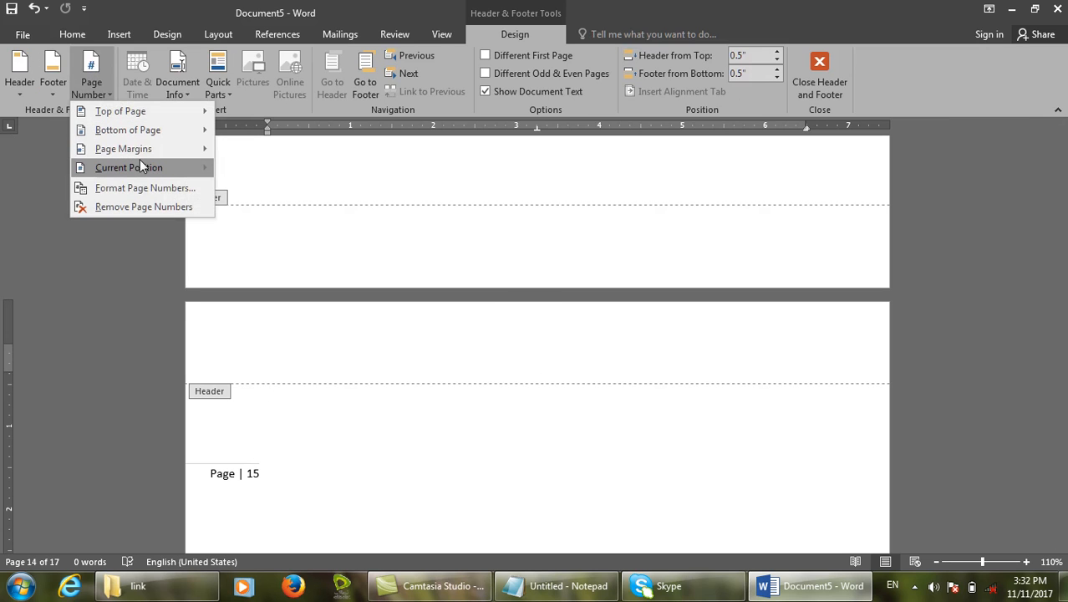
click(147, 206)
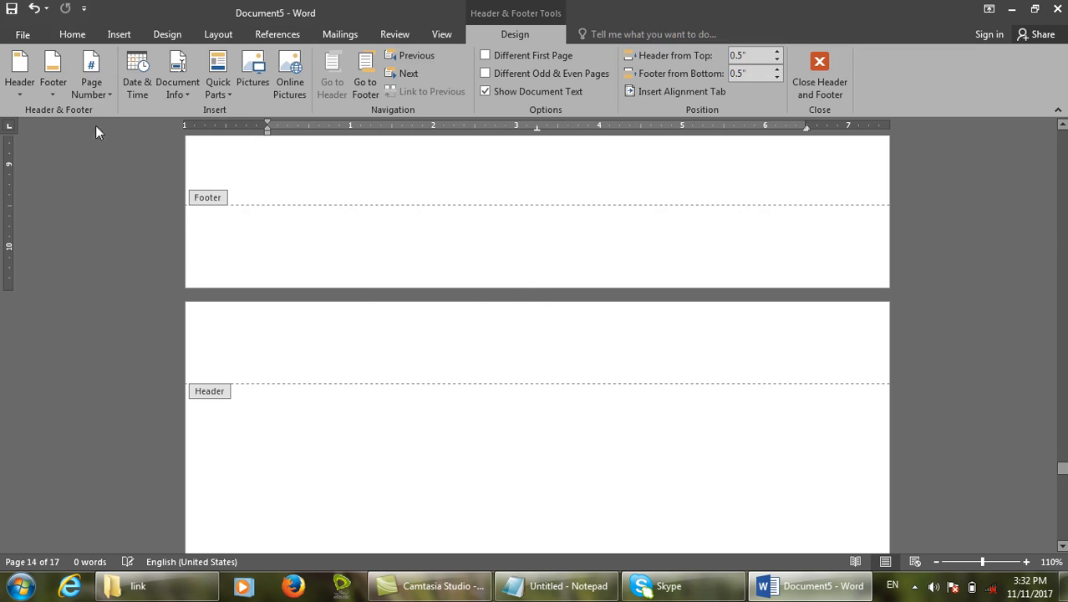
Insert a Current Position Accent Bar 1 number reading '1 | Page' in page 1's header.
click(91, 84)
mouse_move(144, 115)
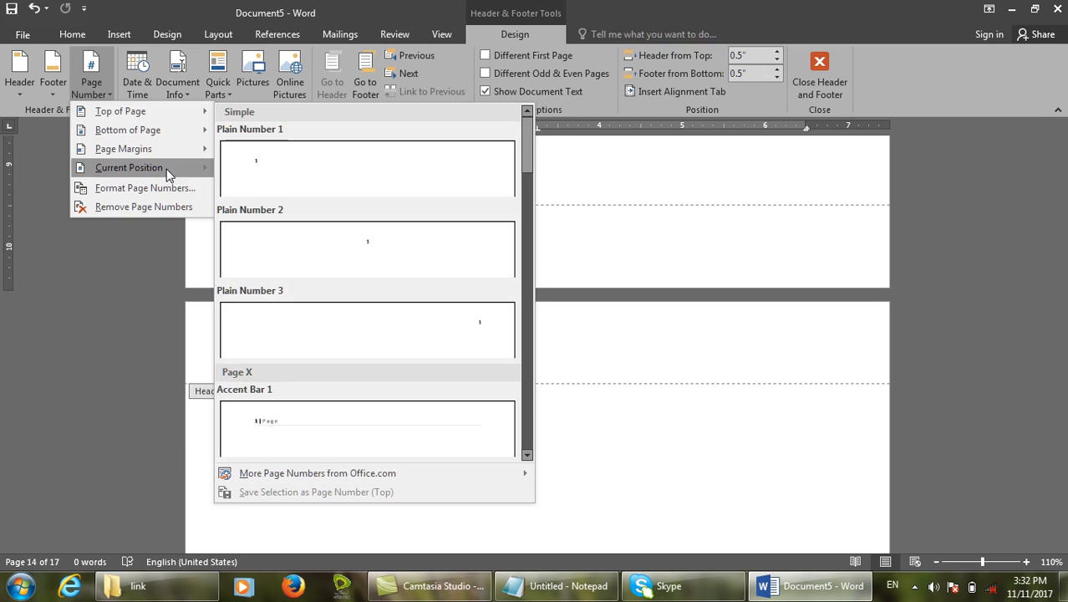
mouse_move(168, 175)
click(652, 233)
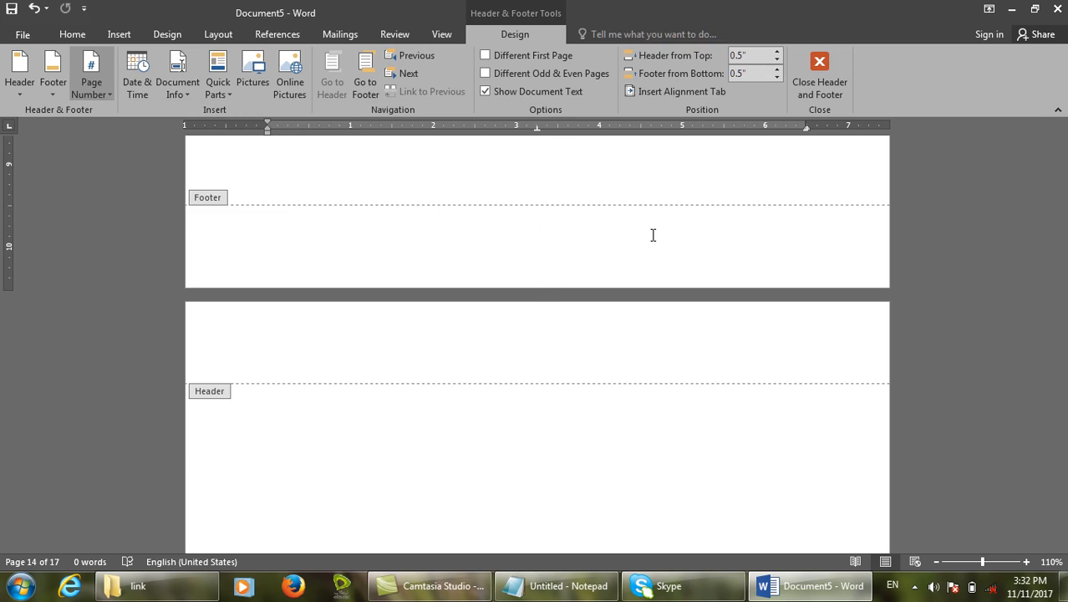
scroll(610, 242, up, 10)
scroll(610, 261, up, 15)
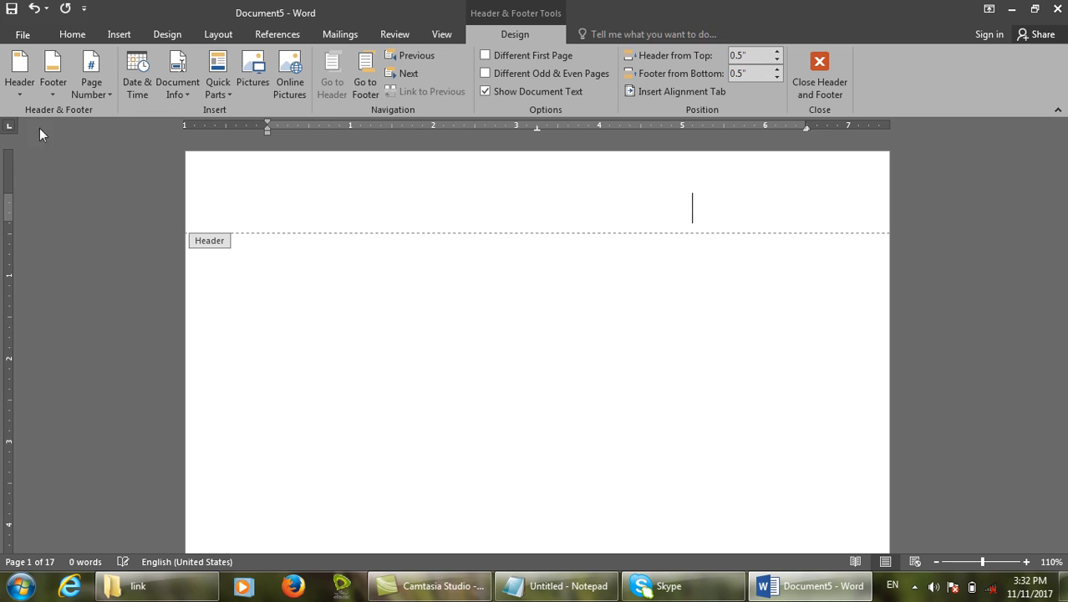
click(107, 74)
mouse_move(112, 171)
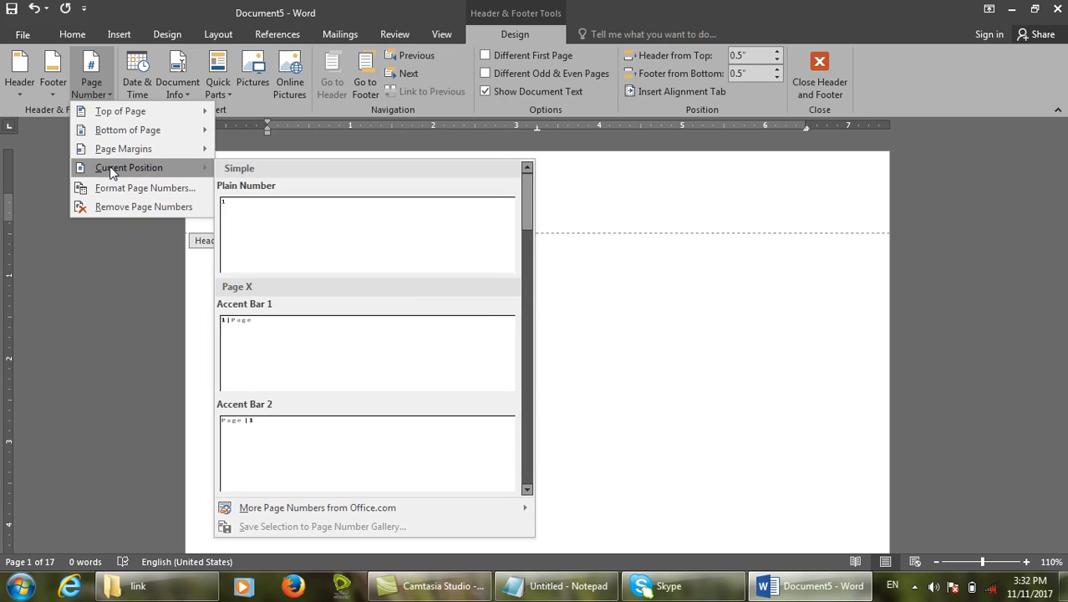
click(351, 351)
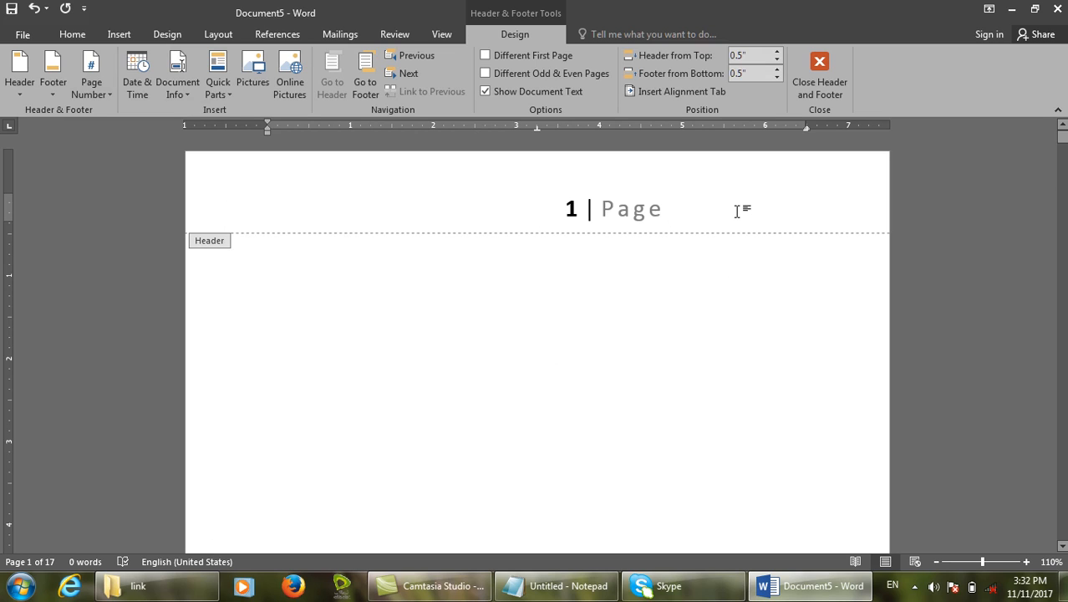
Delete the '1 | Page' text so page 1's header is empty.
click(92, 83)
mouse_move(105, 150)
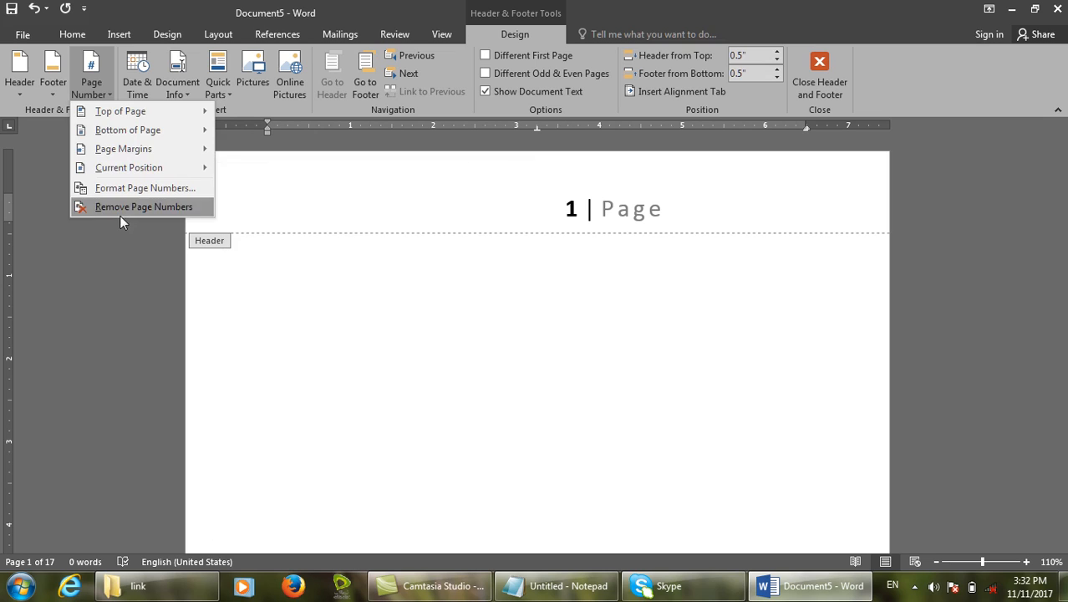
click(119, 209)
click(100, 96)
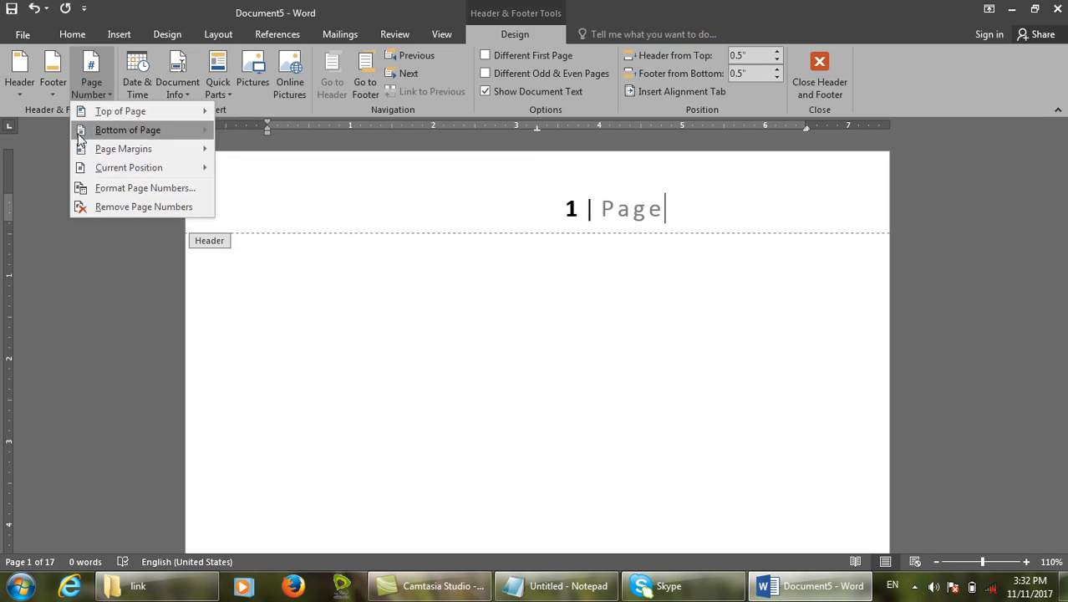
click(135, 208)
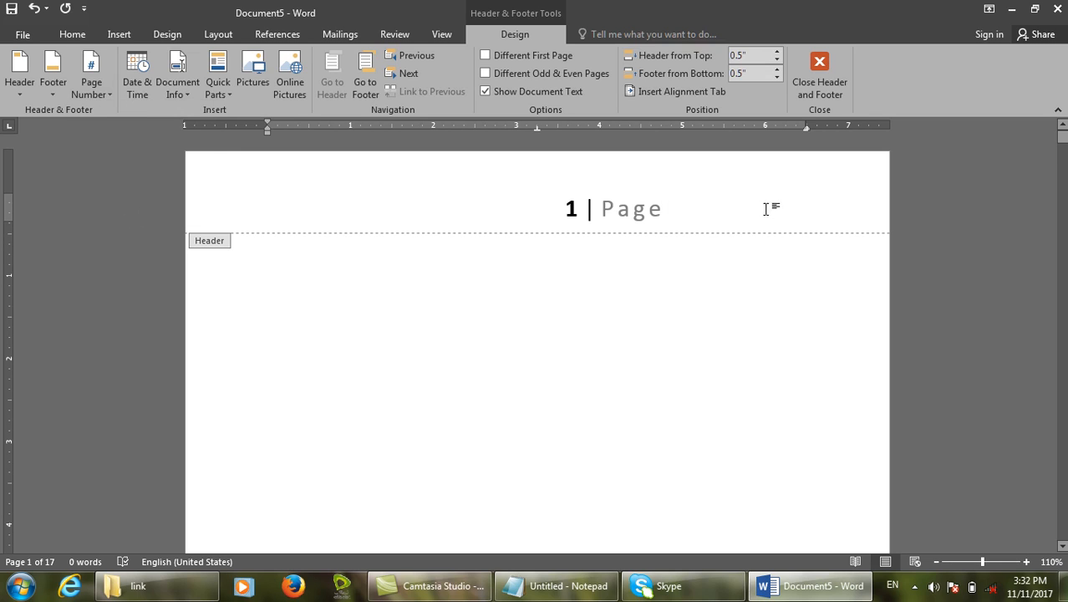
drag(768, 207, 470, 220)
click(100, 87)
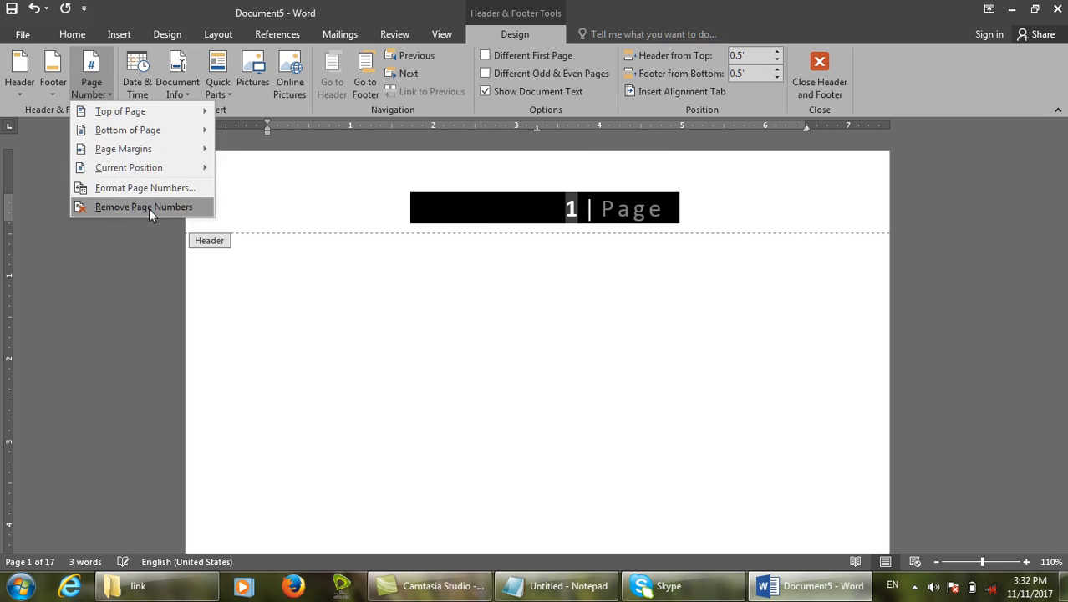
click(143, 210)
key(Delete)
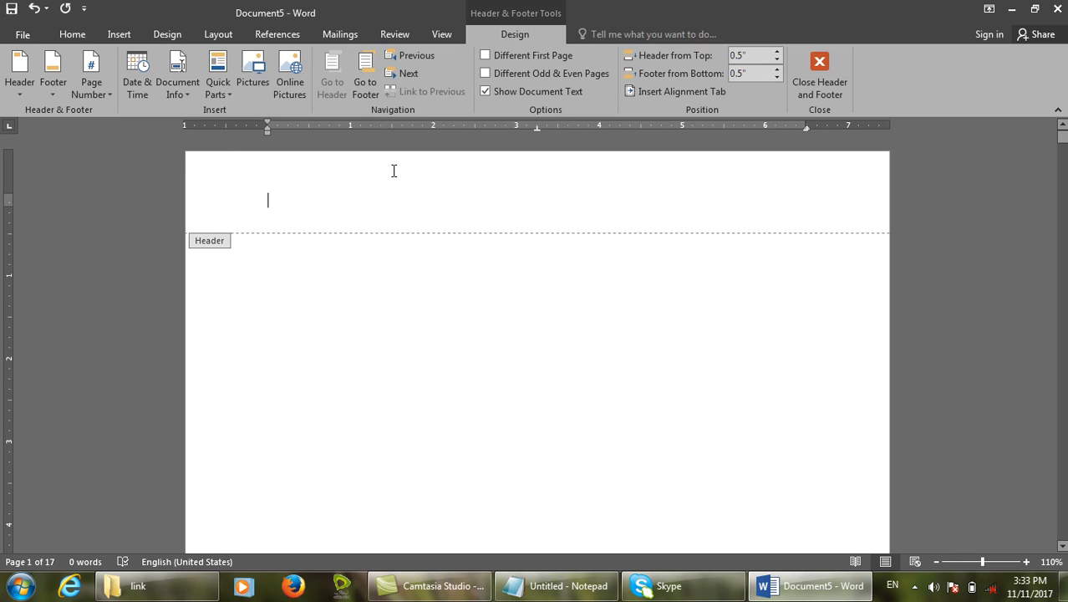
Set the page number format to 'A, B, C, ...' in Format Page Numbers.
click(93, 89)
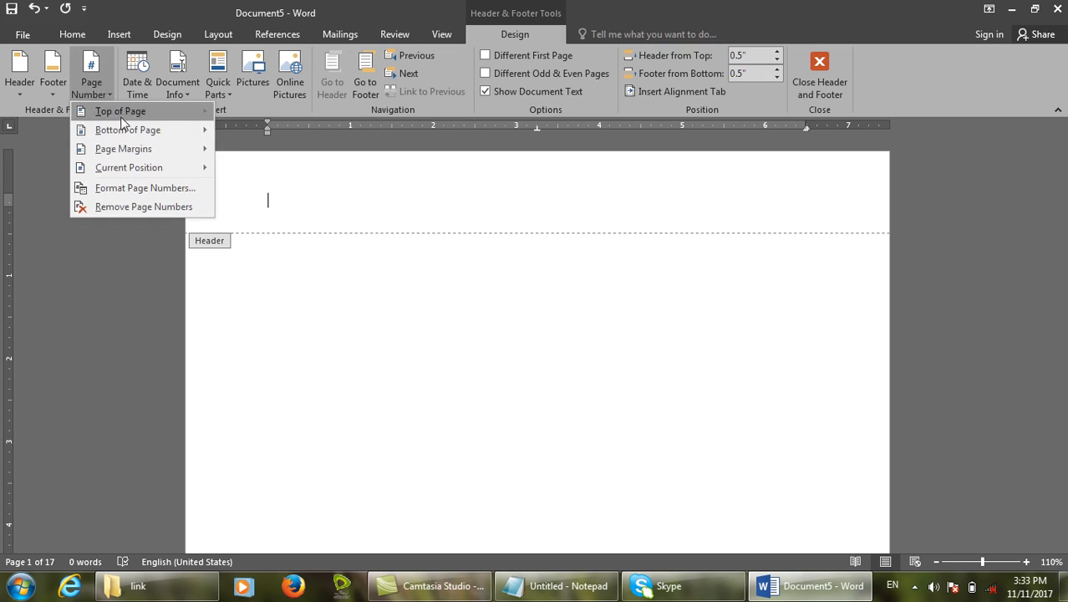
click(158, 189)
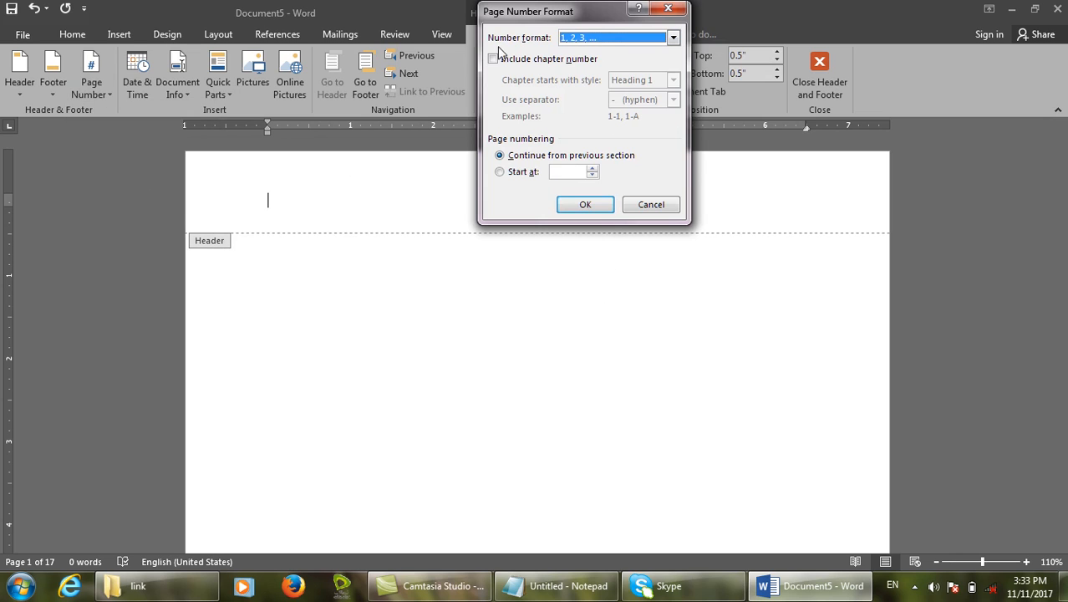
click(673, 37)
click(674, 92)
click(673, 92)
click(673, 92)
click(673, 91)
click(673, 54)
click(578, 82)
click(585, 205)
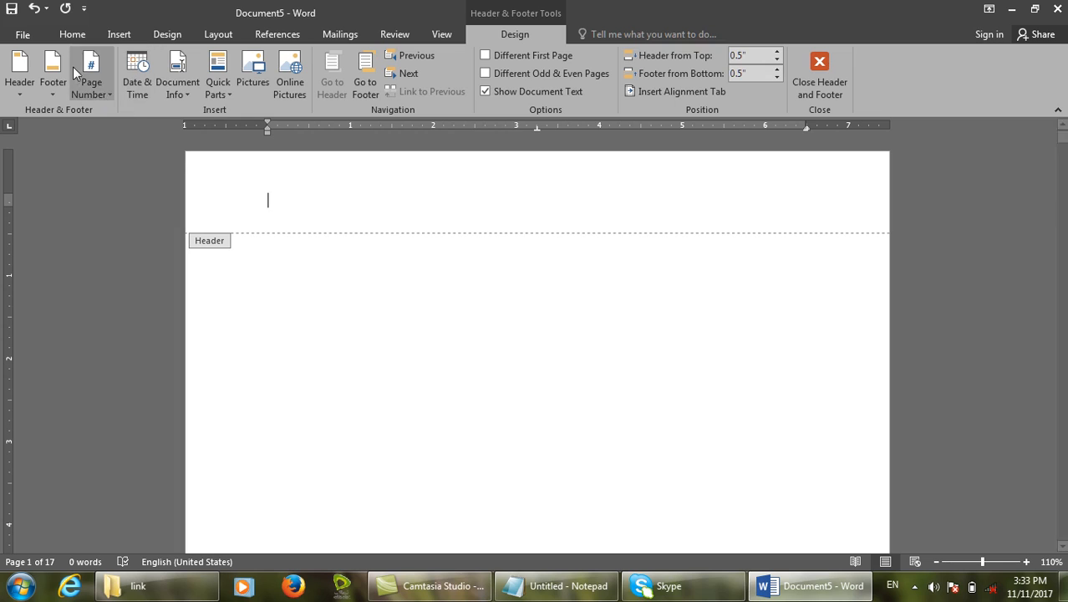
click(87, 82)
Insert a Plain Number 2 page number at the top and enlarge the letter A.
mouse_move(124, 107)
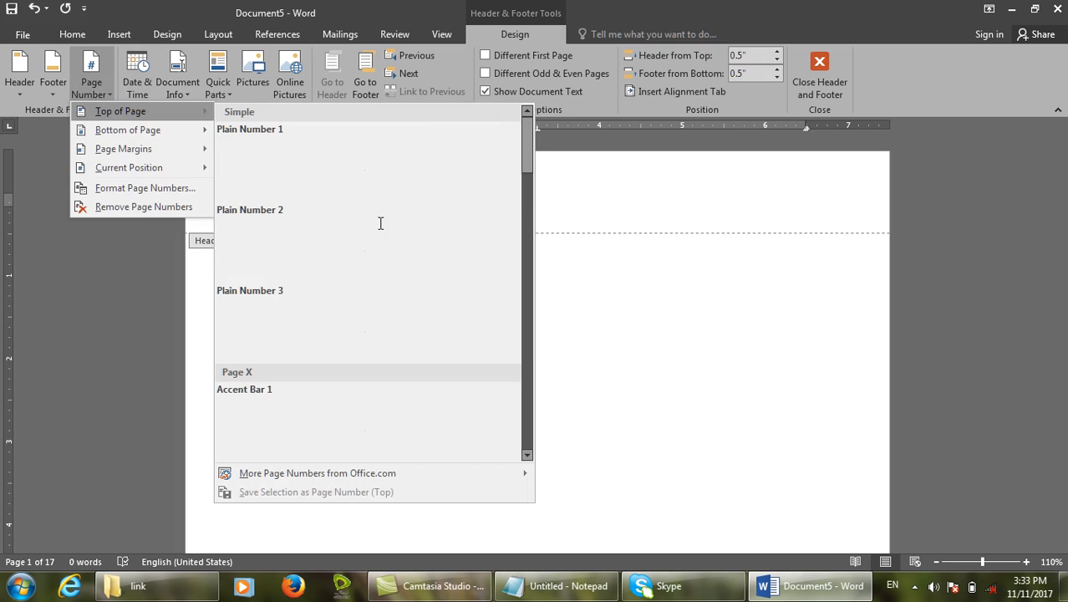
click(341, 238)
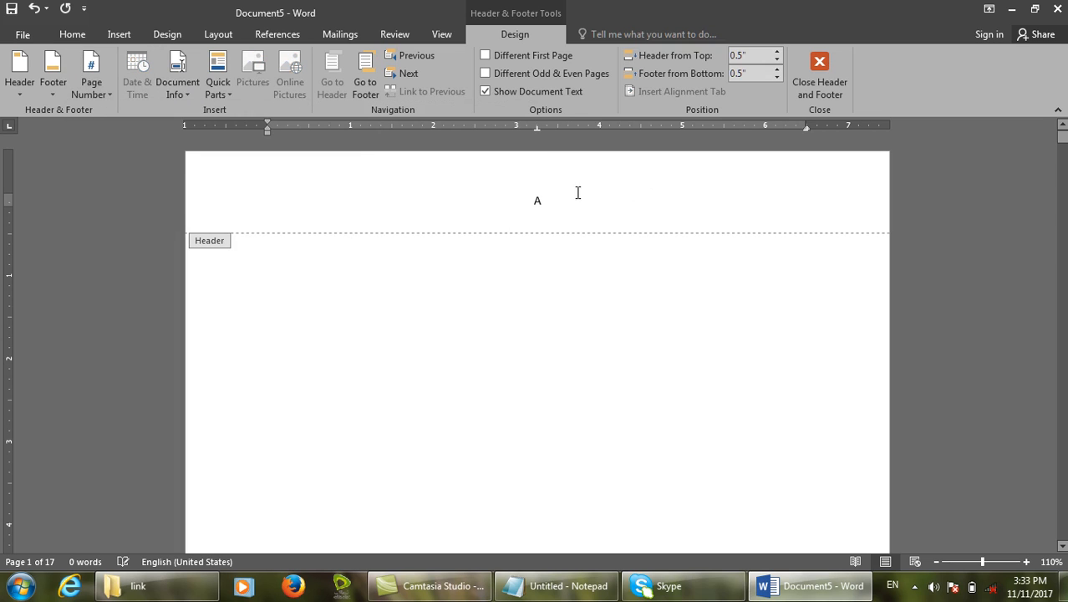
double_click(538, 200)
key(ctrl+shift+period)
key(ctrl+shift+period)
key(ctrl+shift+period)
key(ctrl+shift+period)
key(ctrl+shift+period)
key(ctrl+shift+period)
key(ctrl+shift+period)
key(ctrl+shift+period)
key(ctrl+shift+period)
key(ctrl+shift+period)
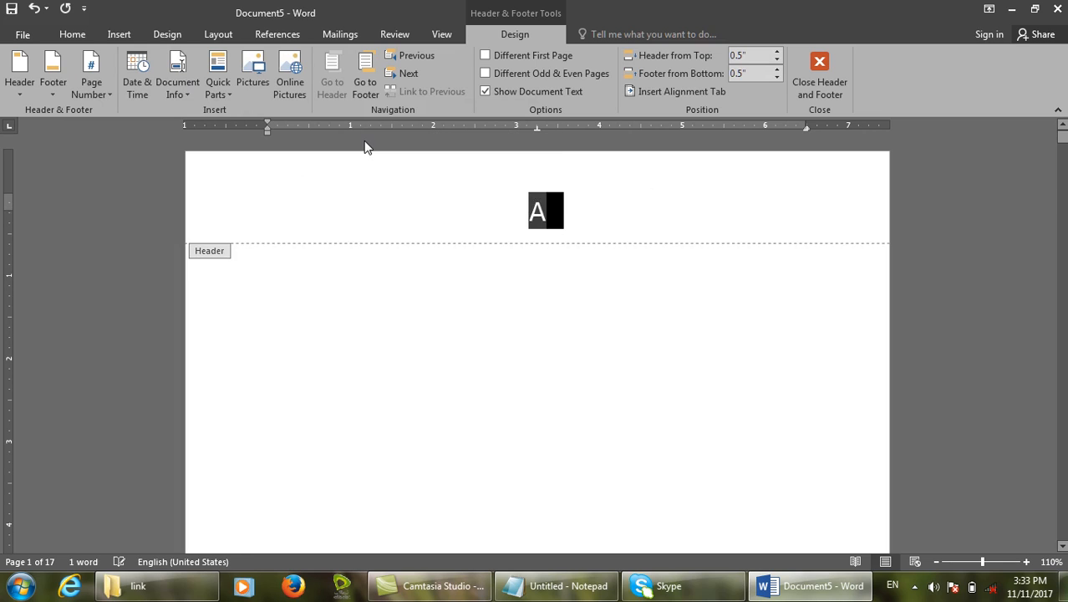
Close header editing, then reopen it at page 17 showing the large 'Q'.
click(804, 61)
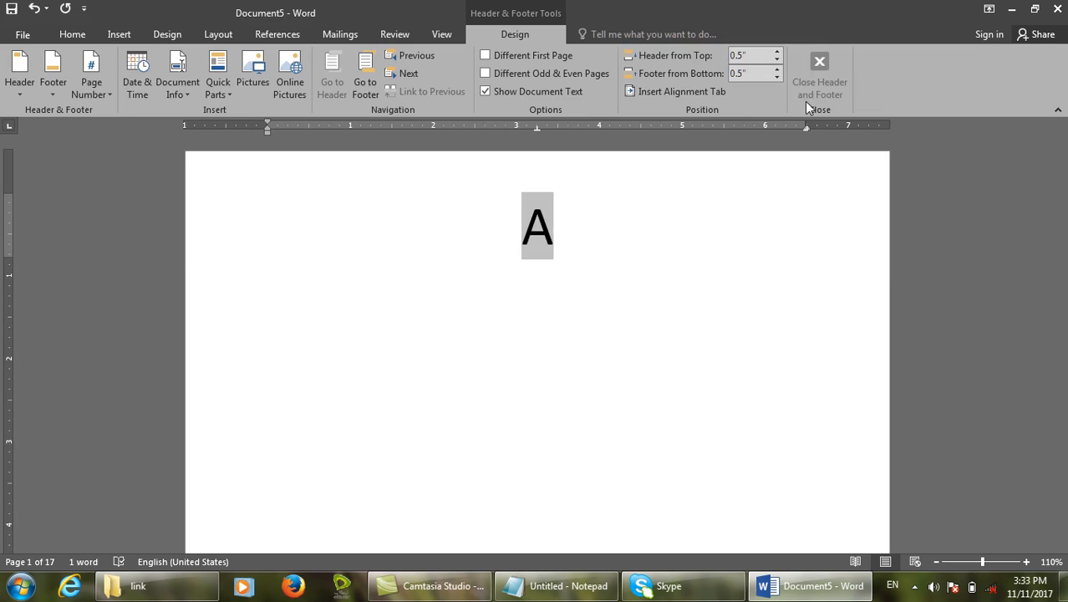
scroll(652, 365, down, 3)
scroll(638, 379, down, 20)
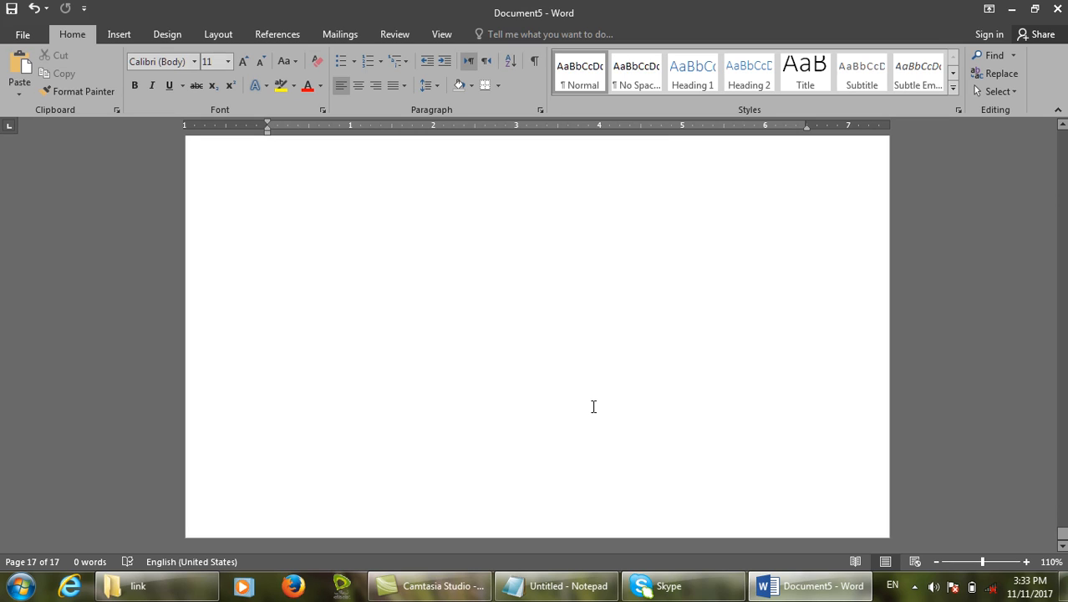
scroll(568, 404, up, 1)
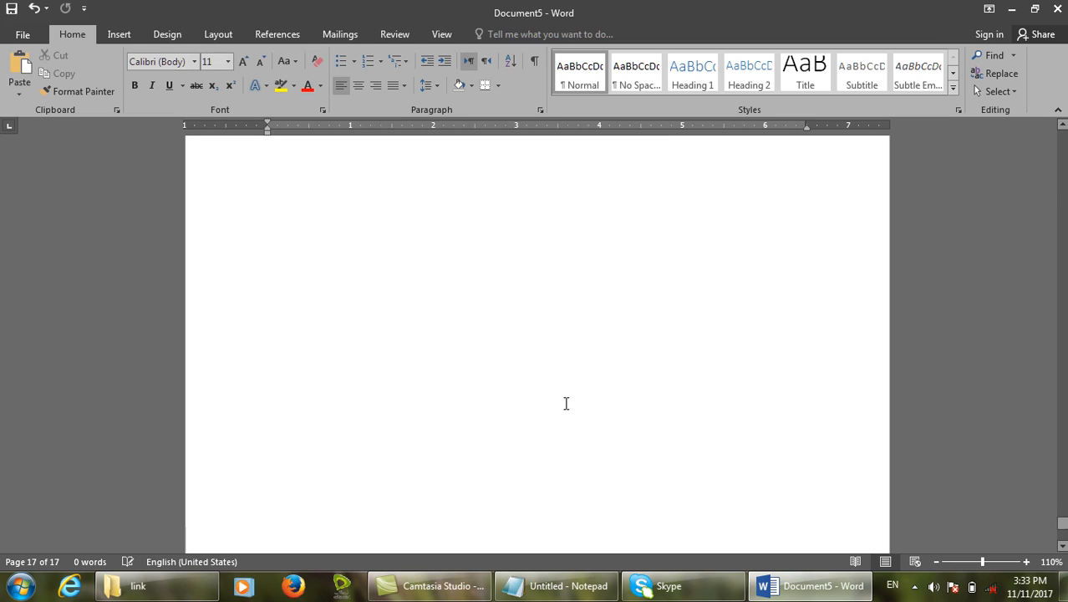
scroll(500, 351, down, 3)
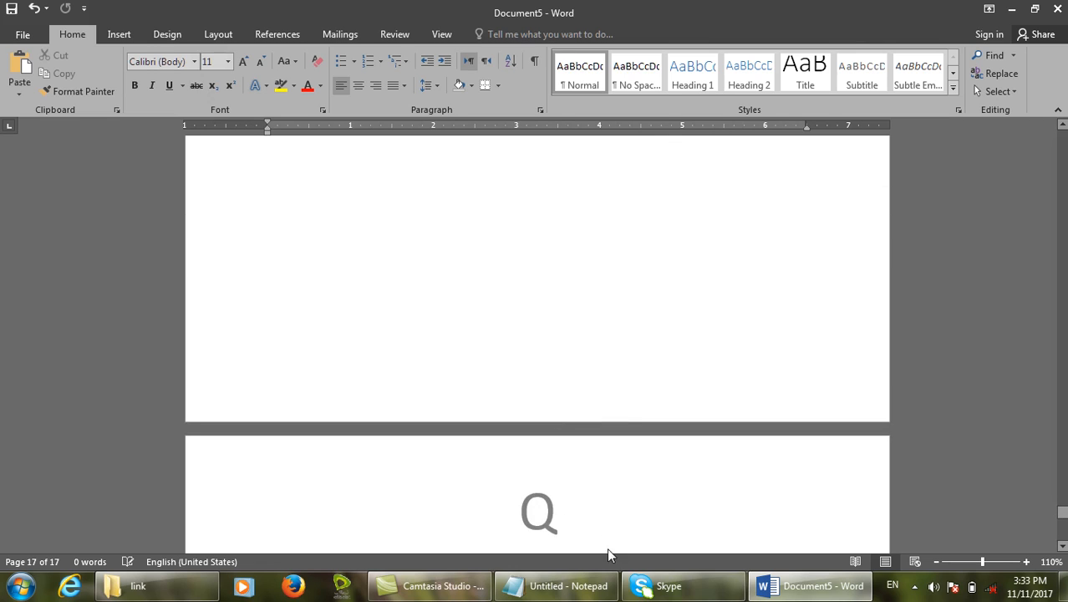
double_click(609, 521)
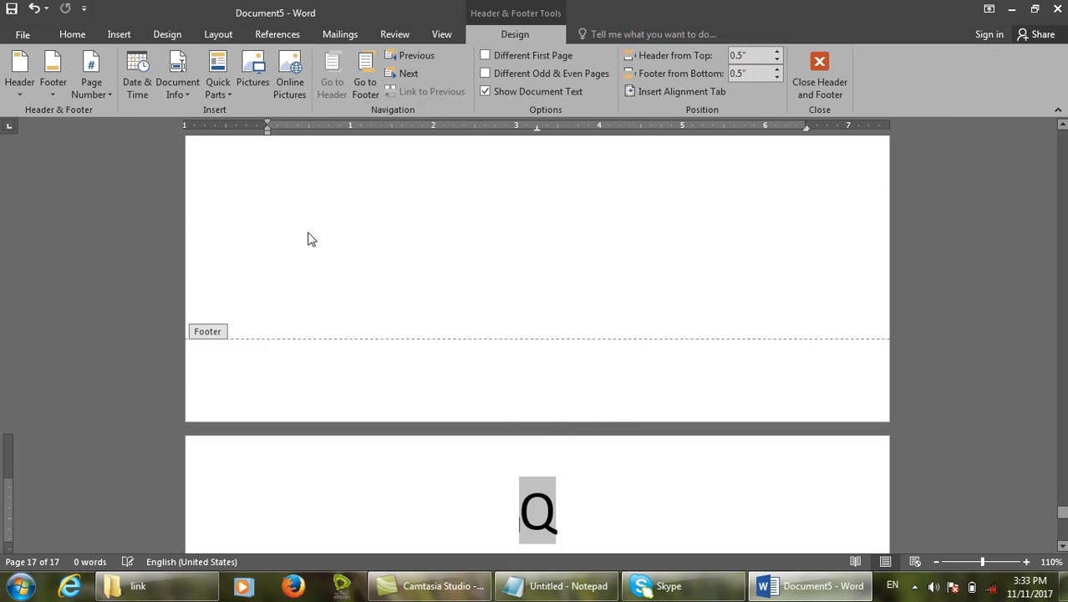
Remove the letter page numbers and change the number format to '- 1 -, - 2 -, - 3 -'.
click(91, 79)
click(129, 204)
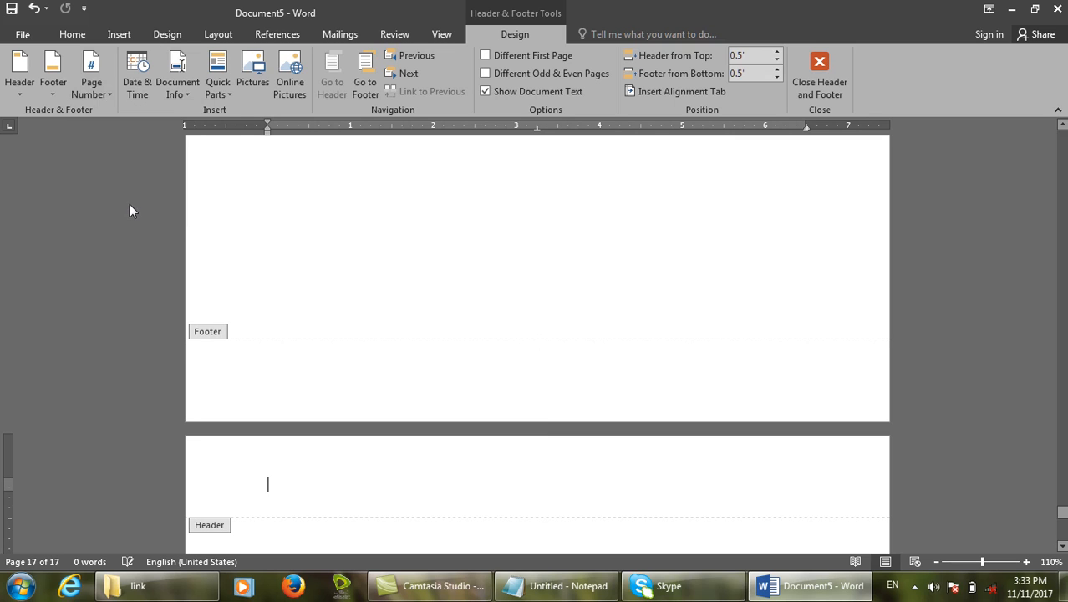
click(91, 83)
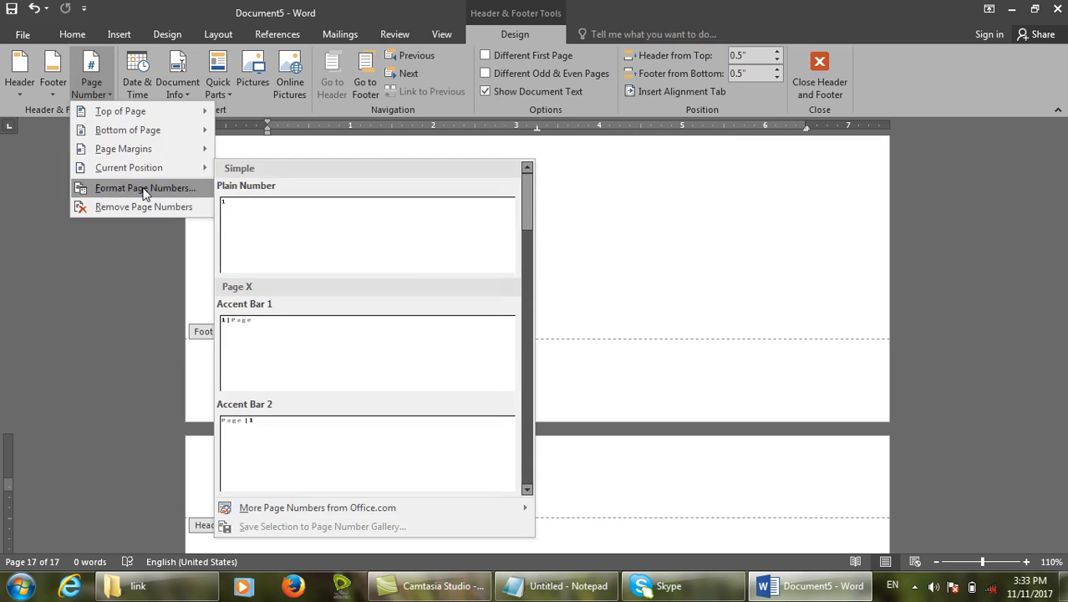
click(138, 187)
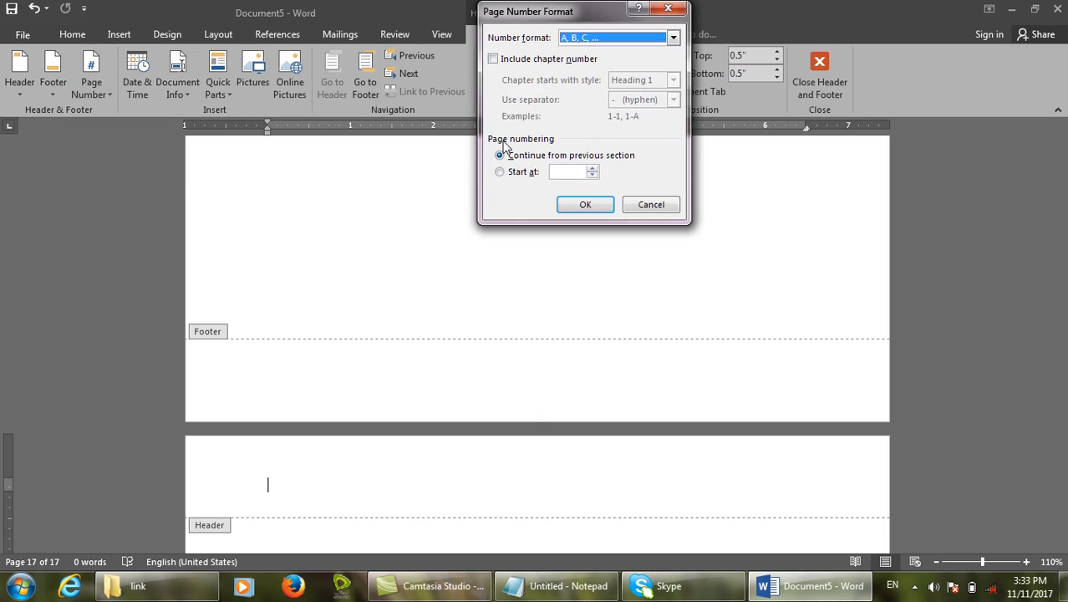
click(673, 38)
click(581, 58)
click(585, 205)
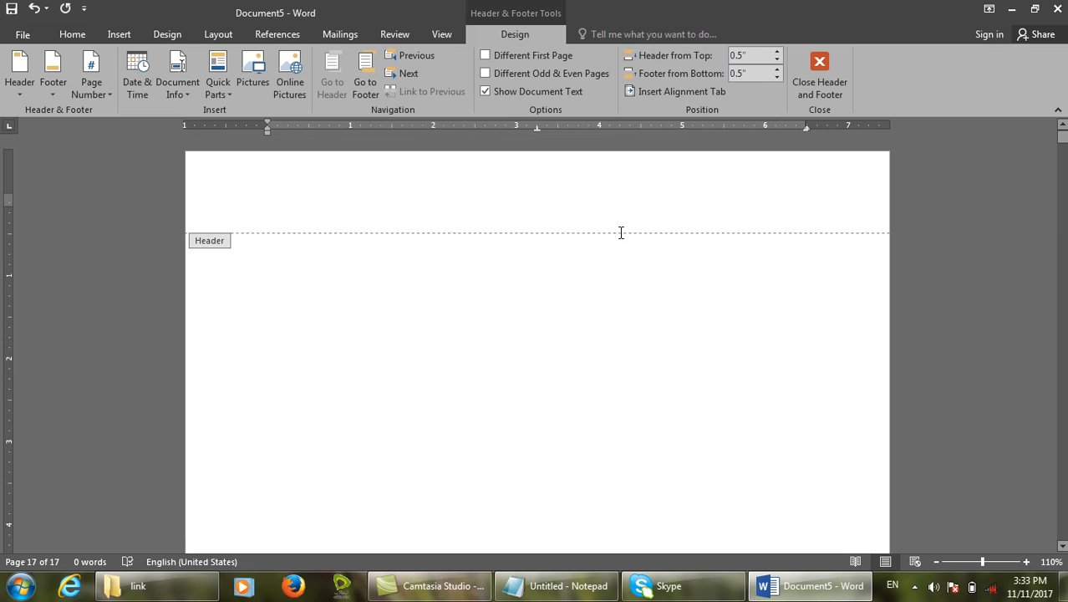
Add a centred Plain Number 2 '- 1 -' at the top, then delete it.
click(92, 88)
mouse_move(186, 112)
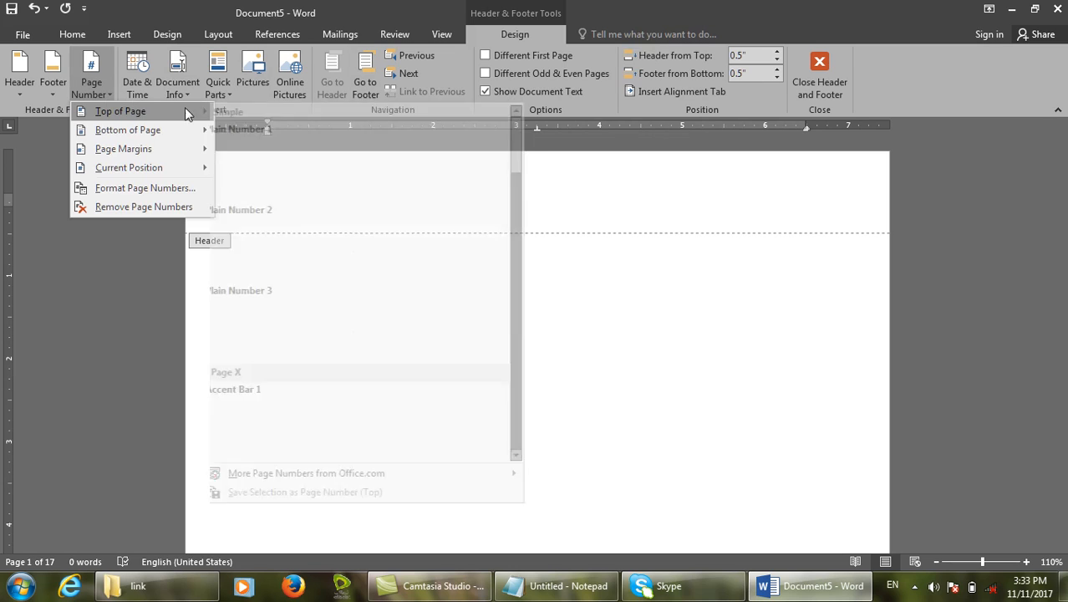
click(357, 231)
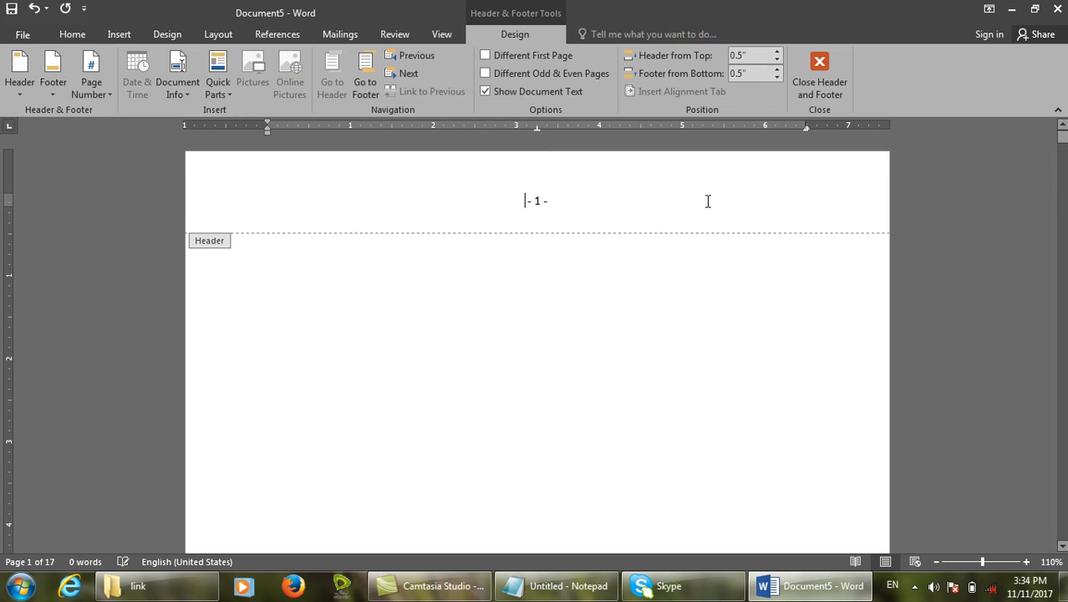
scroll(708, 202, down, 15)
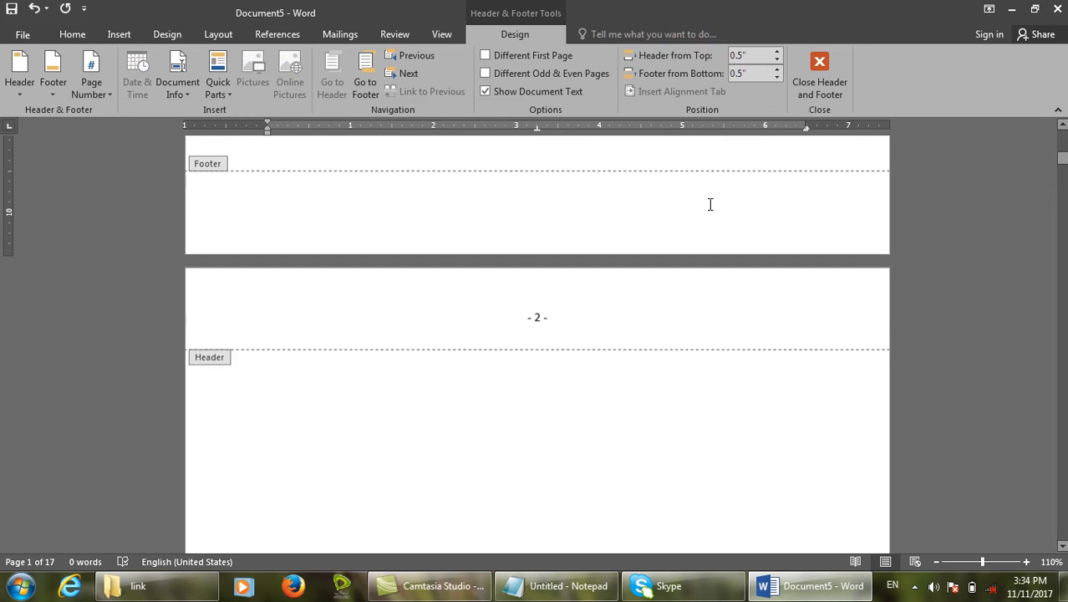
scroll(703, 211, up, 15)
drag(684, 207, 298, 164)
key(Delete)
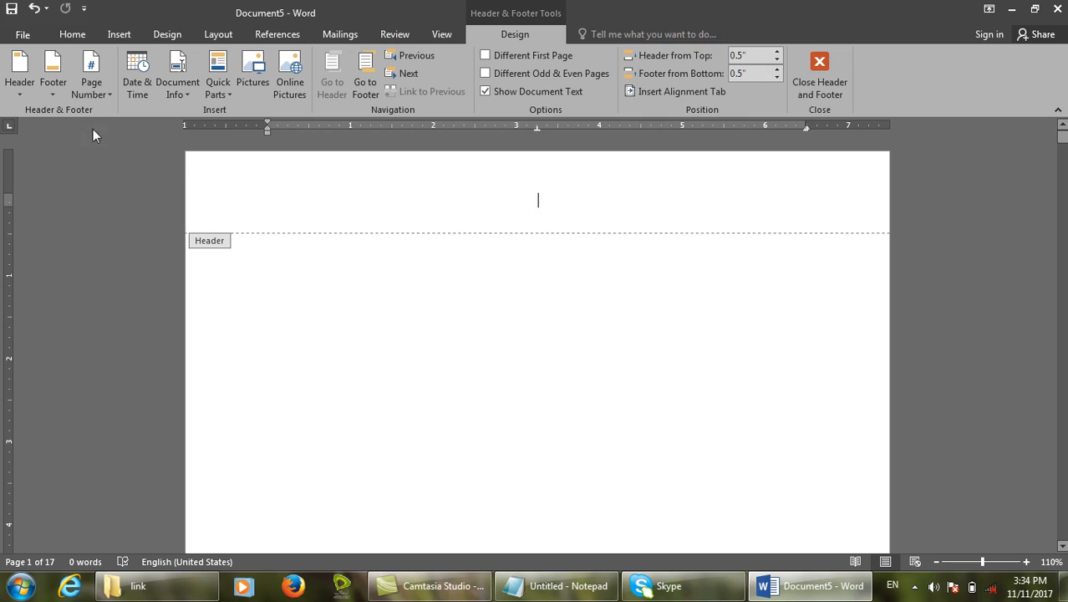
click(91, 83)
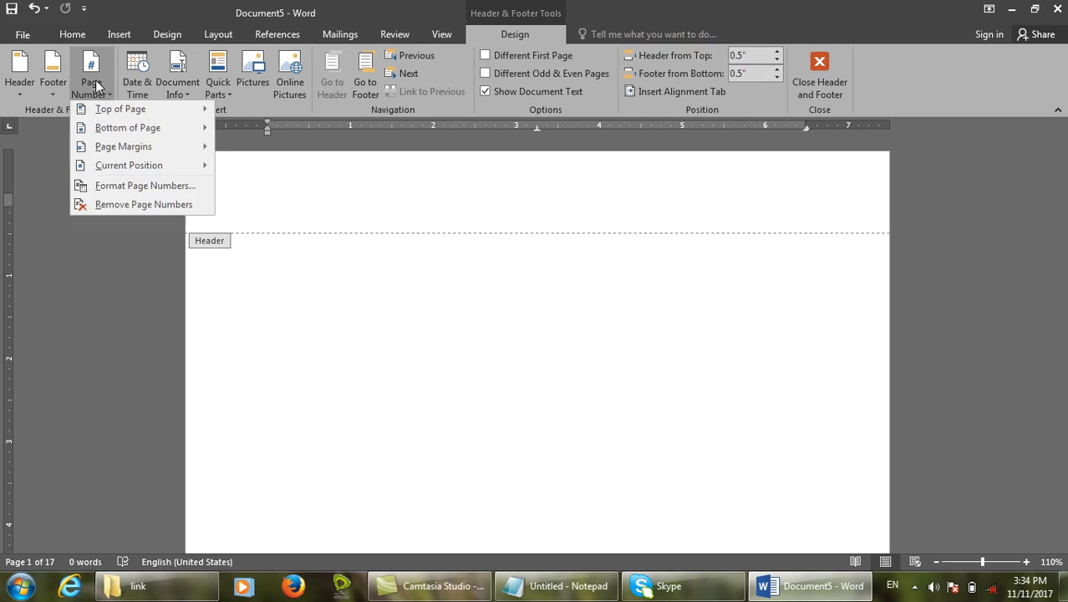
Set page numbering to the 1, 2, 3 format starting at 100.
click(122, 191)
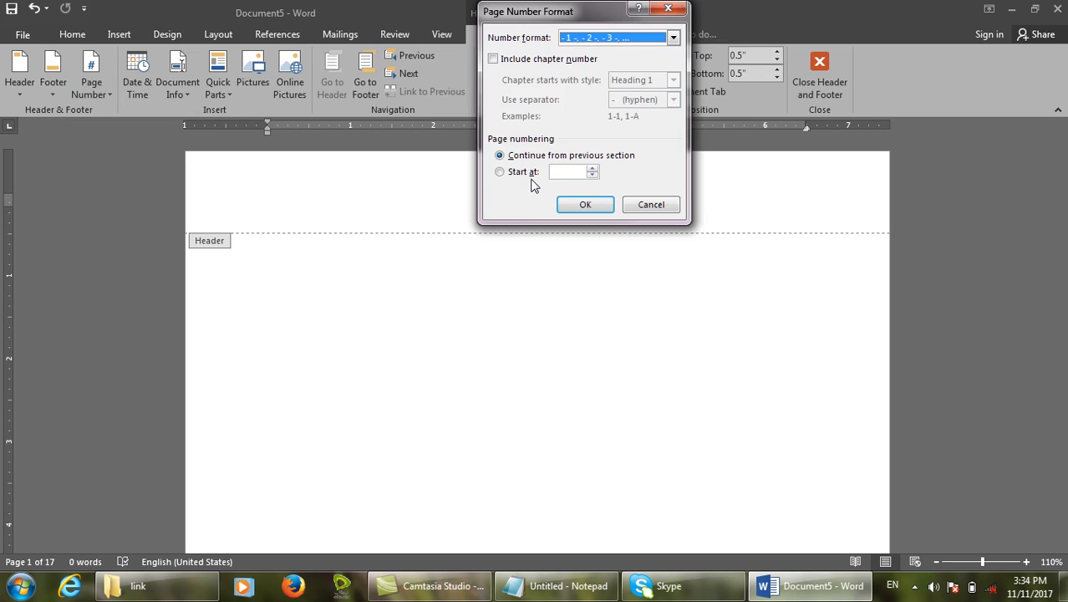
key(Escape)
click(99, 83)
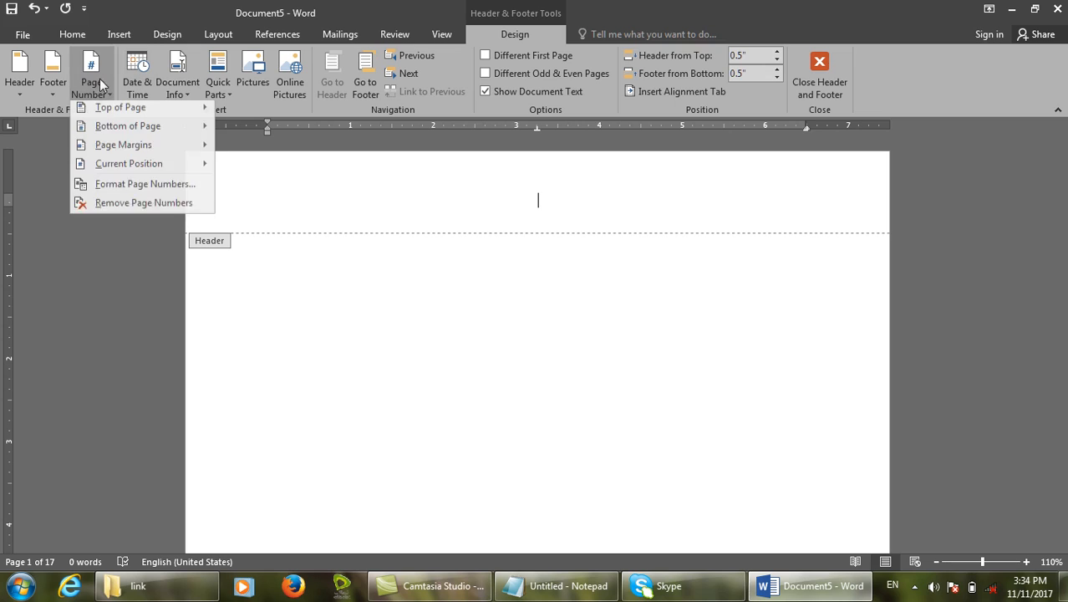
click(138, 185)
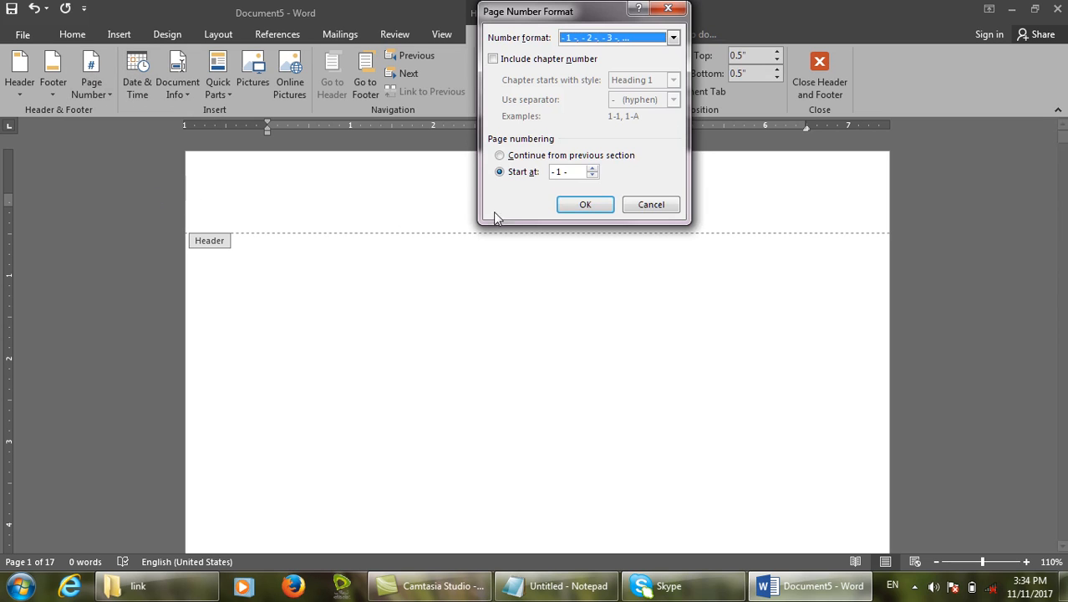
click(607, 35)
drag(675, 79, 675, 61)
click(620, 51)
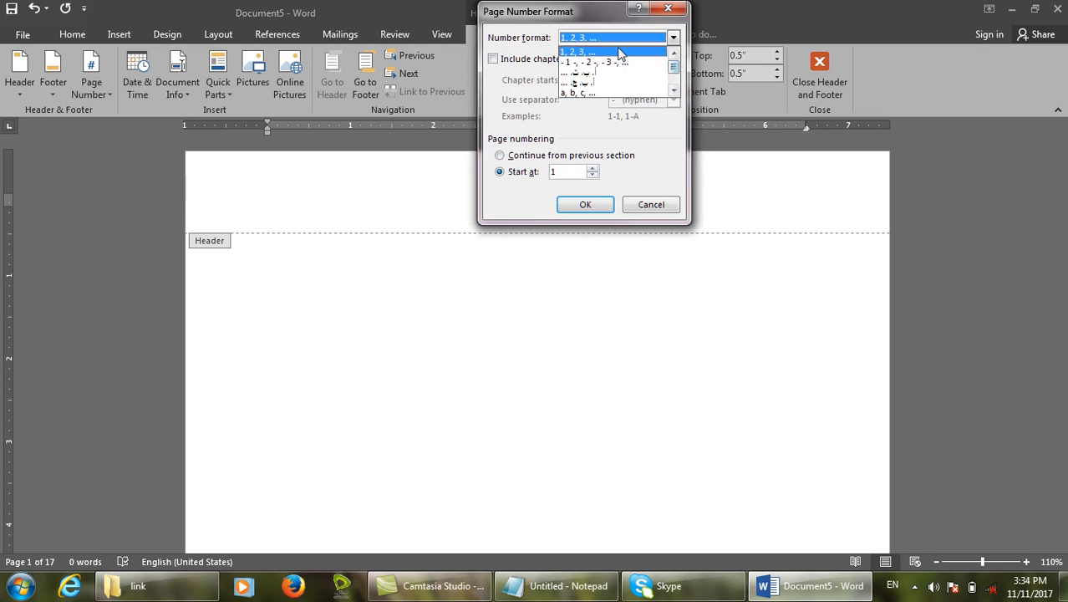
double_click(565, 171)
text(100)
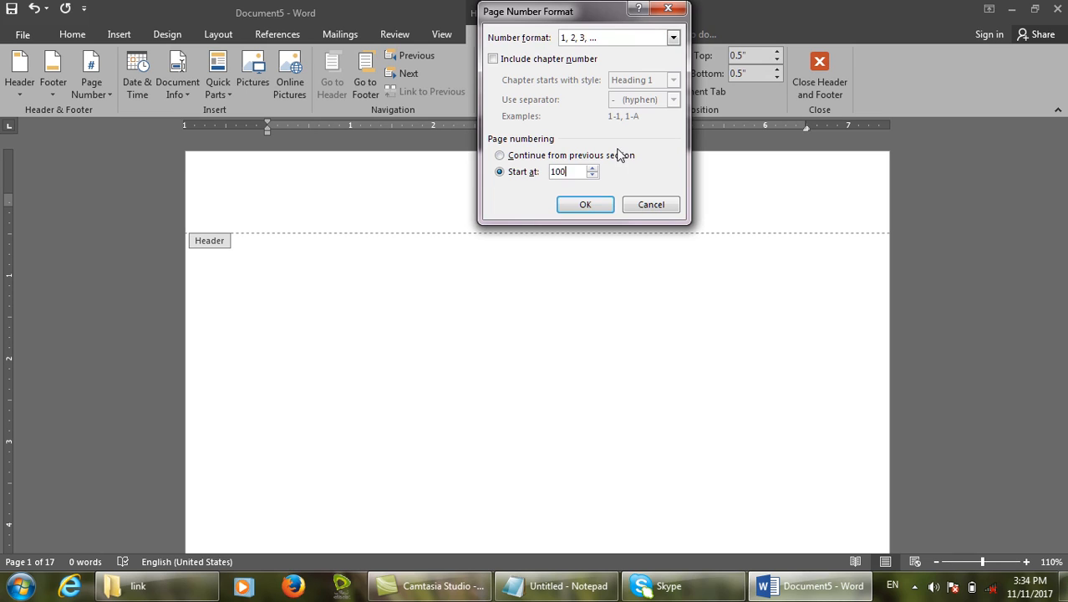
click(599, 210)
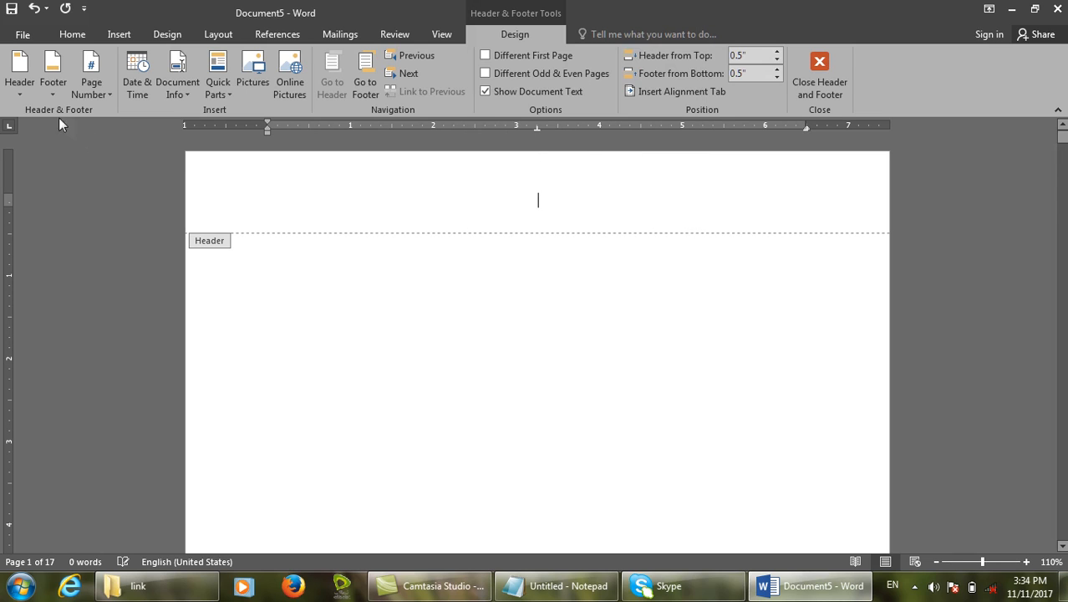
Place a Plain Number 1 at the top left showing 100, and confirm the start value.
click(91, 88)
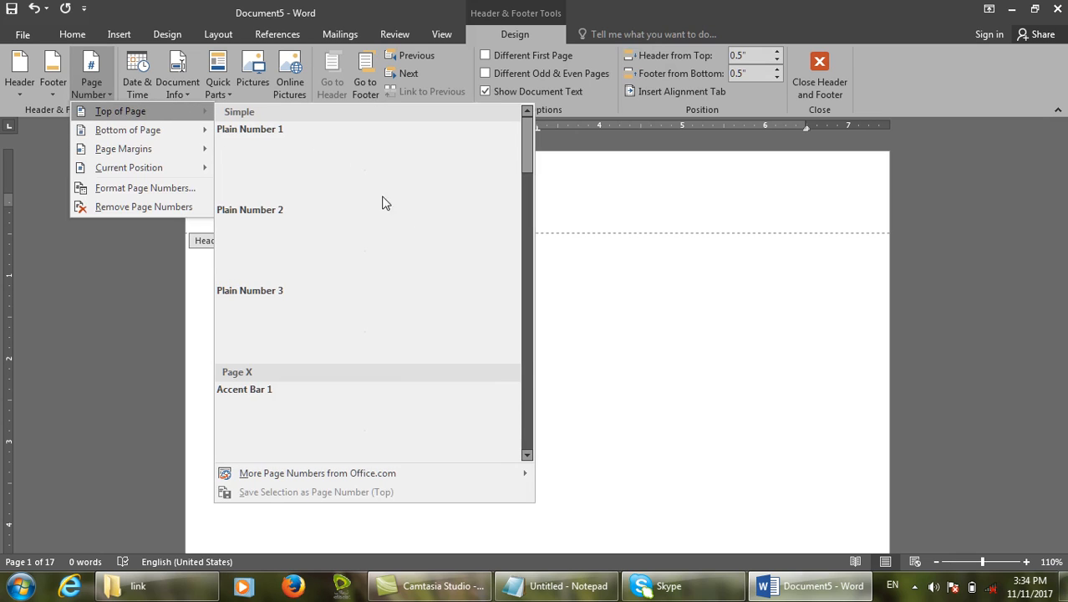
click(376, 182)
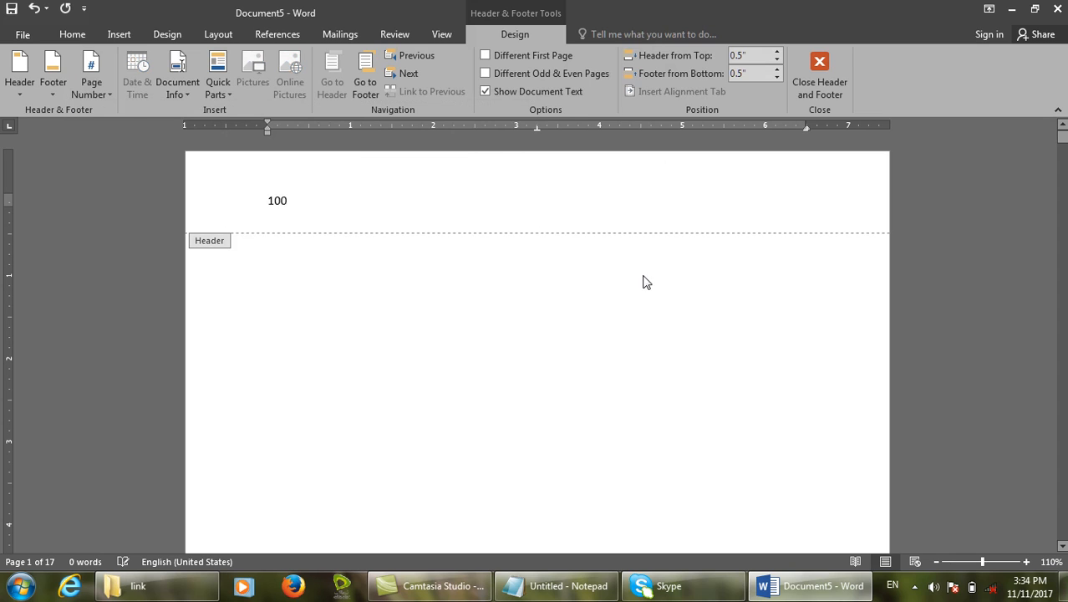
click(84, 74)
click(179, 193)
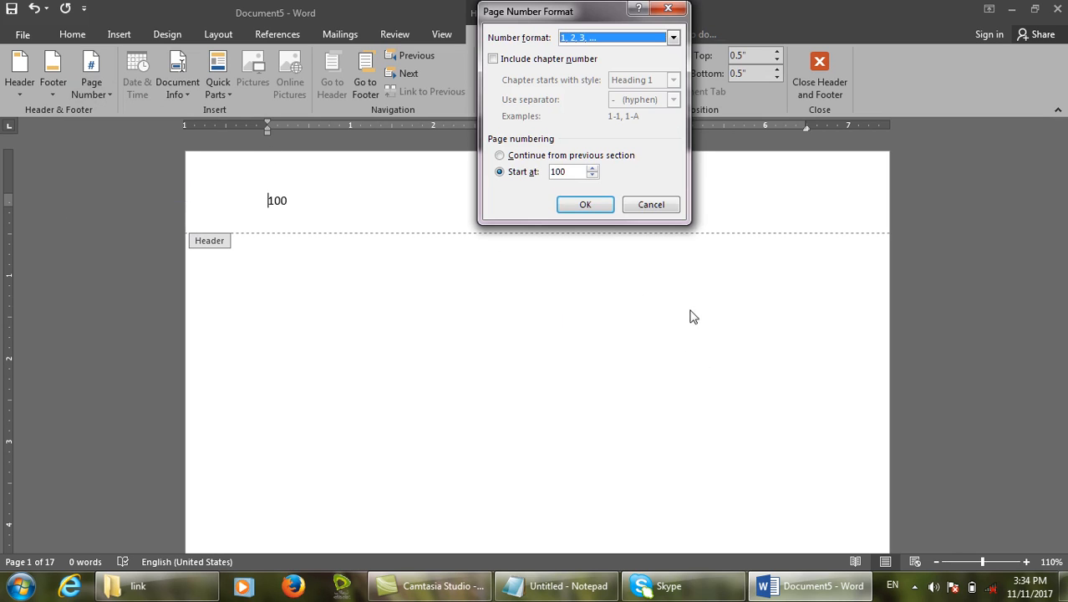
click(664, 205)
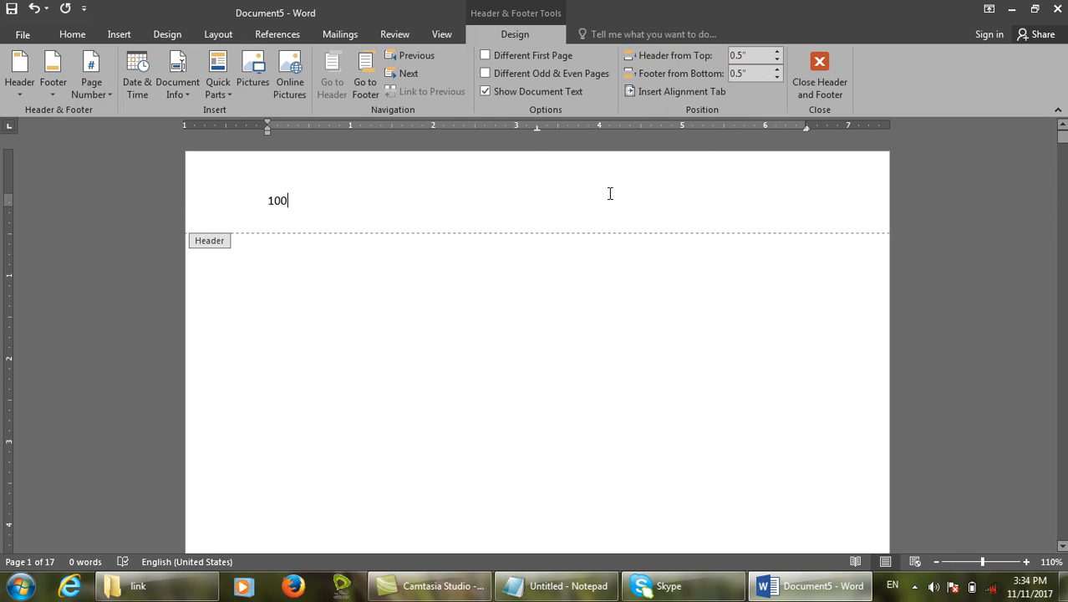